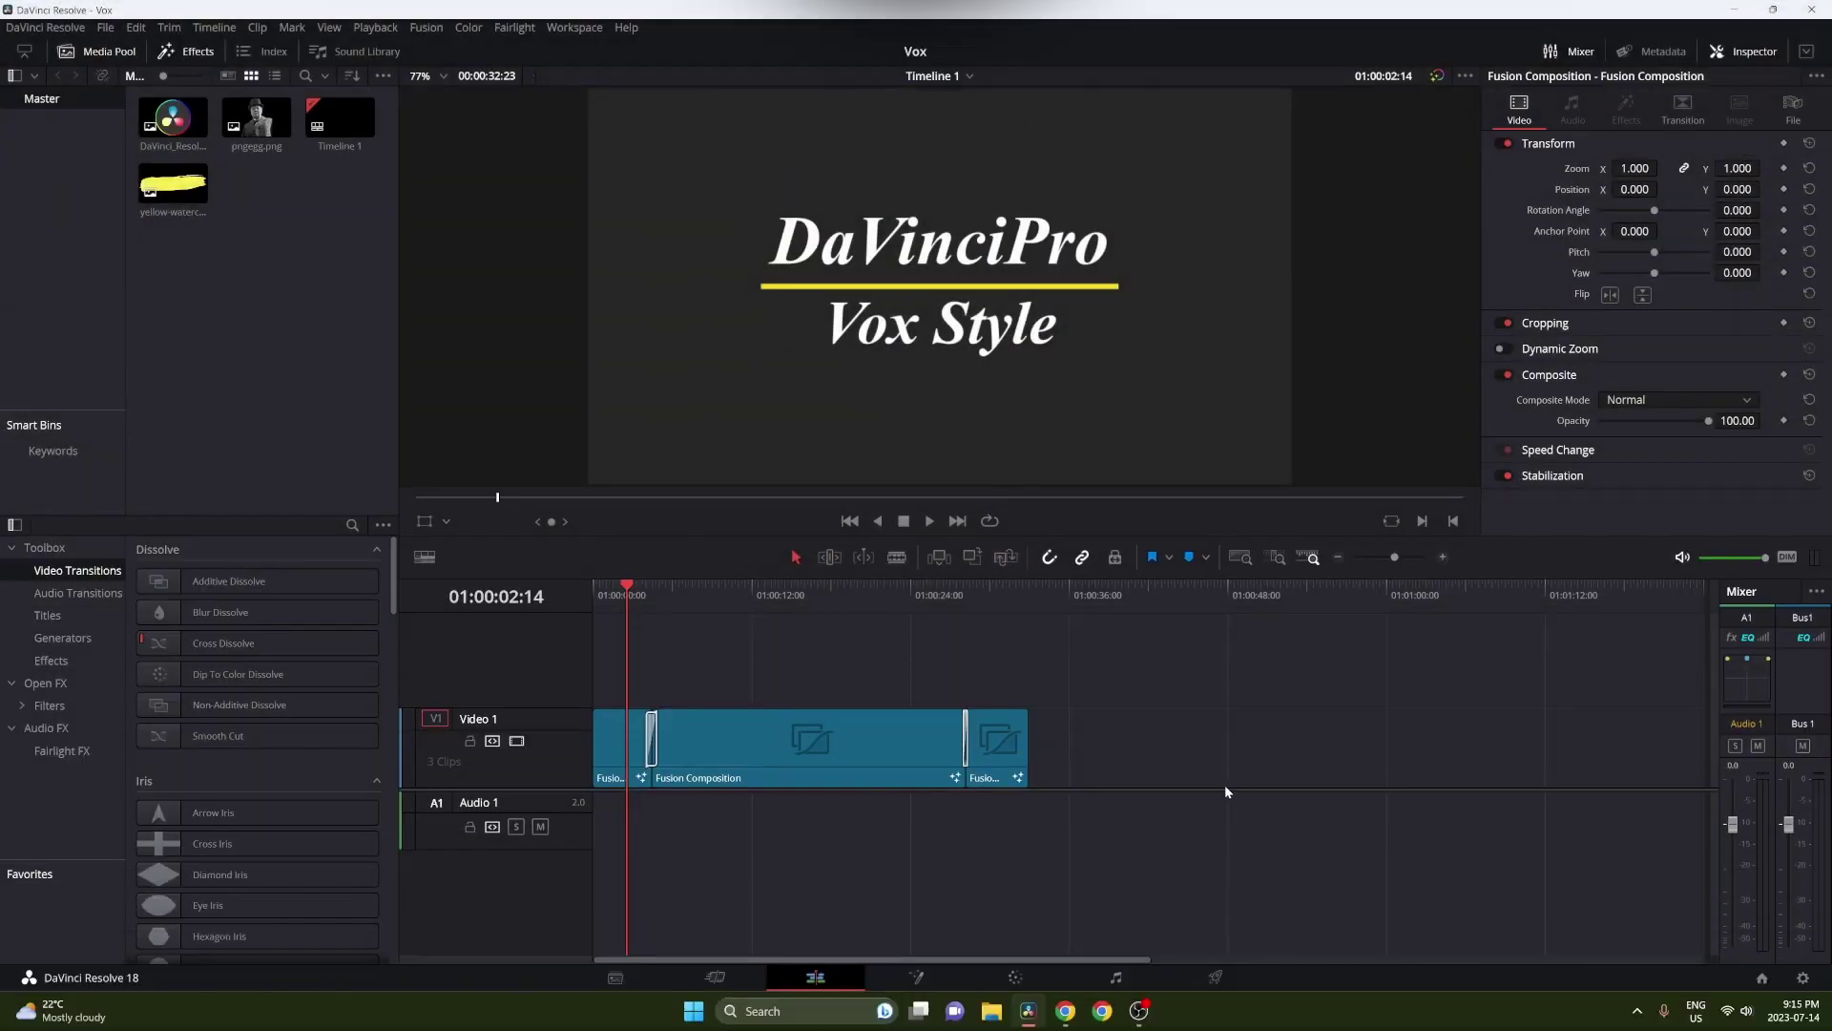
Open the existing title clip's composition in Fusion and play it to preview.
{"action": "left_click_drag", "start_coordinate": [620, 586], "coordinate": [620, 694]}
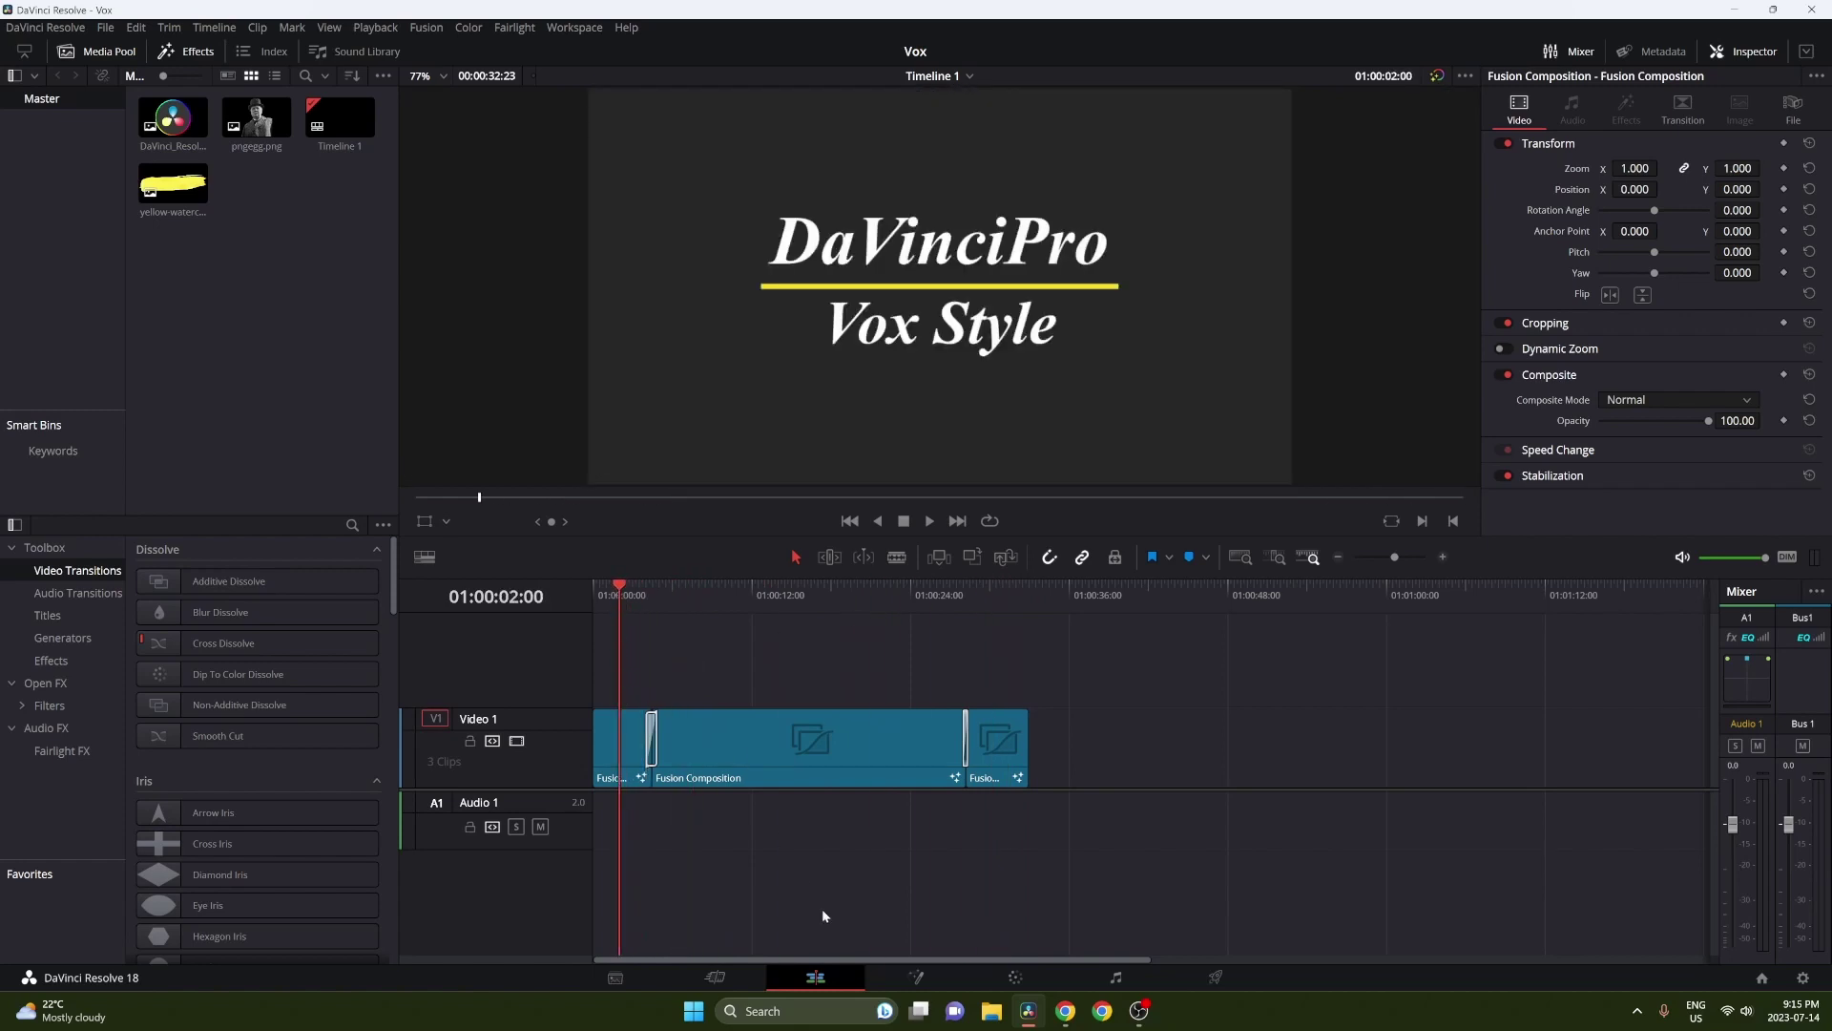
{"action": "left_click", "coordinate": [914, 977]}
{"action": "left_click", "coordinate": [456, 477]}
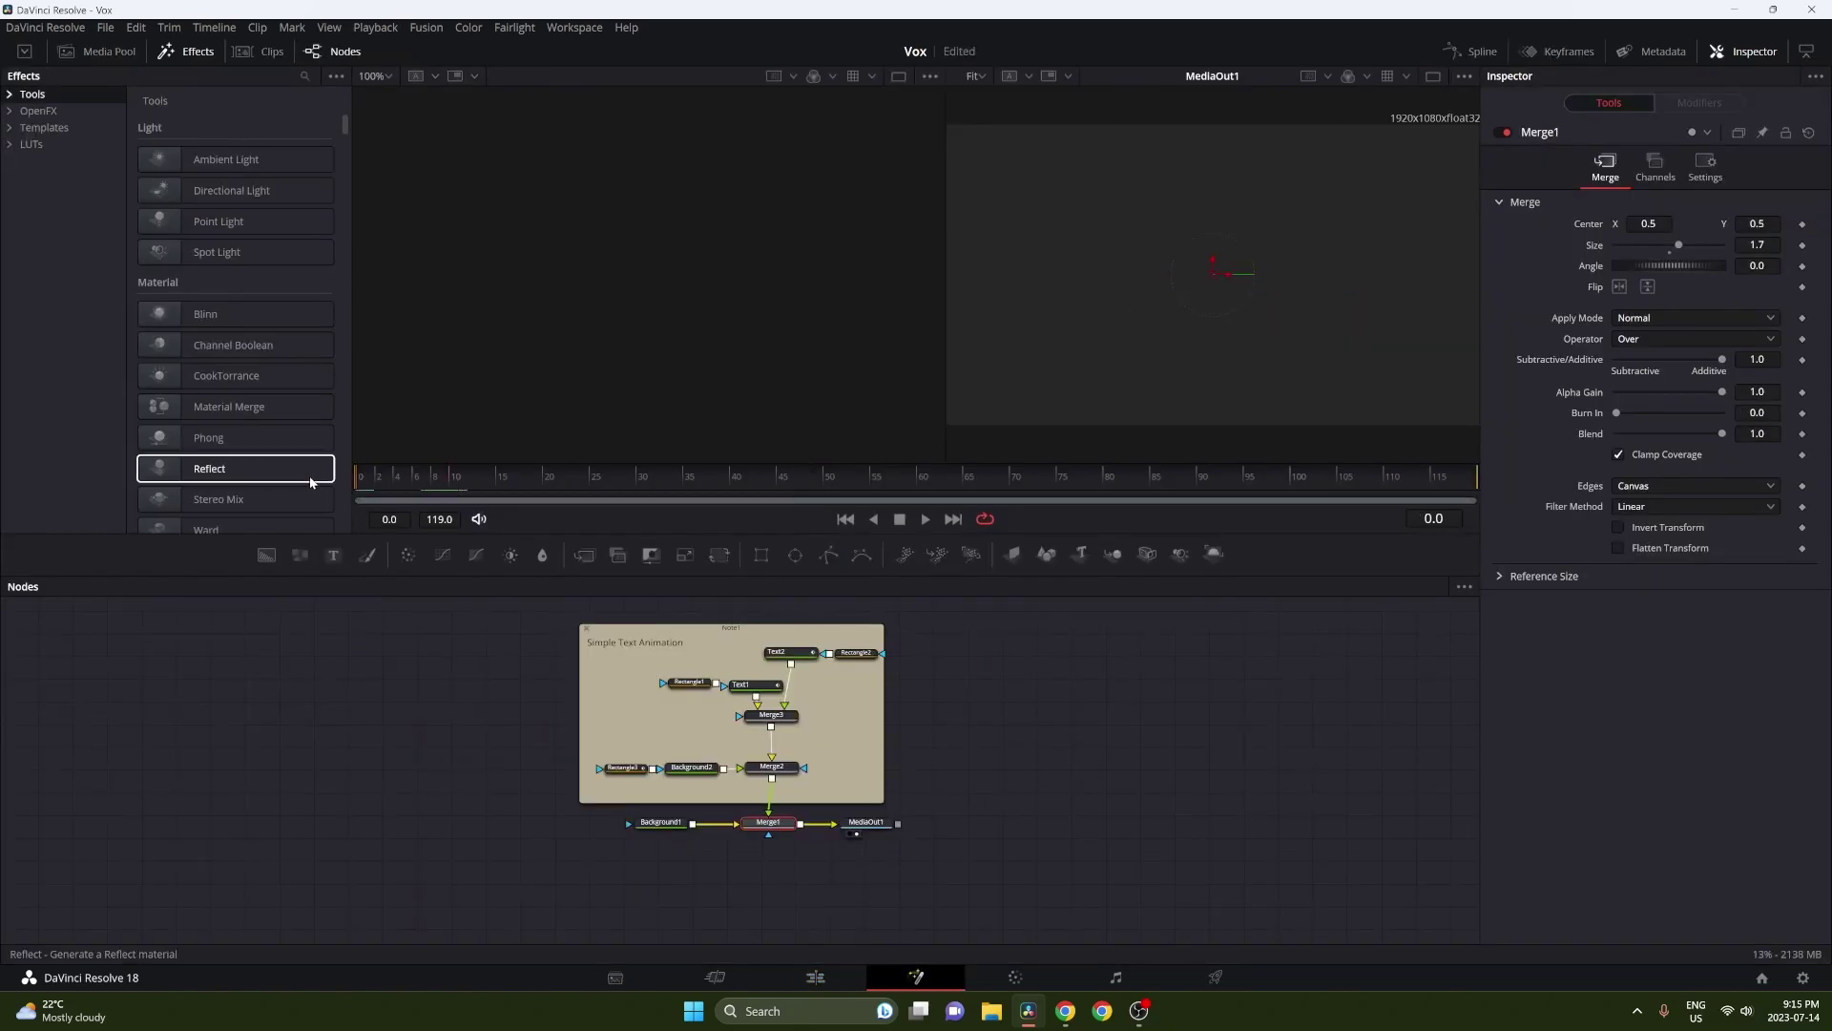
{"action": "key", "text": "space"}
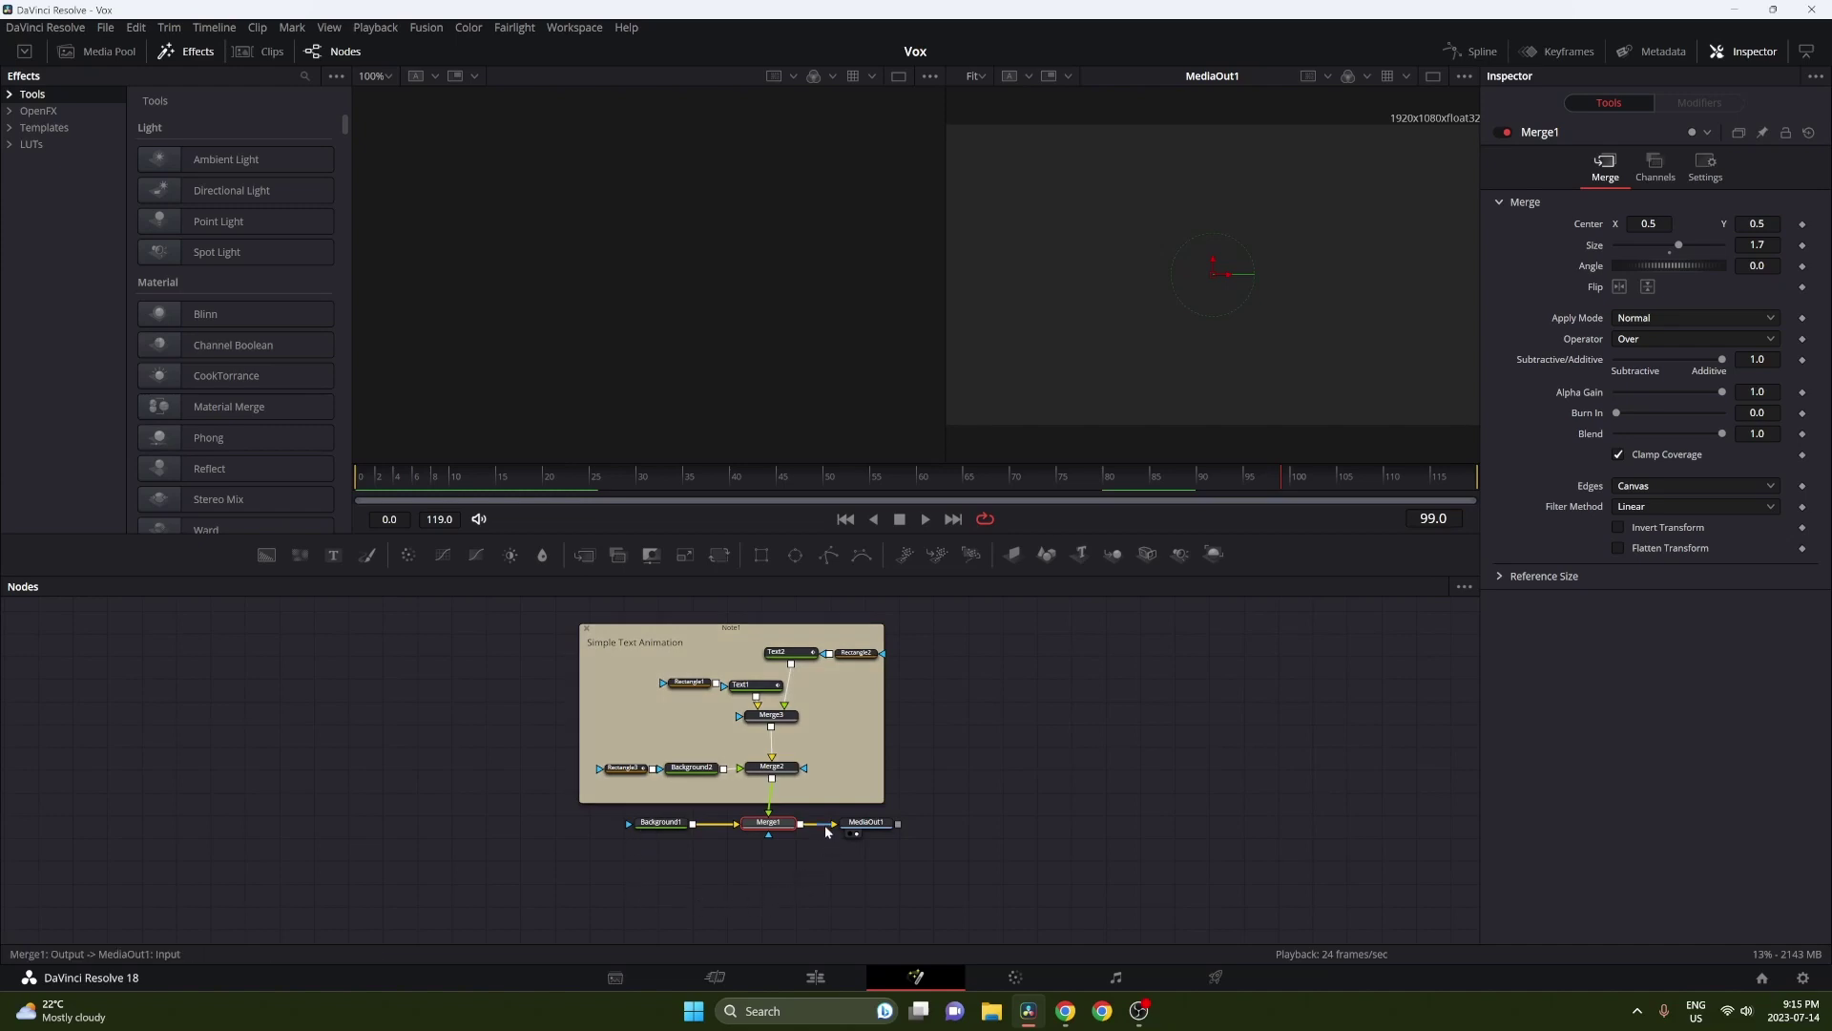
Feed MediaOut1 from a new Background node filled with dark grey #262626.
{"action": "left_click_drag", "start_coordinate": [866, 821], "coordinate": [1282, 820]}
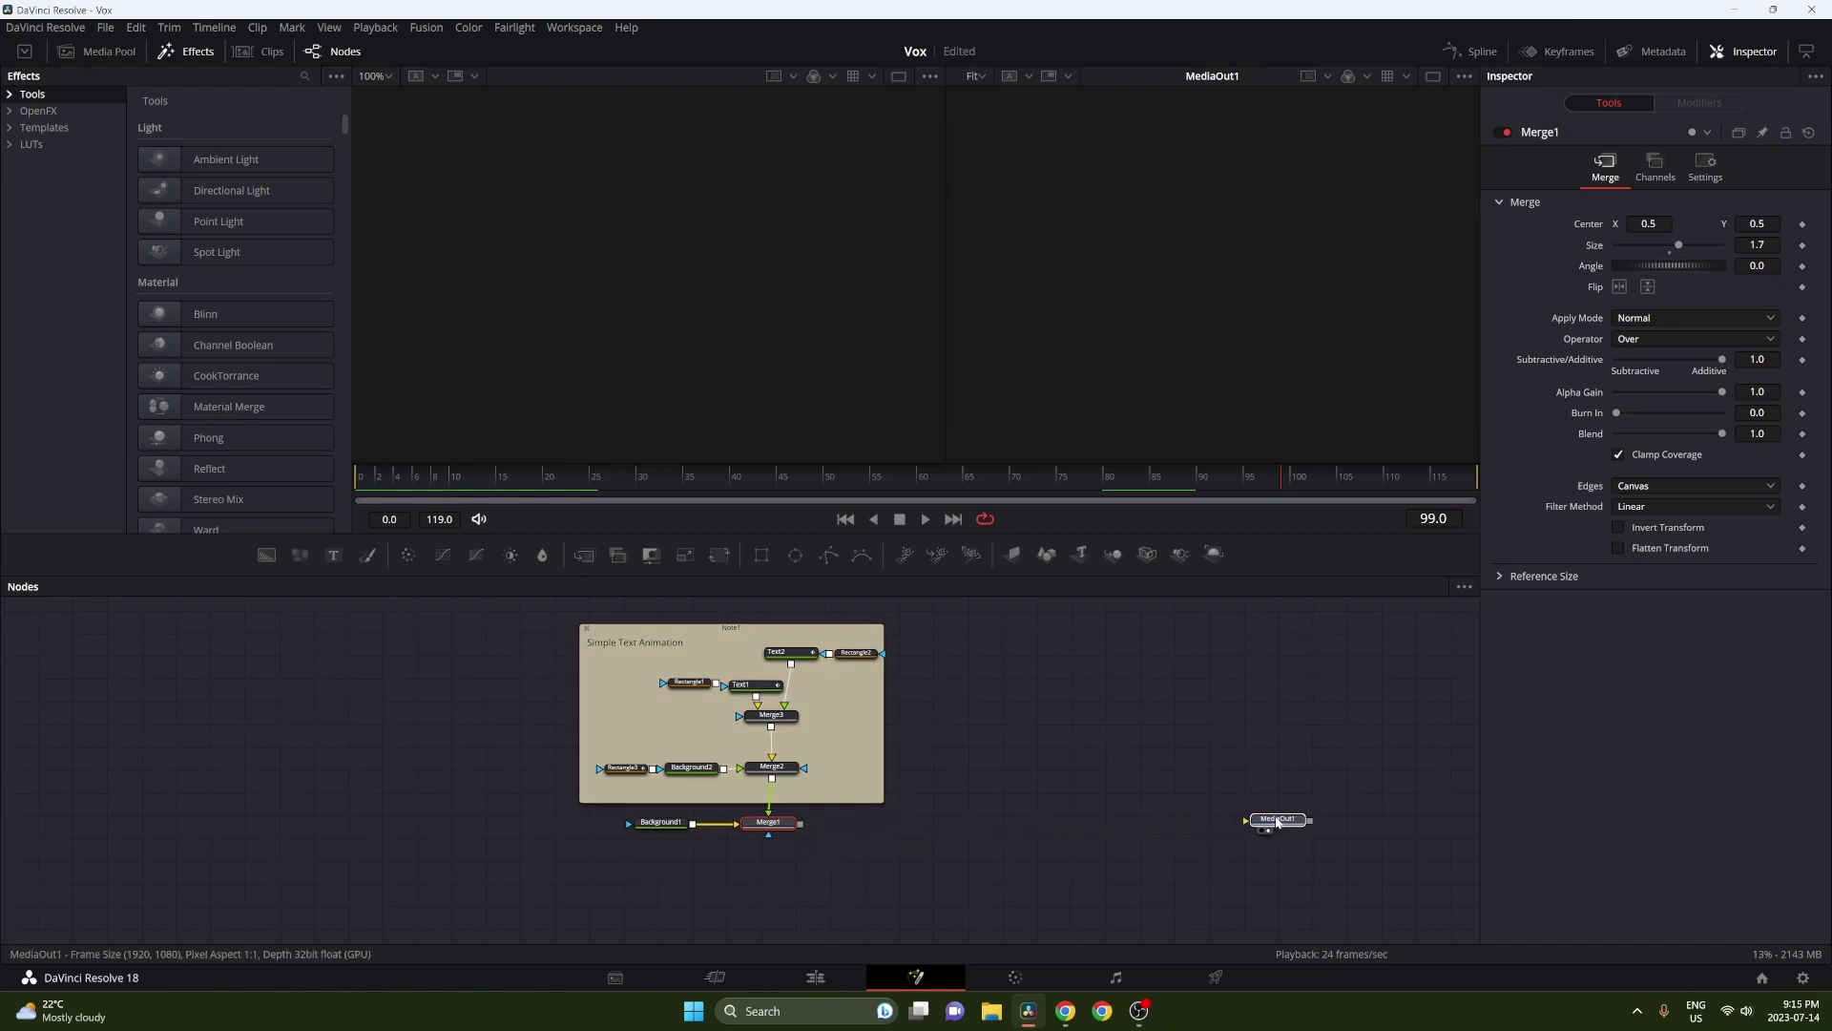
{"action": "left_click_drag", "start_coordinate": [283, 554], "coordinate": [1242, 825]}
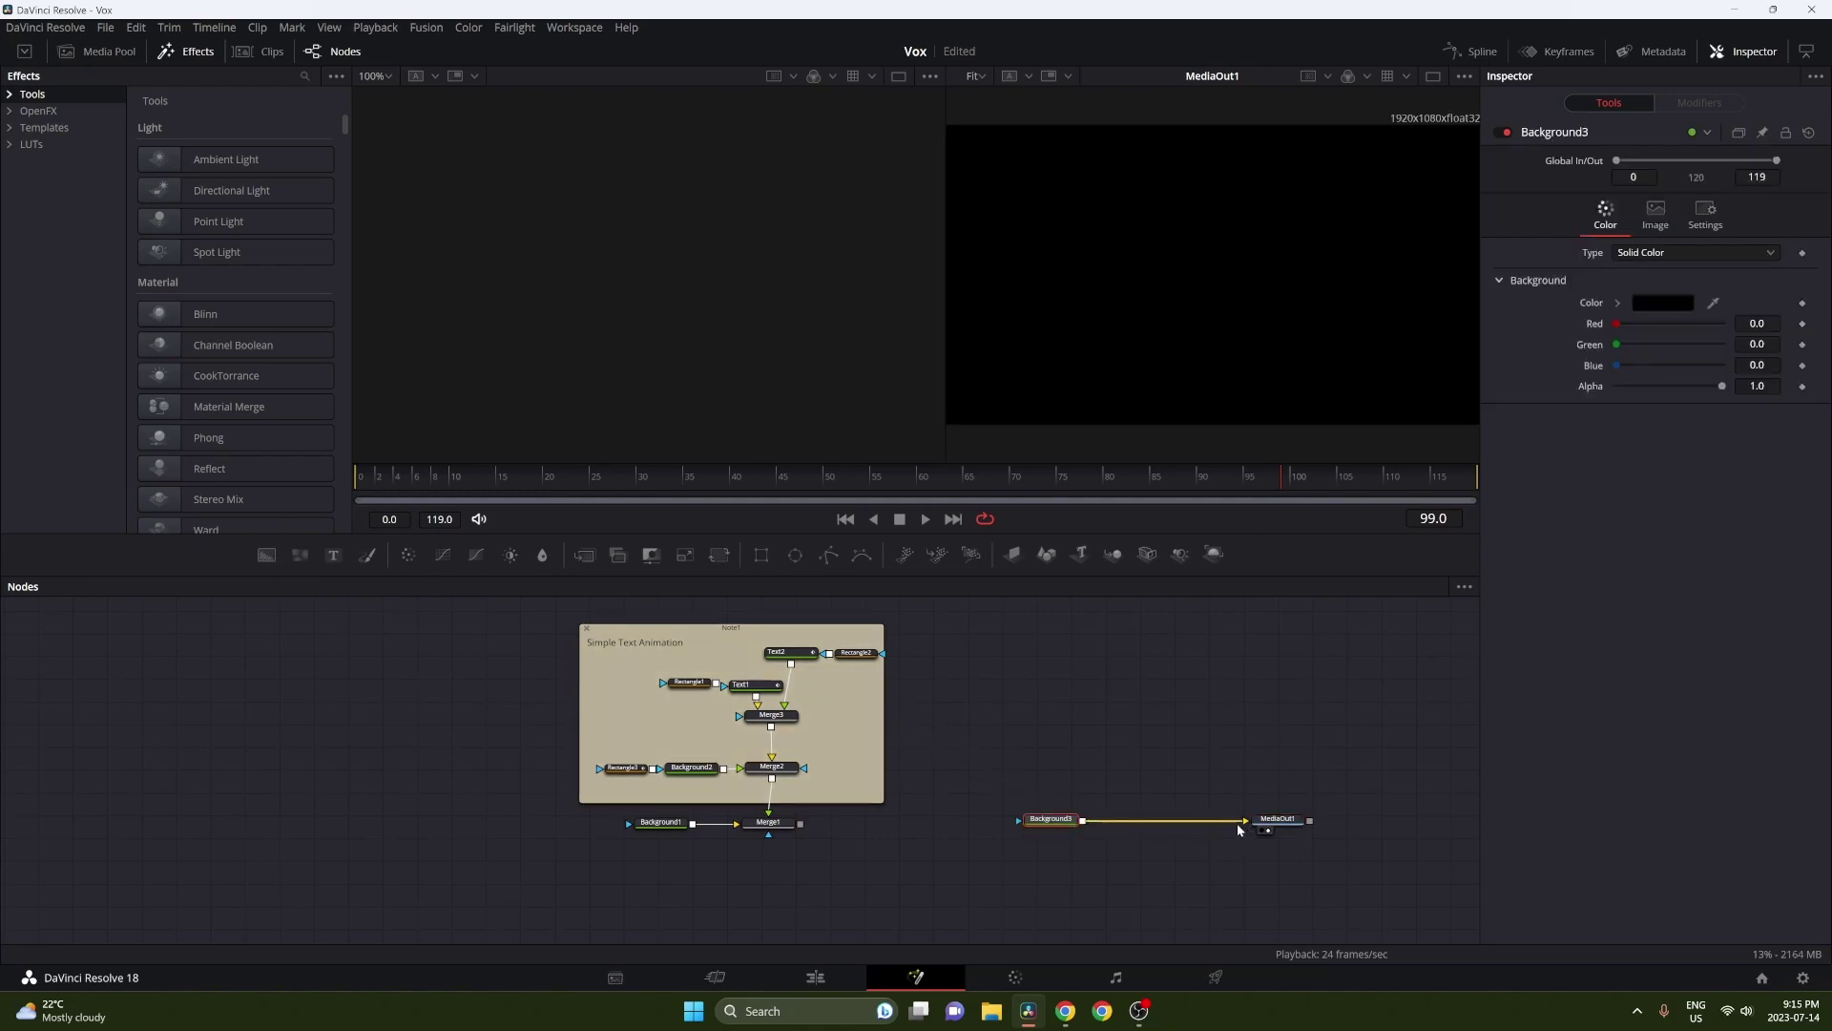
{"action": "left_click", "coordinate": [1635, 306]}
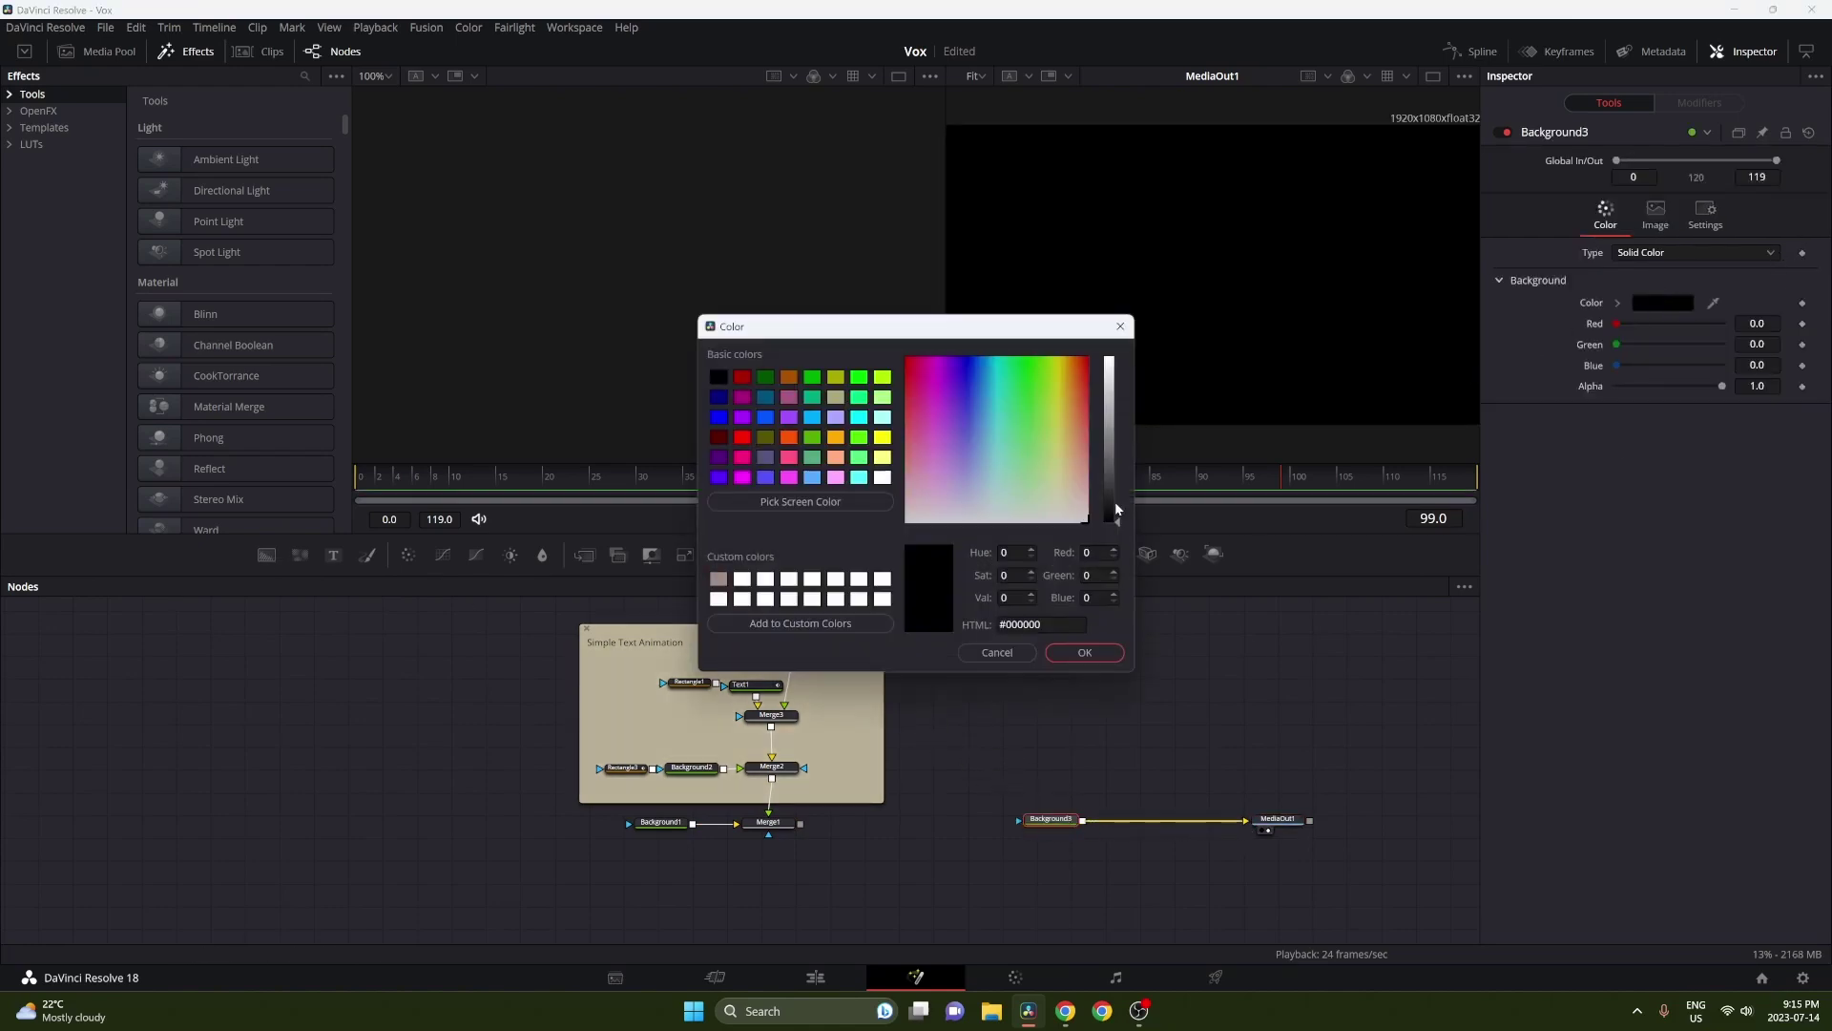
{"action": "left_click_drag", "start_coordinate": [1116, 507], "coordinate": [1117, 501]}
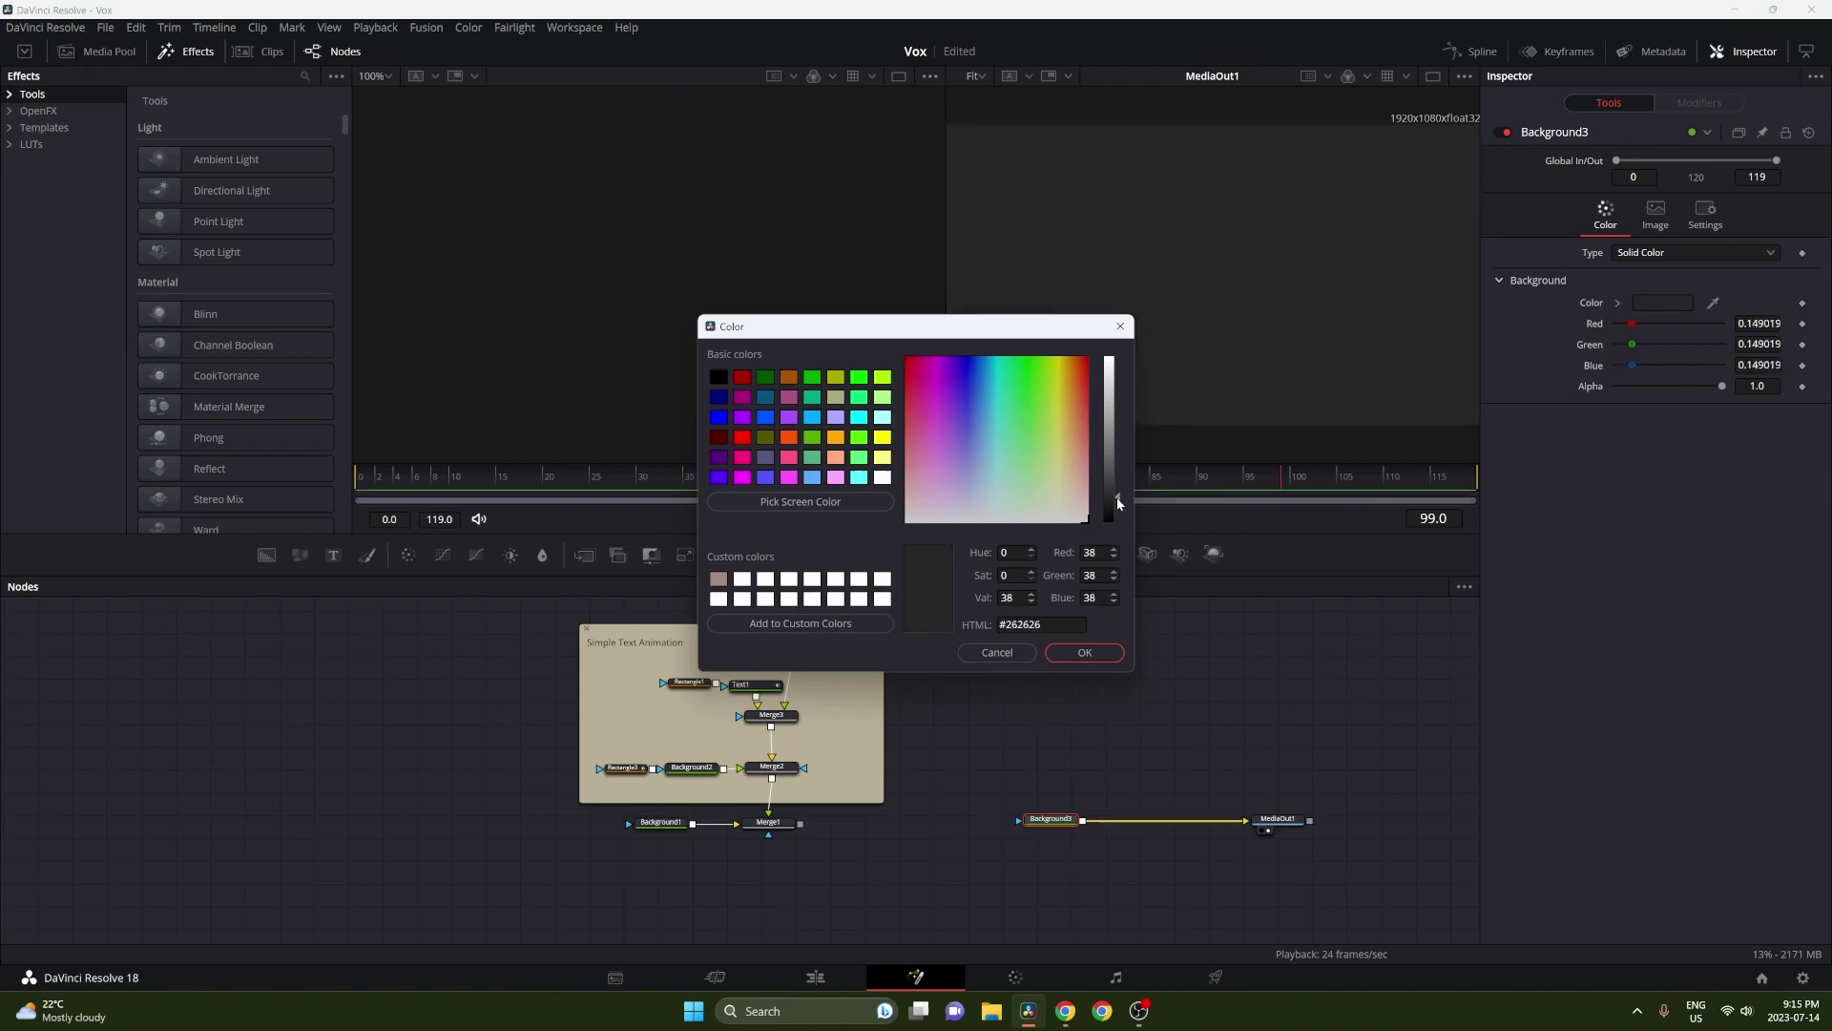
{"action": "left_click", "coordinate": [1083, 648]}
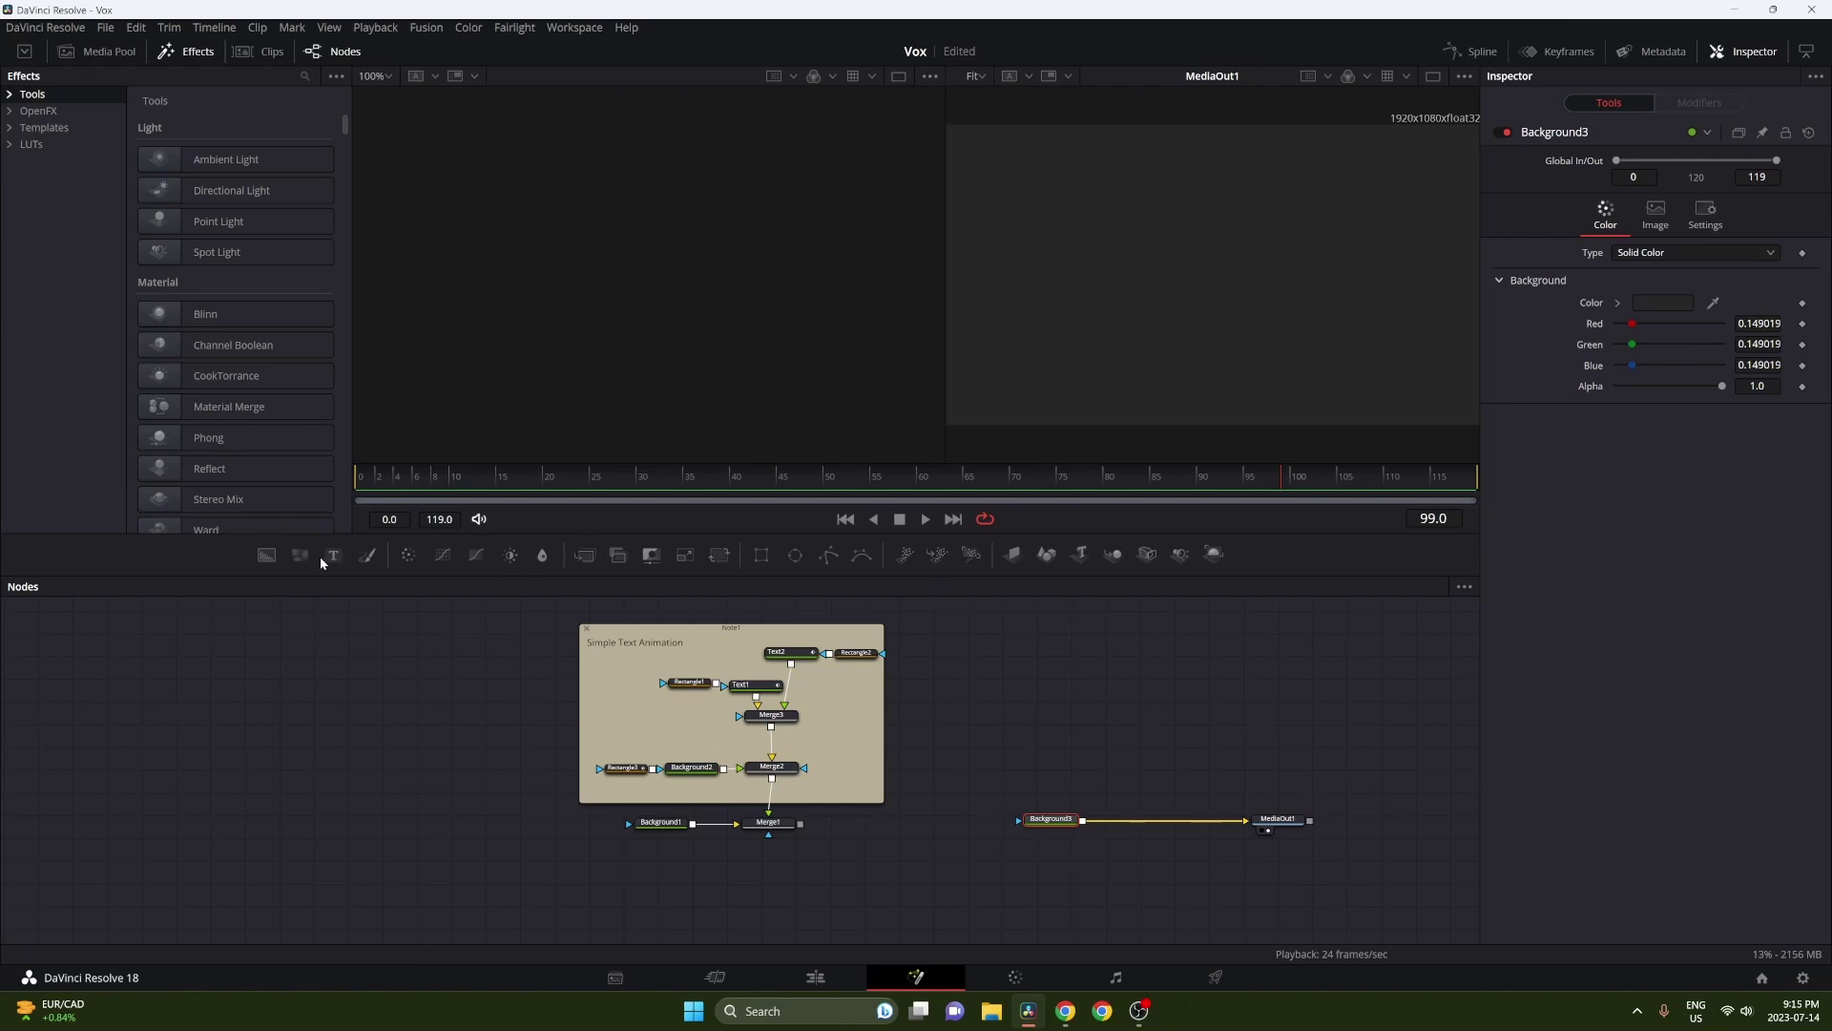
Merge a Text+ layer over the grey background and enter the title 'DaVinciPro'.
{"action": "left_click_drag", "start_coordinate": [333, 554], "coordinate": [1083, 819]}
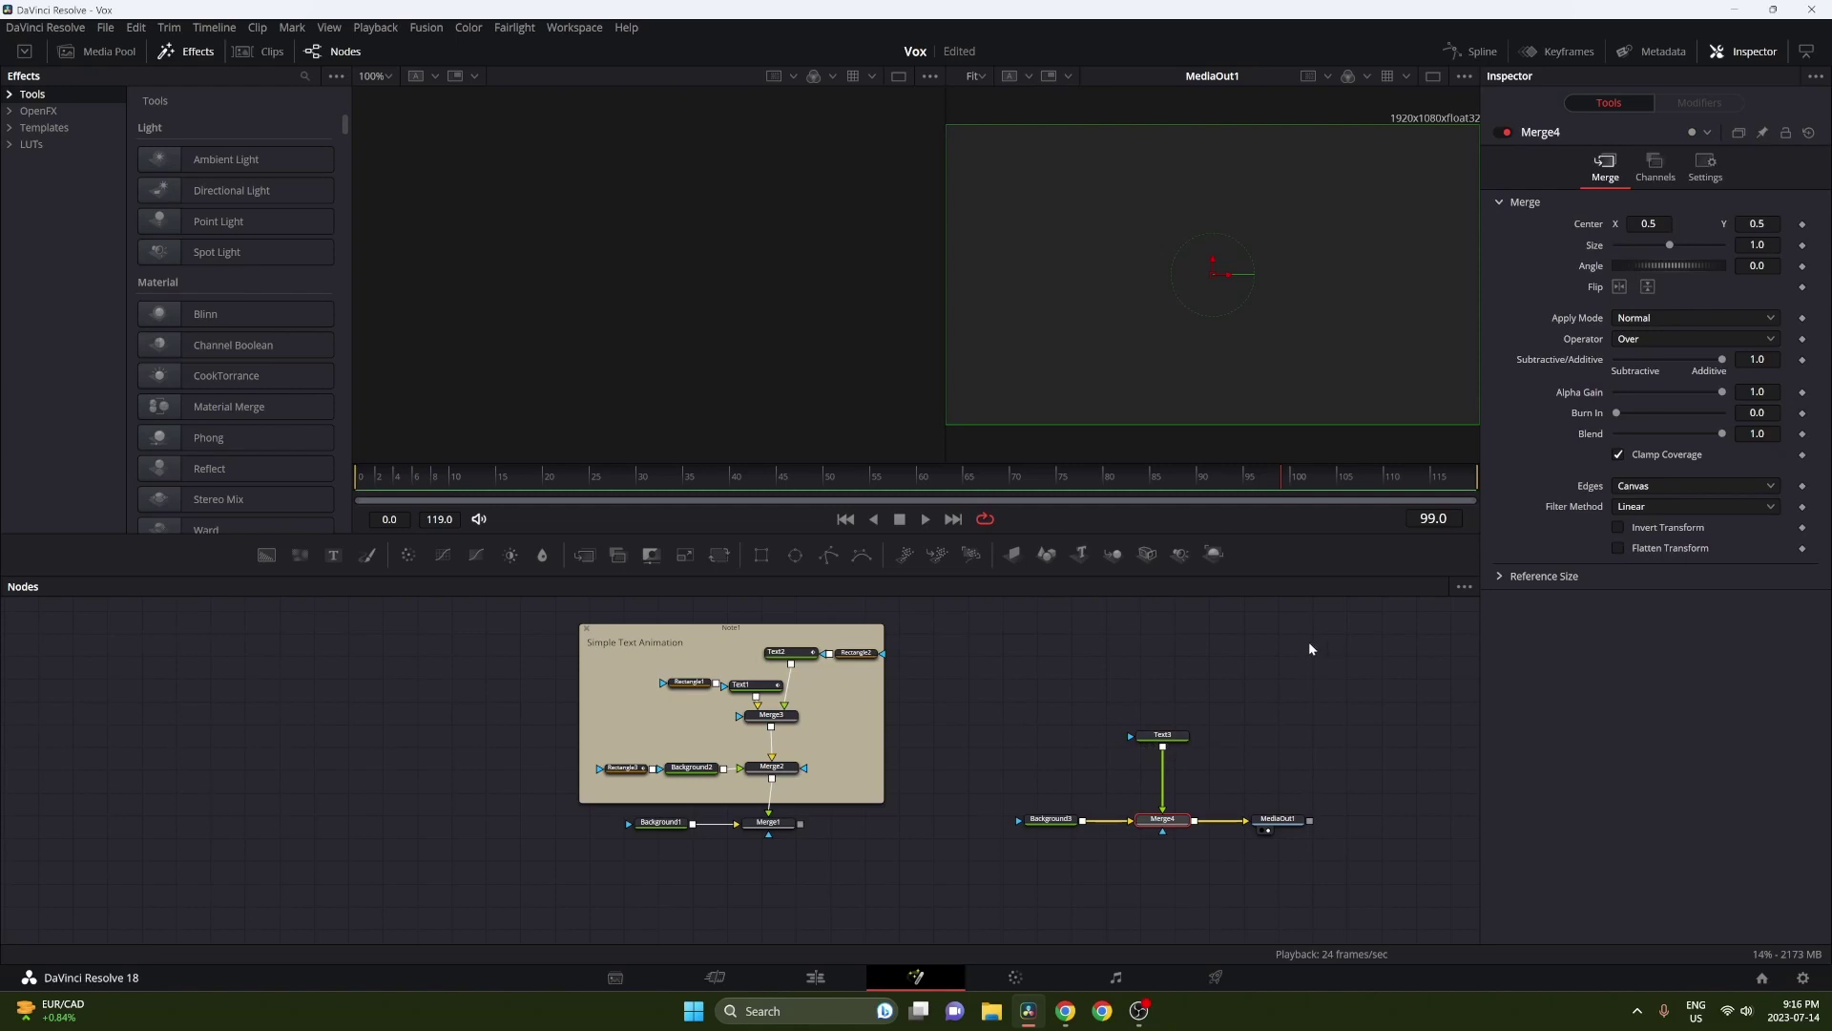
{"action": "left_click", "coordinate": [1162, 735]}
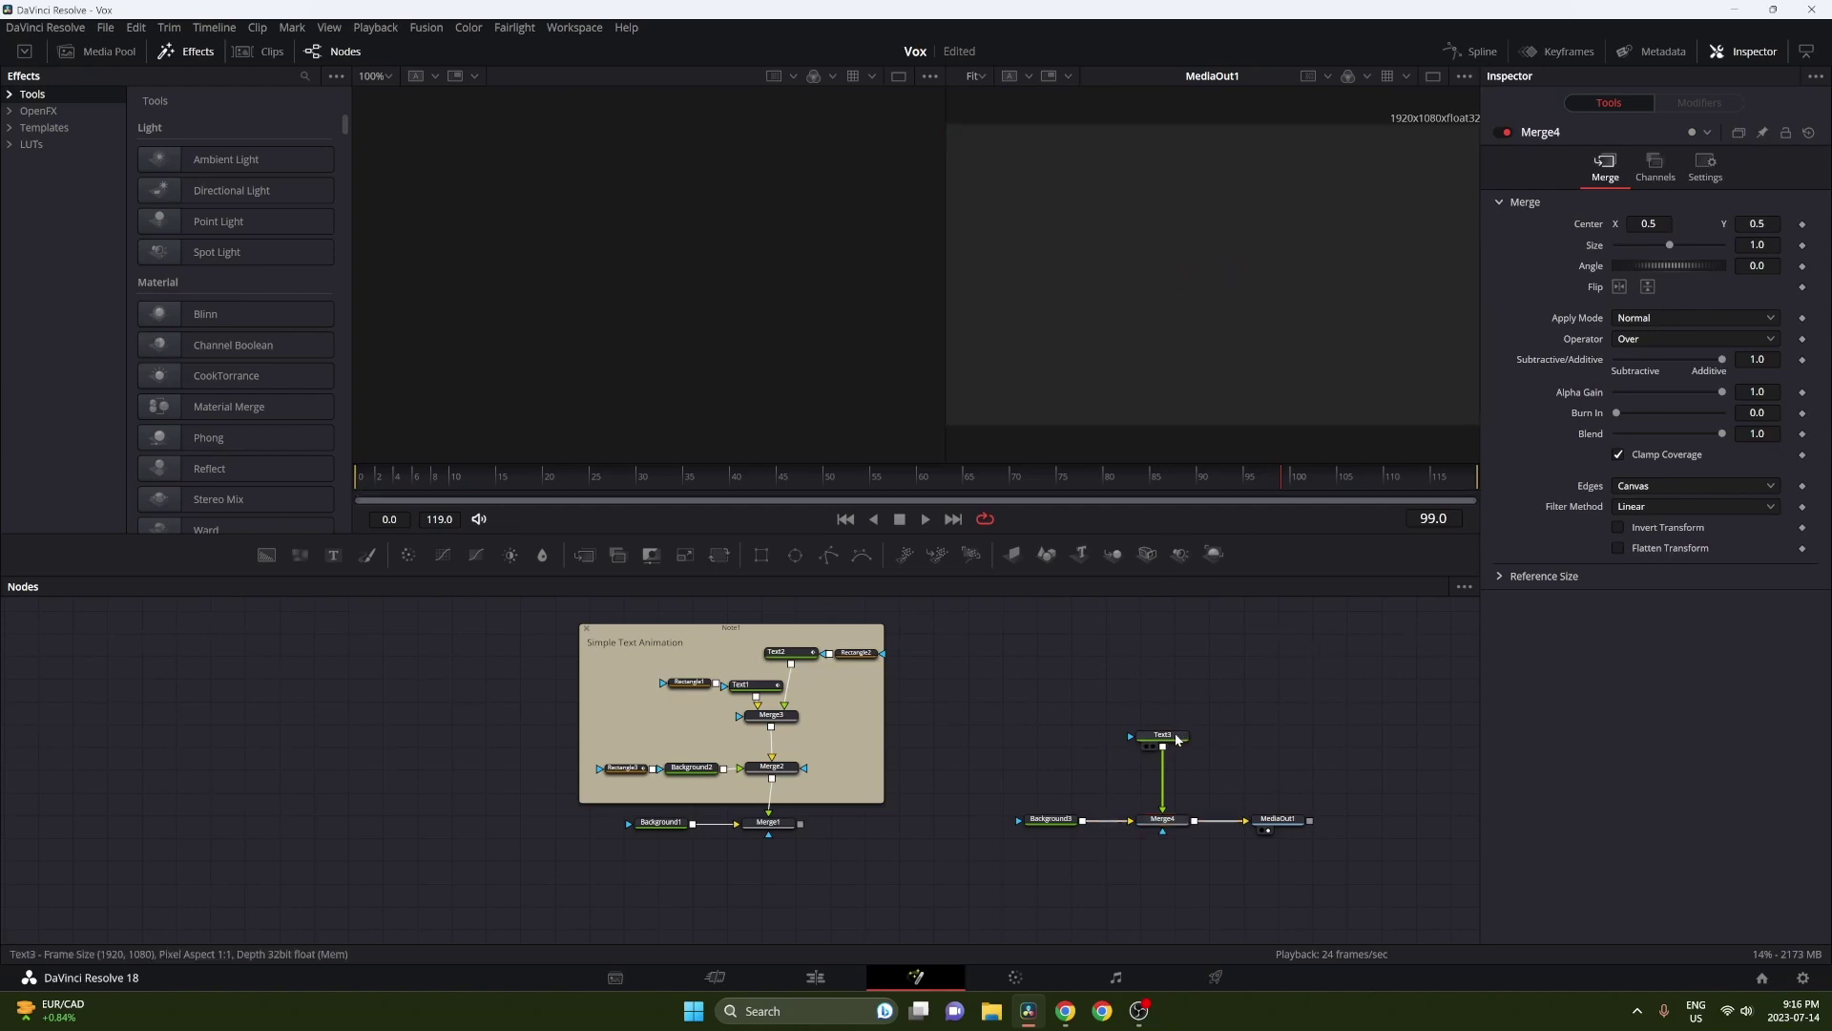
{"action": "left_click", "coordinate": [1500, 274]}
{"action": "type", "text": "D"}
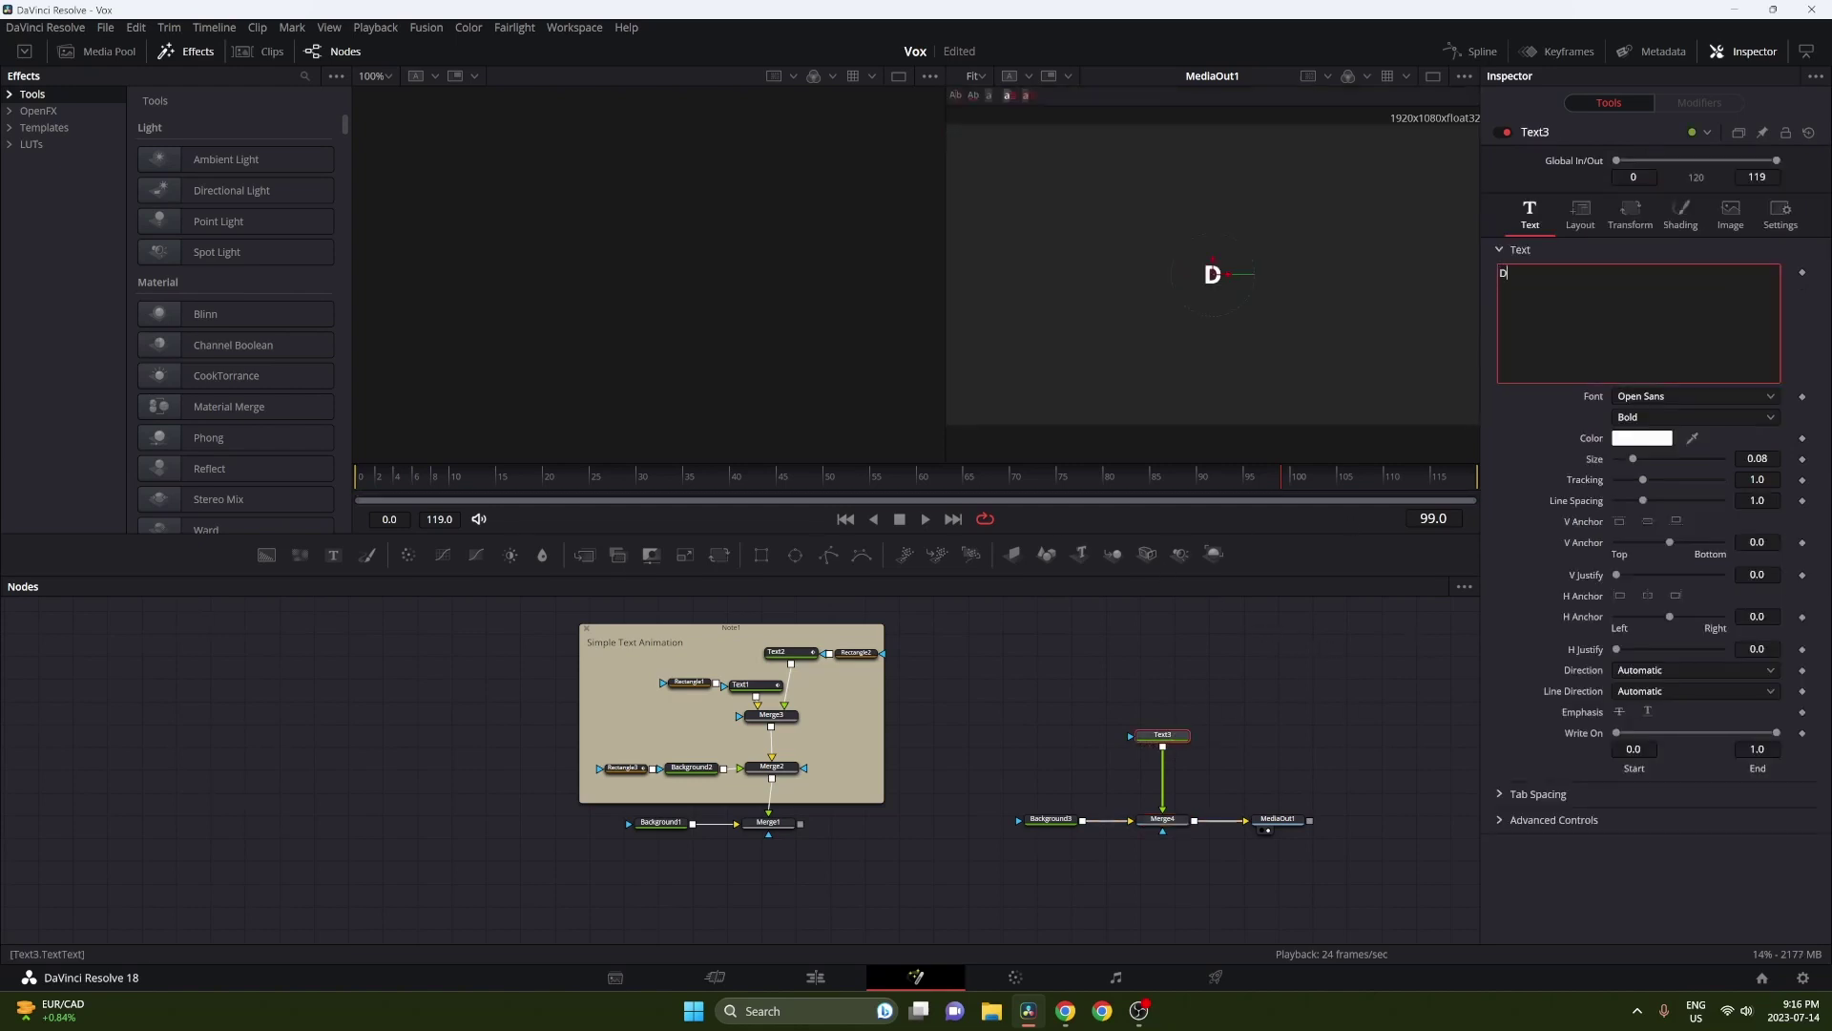
{"action": "type", "text": "aVinciP"}
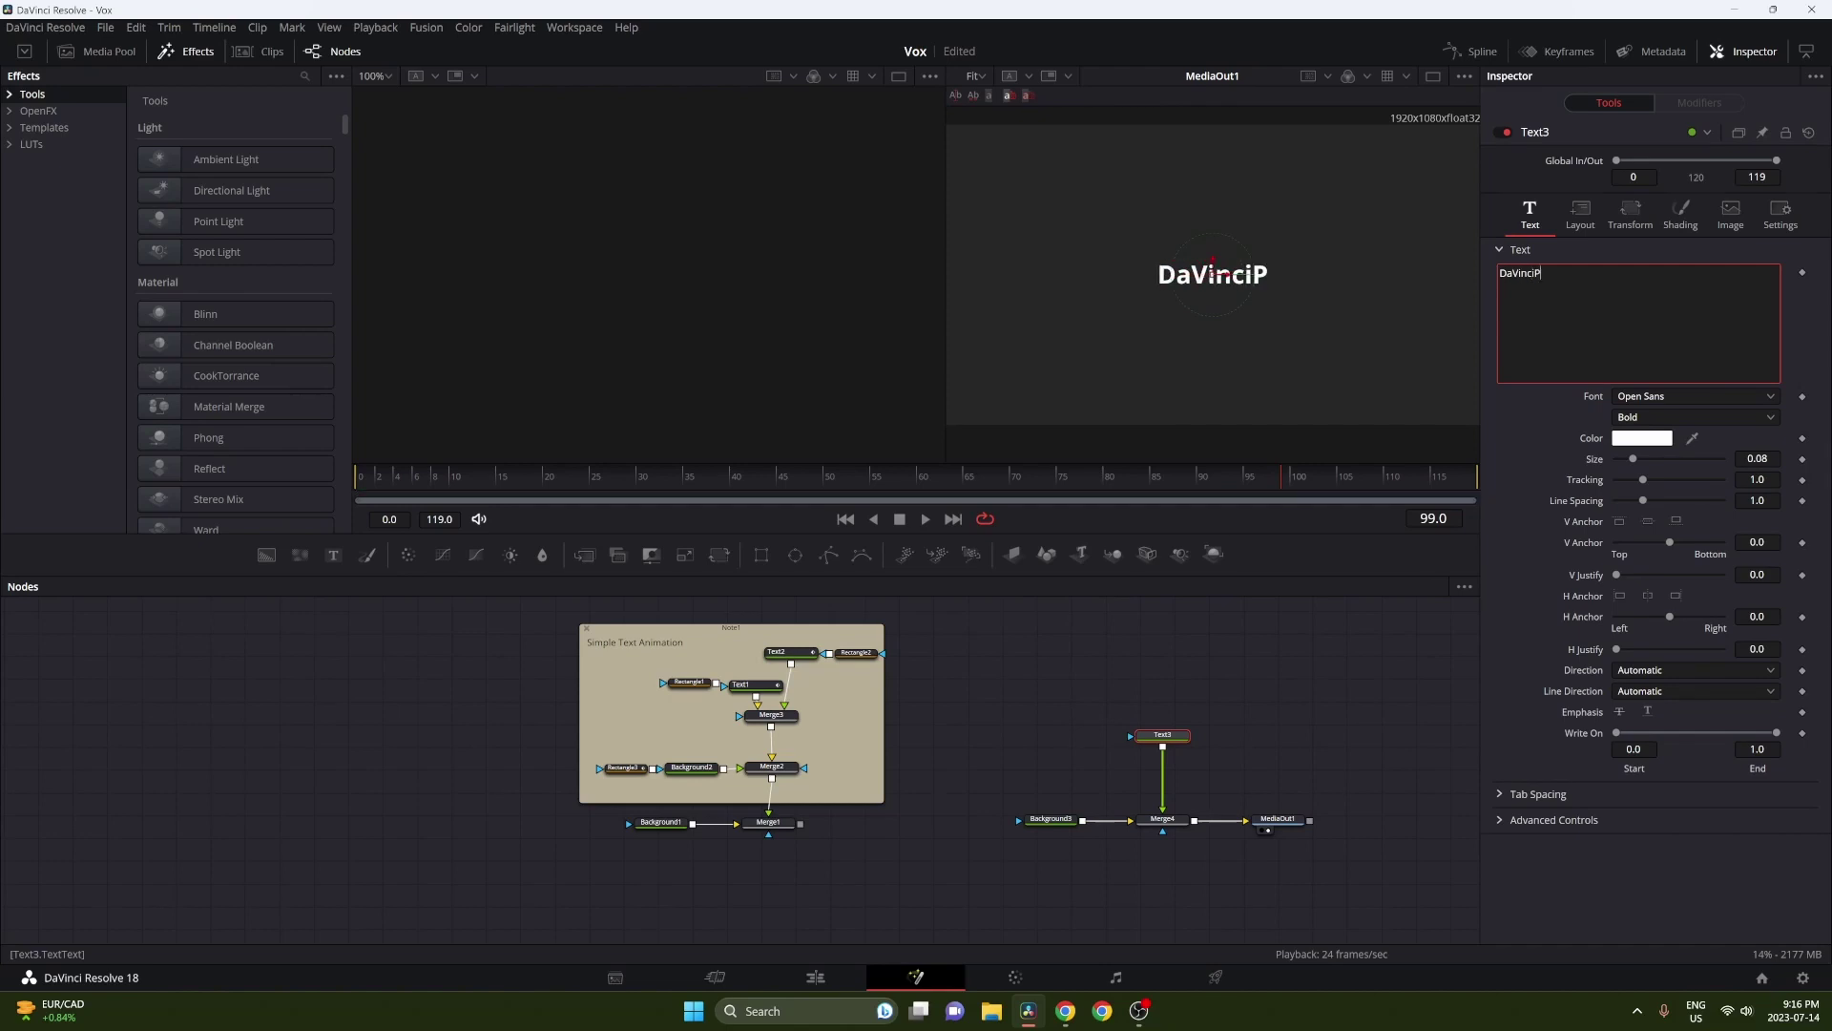
{"action": "type", "text": "ro"}
Set the DaVinciPro title to Times New Roman and nudge it slightly upward.
{"action": "left_click", "coordinate": [1656, 399]}
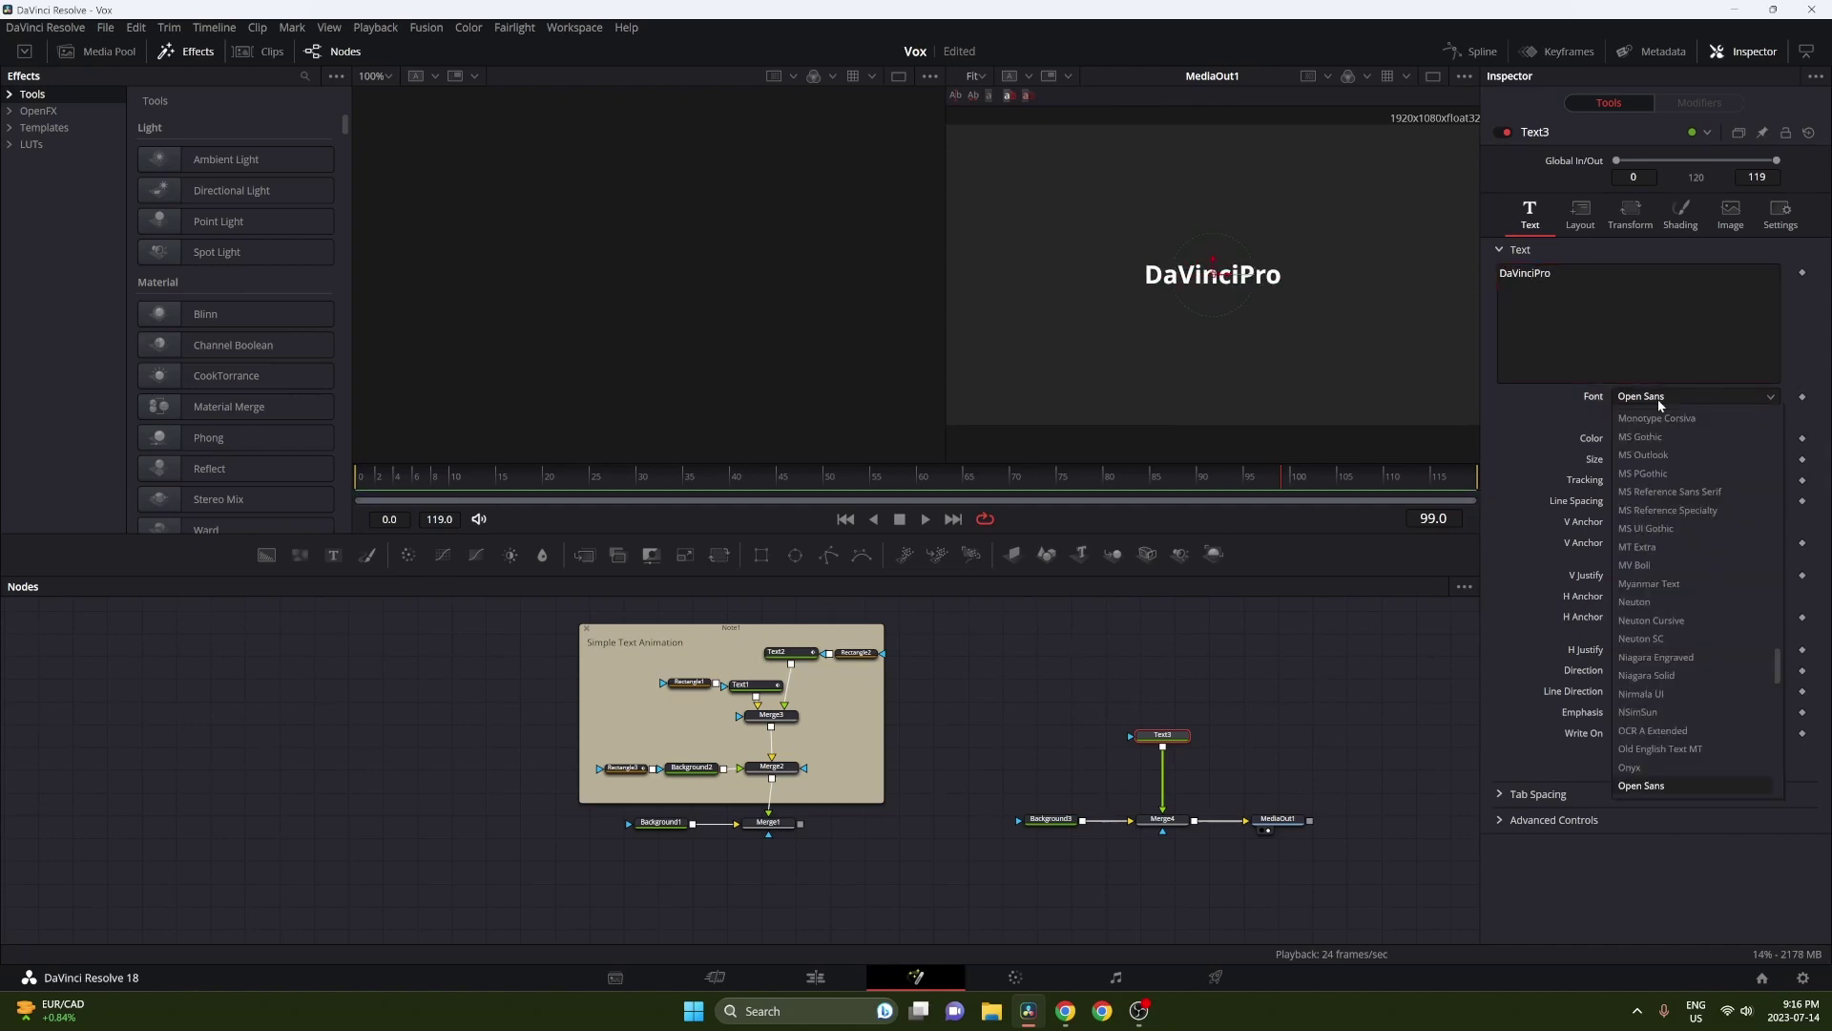
{"action": "type", "text": "Times"}
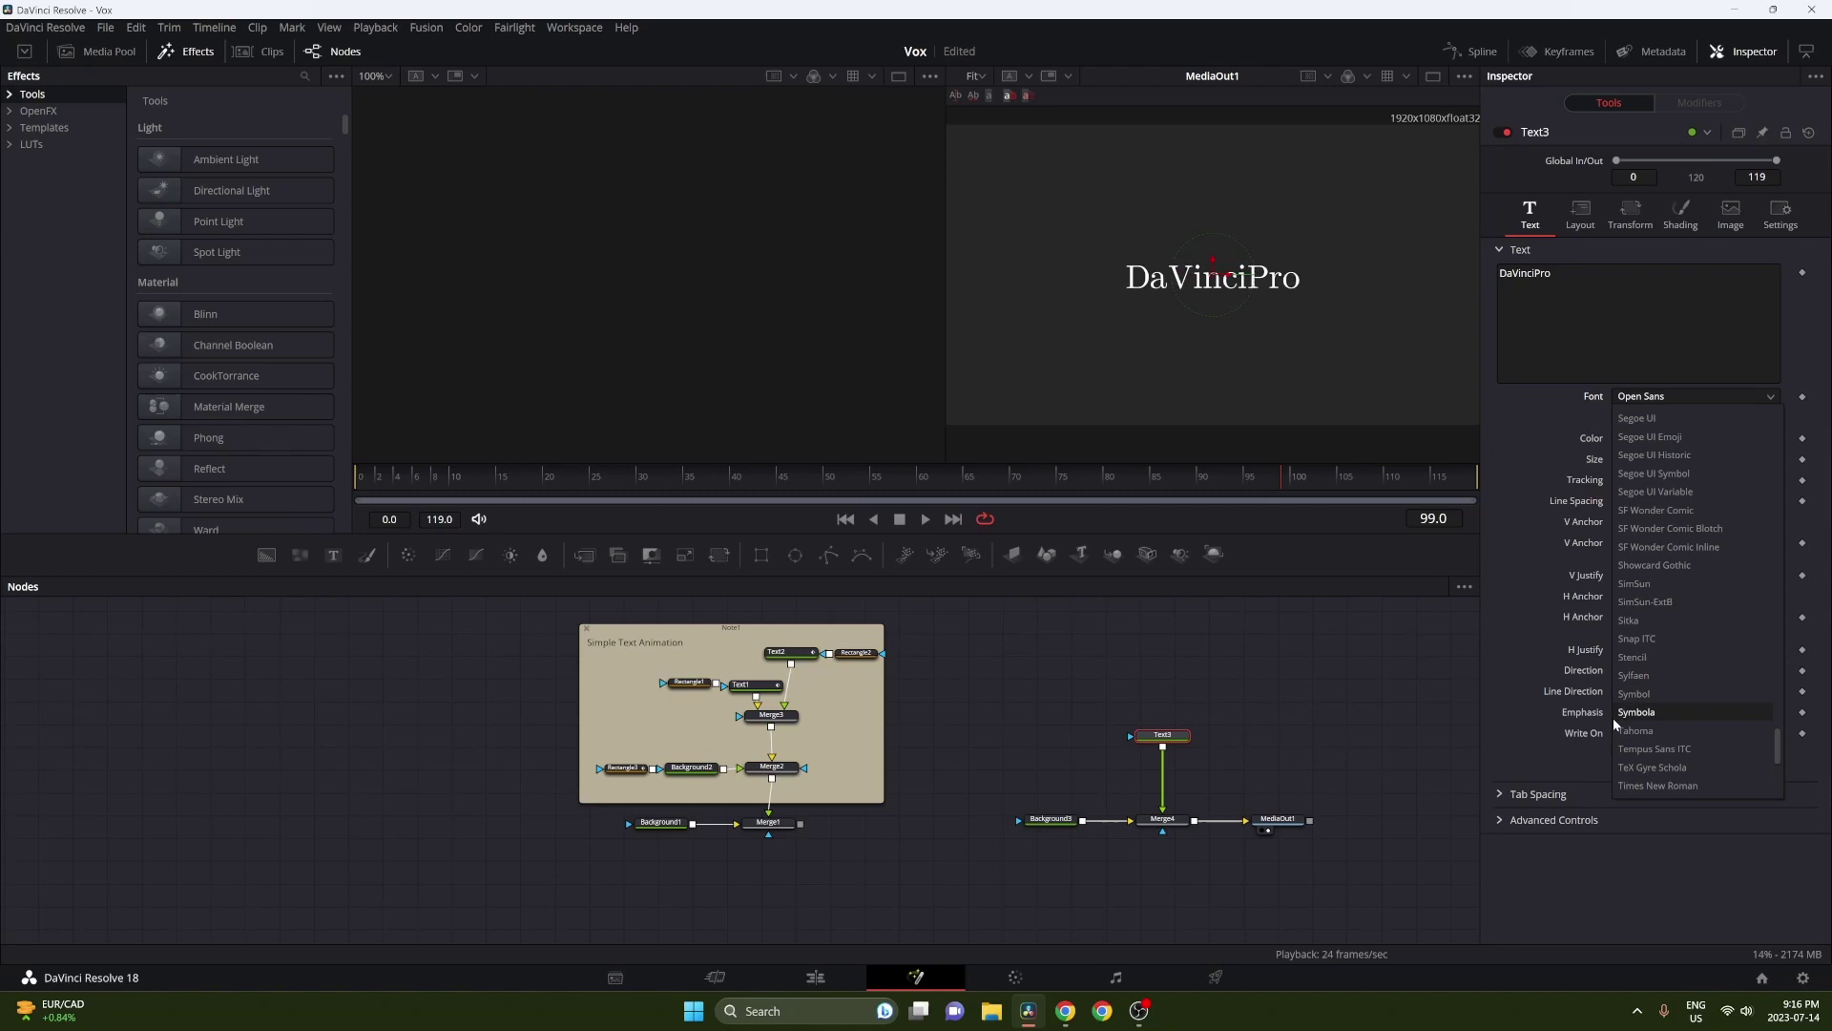
{"action": "left_click", "coordinate": [1624, 784]}
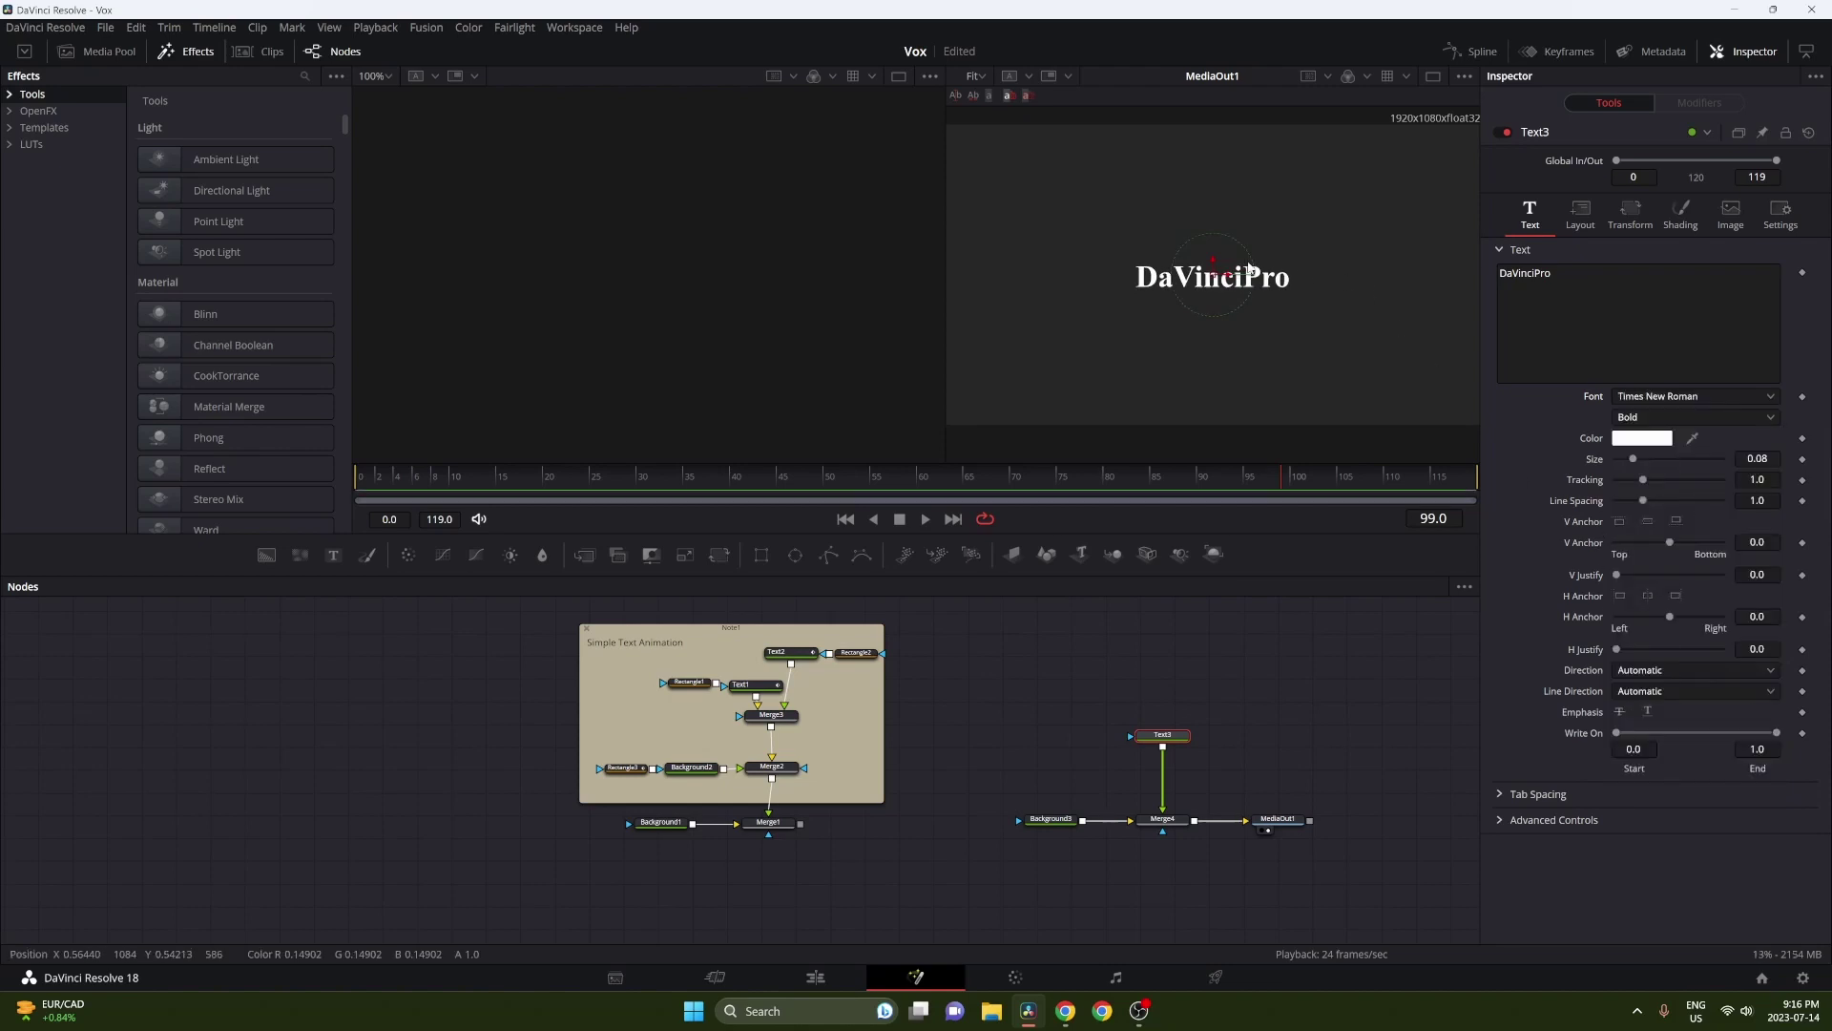
{"action": "left_click_drag", "start_coordinate": [1212, 264], "coordinate": [1212, 242]}
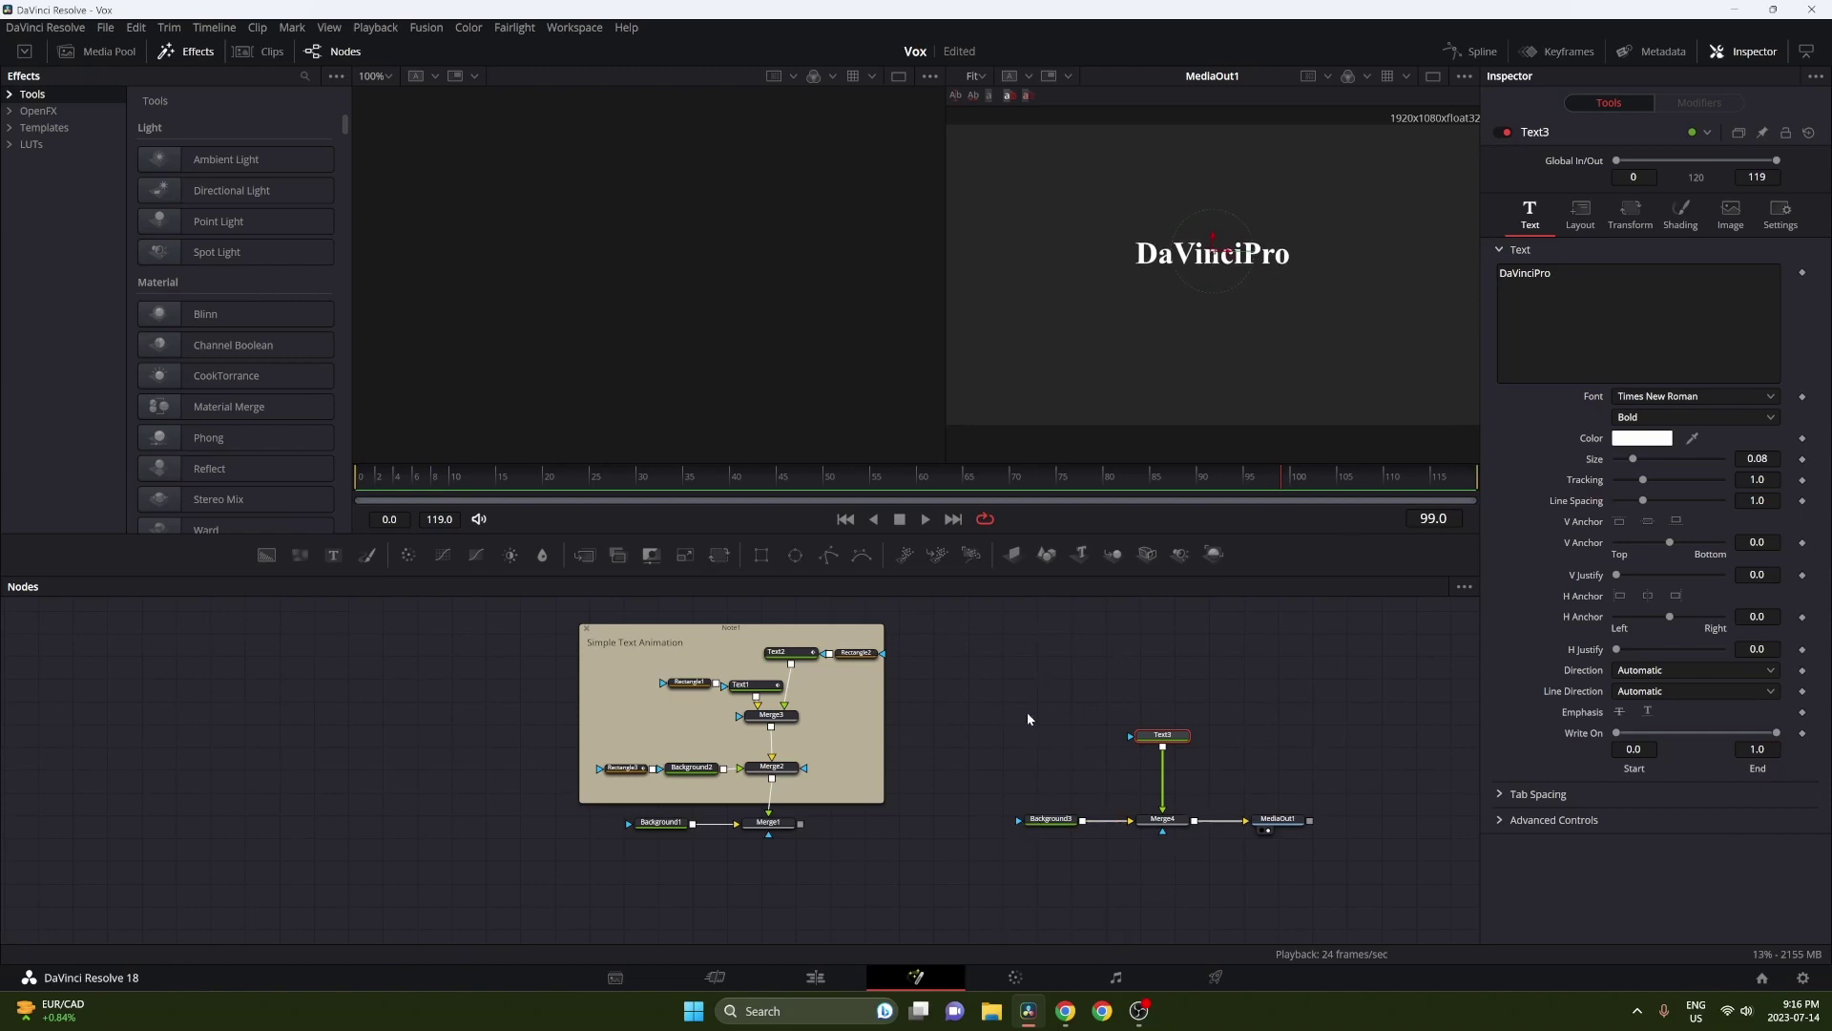
{"action": "left_click", "coordinate": [333, 554]}
Merge in a second text line 'Vox Style' set in Times New Roman Bold Italic.
{"action": "left_click_drag", "start_coordinate": [1116, 719], "coordinate": [1217, 697]}
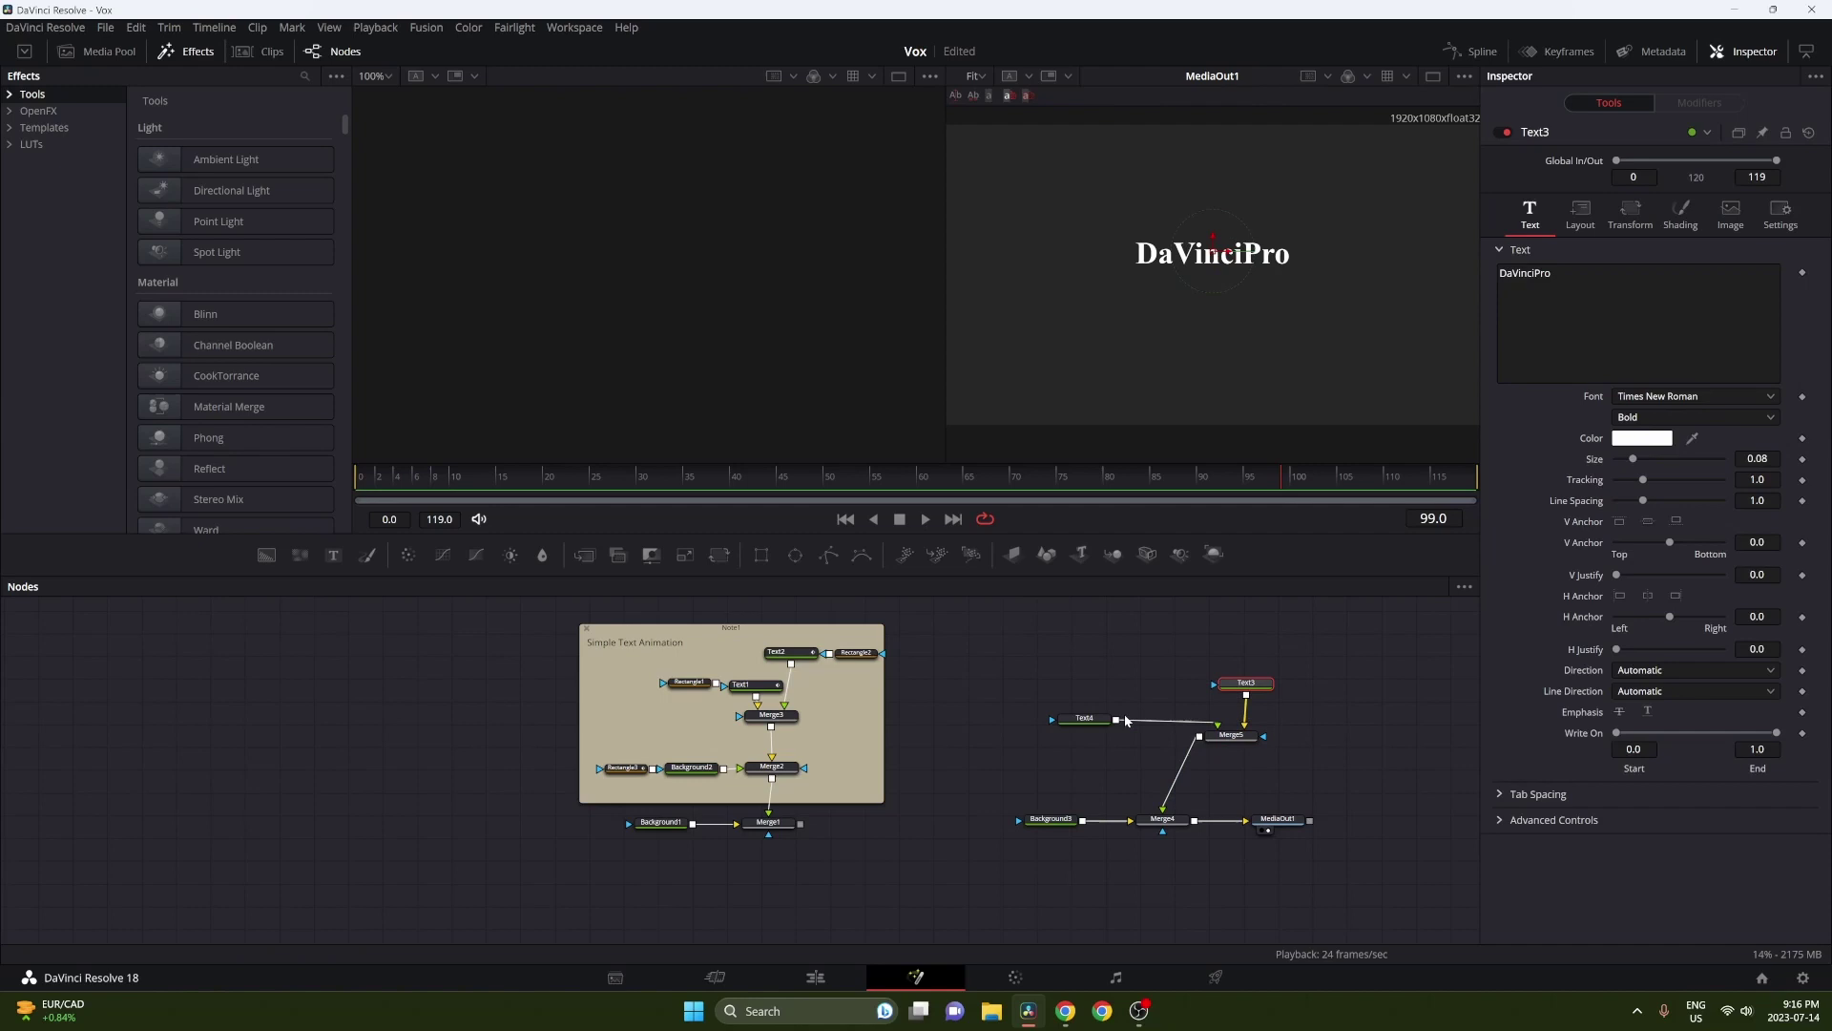
{"action": "left_click", "coordinate": [1085, 718]}
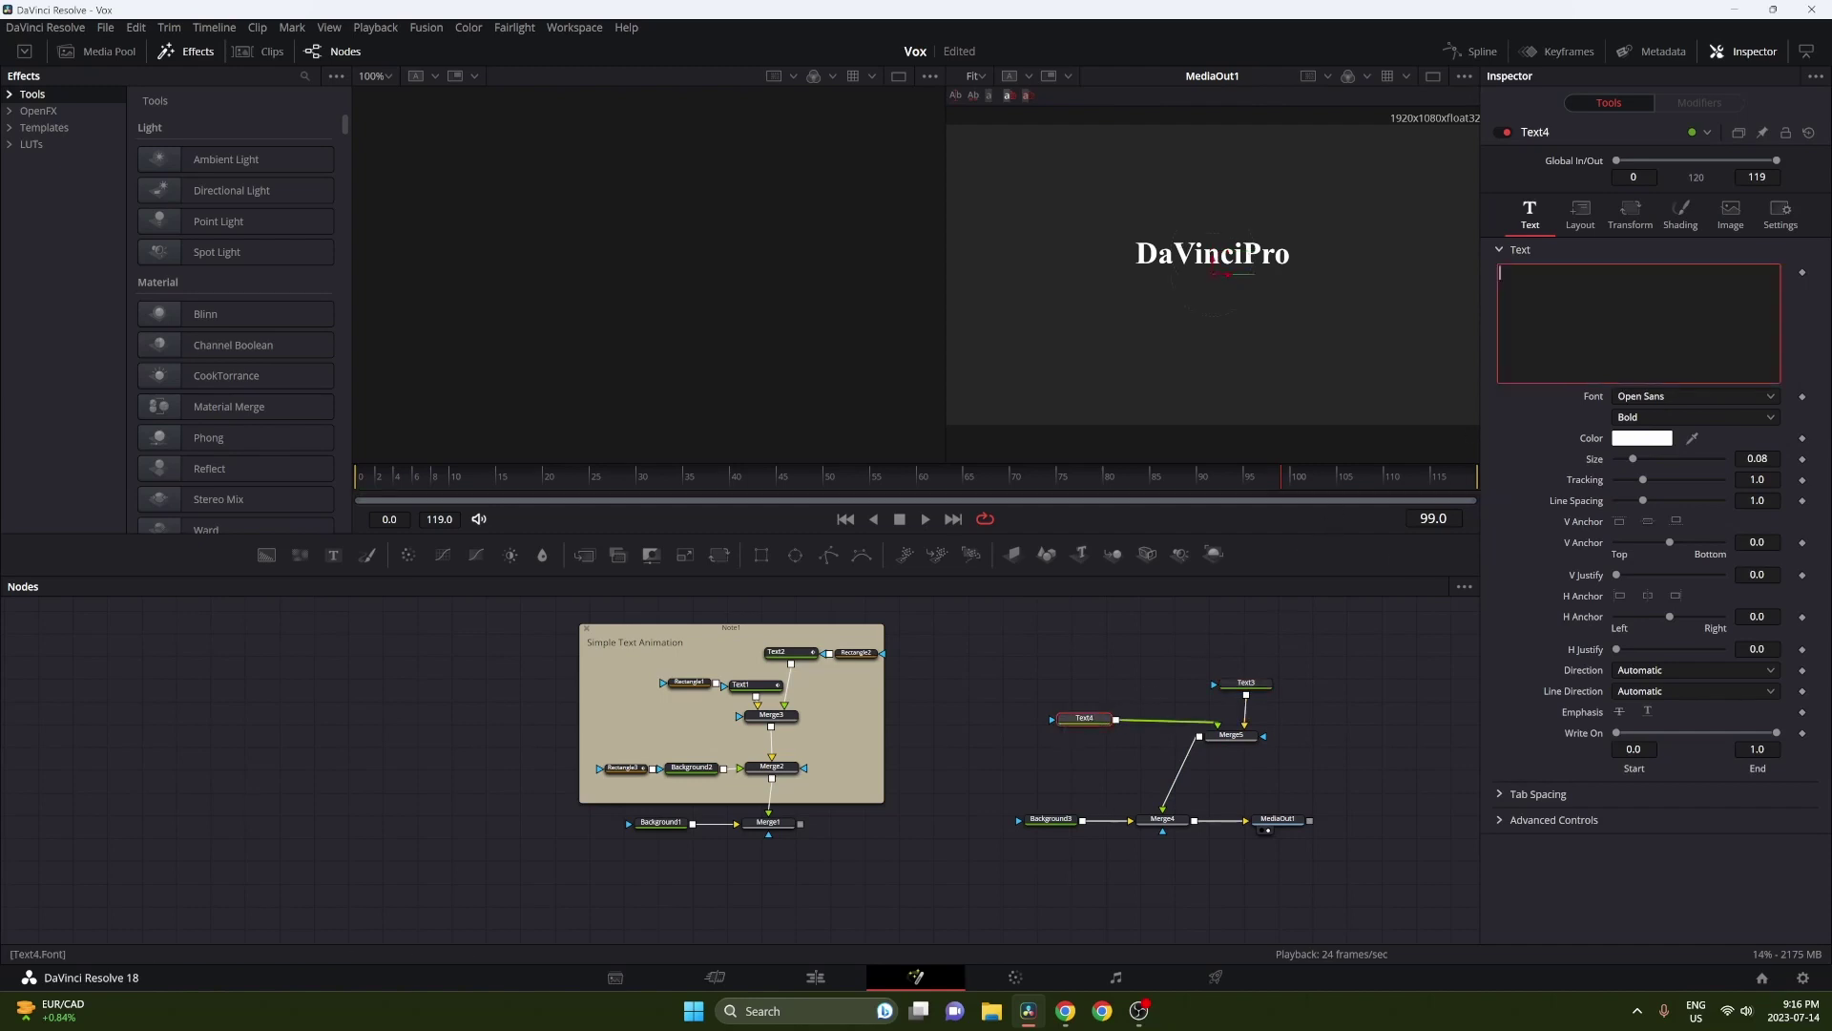
{"action": "type", "text": "Vox Style"}
{"action": "left_click", "coordinate": [1708, 394]}
{"action": "scroll", "coordinate": [1682, 643], "scroll_direction": "up", "scroll_amount": 20}
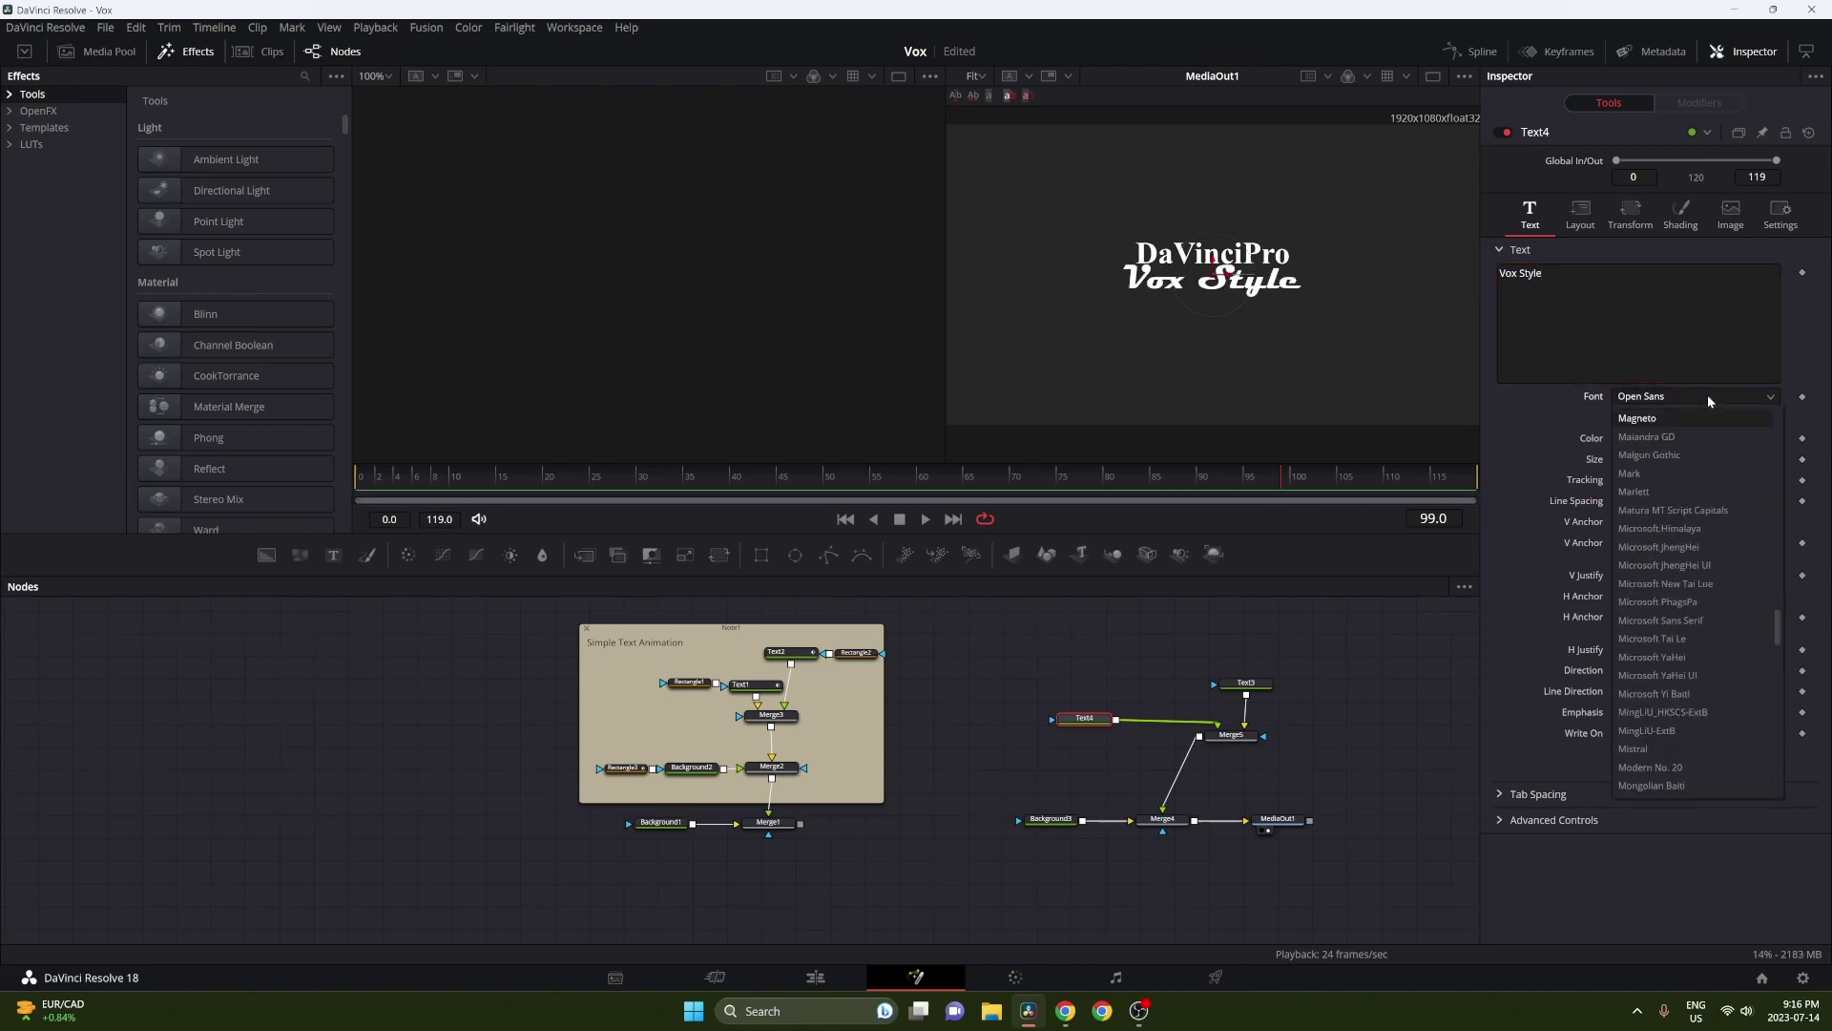
{"action": "scroll", "coordinate": [1656, 552], "scroll_direction": "down", "scroll_amount": 15}
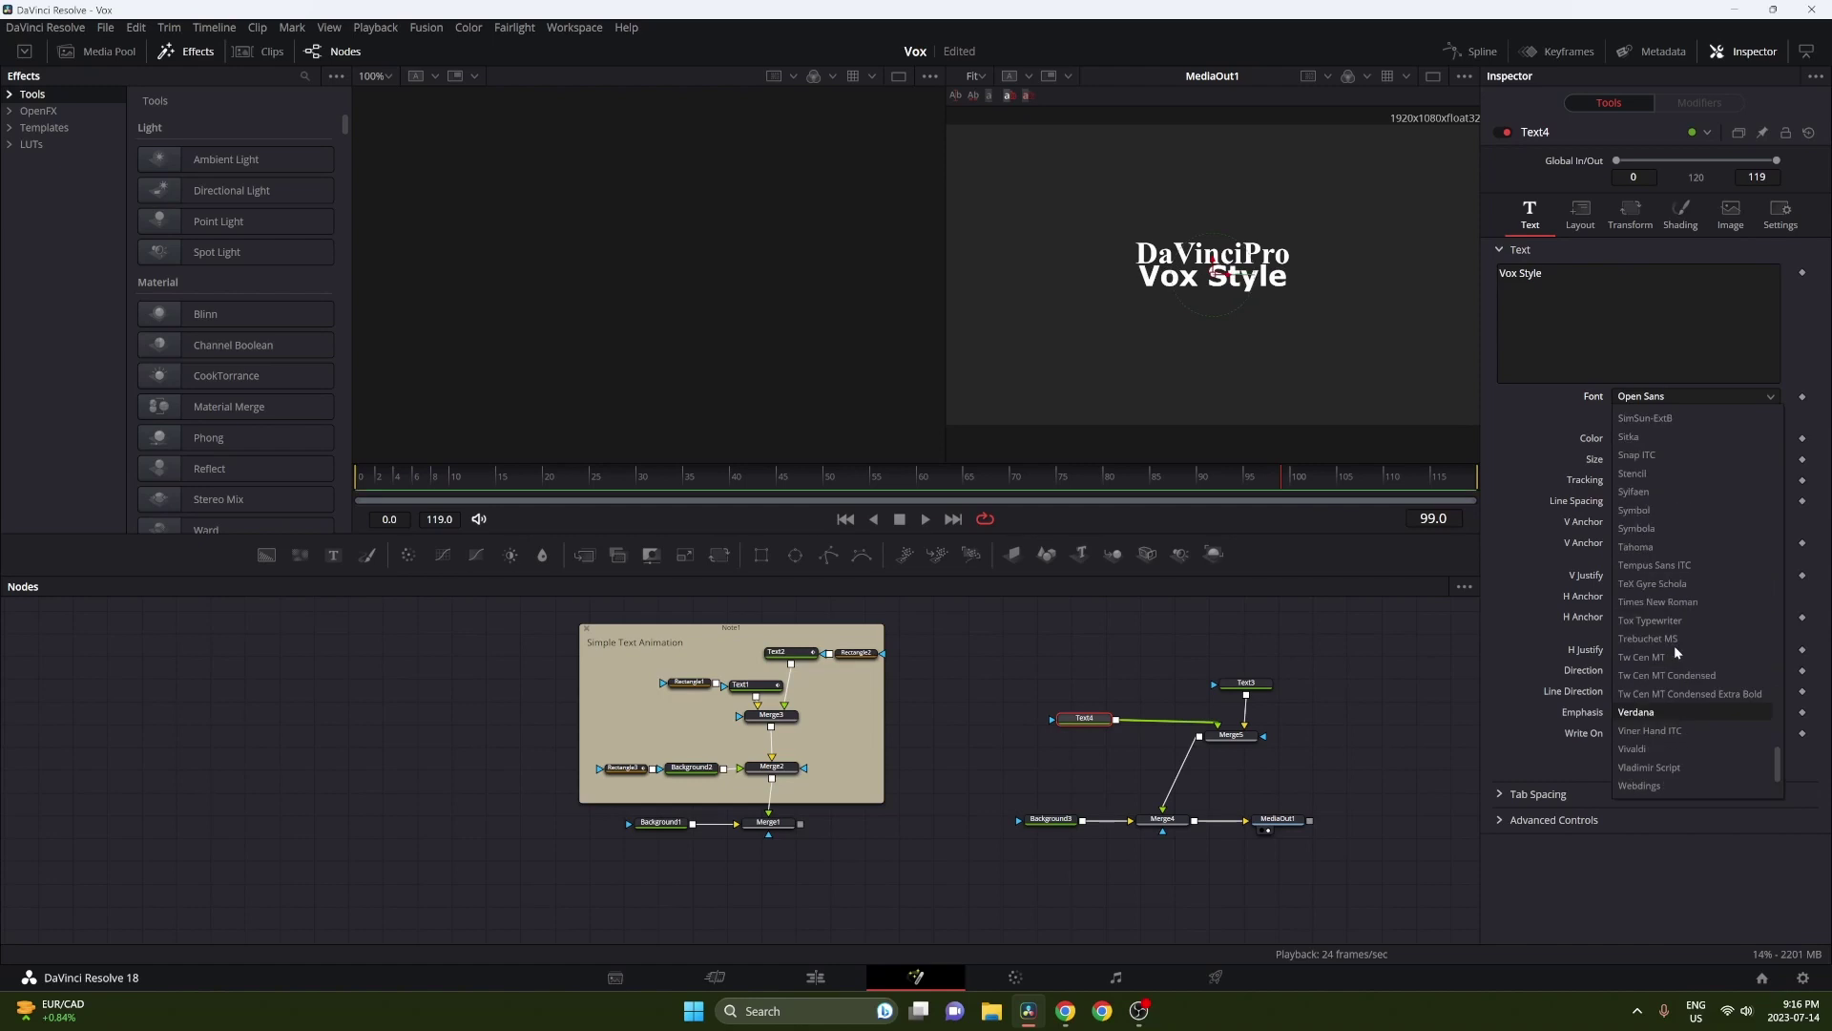
{"action": "left_click", "coordinate": [1702, 602]}
{"action": "left_click", "coordinate": [1691, 425]}
{"action": "left_click", "coordinate": [1698, 486]}
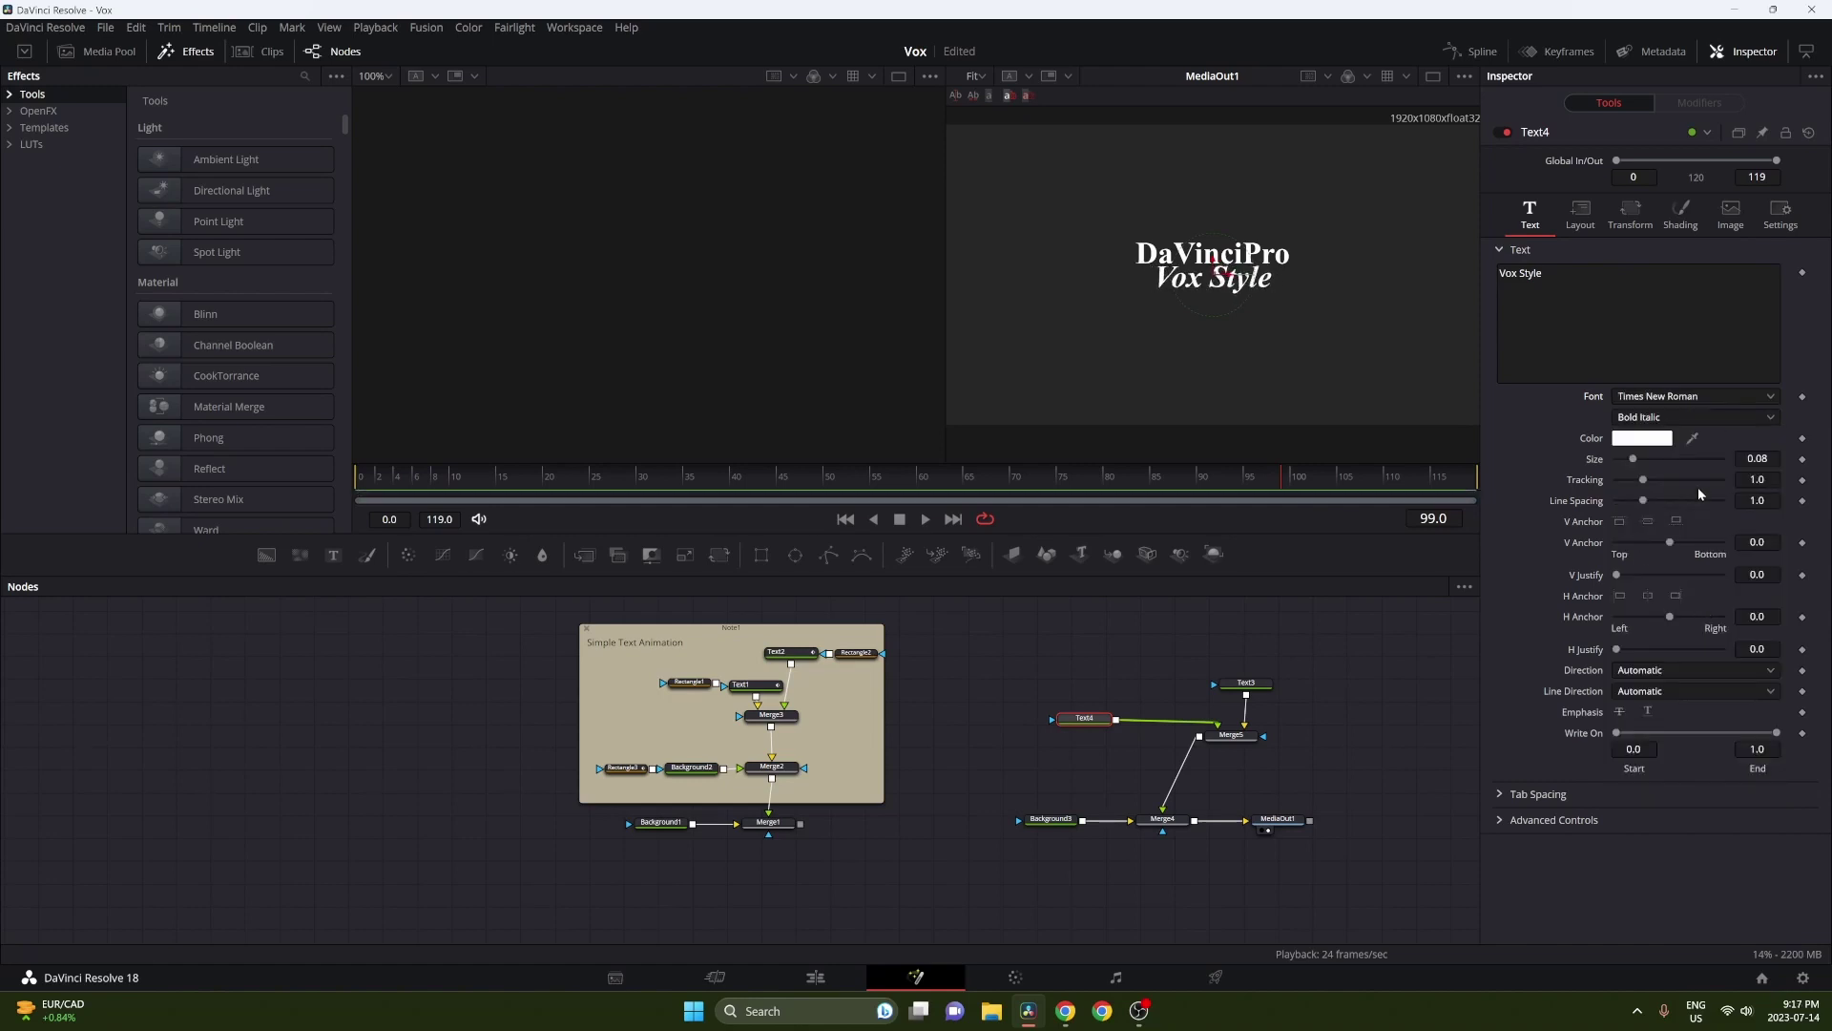
Make DaVinciPro Bold Italic, then lower Vox Style beneath it at size 0.0669.
{"action": "left_click", "coordinate": [1246, 684]}
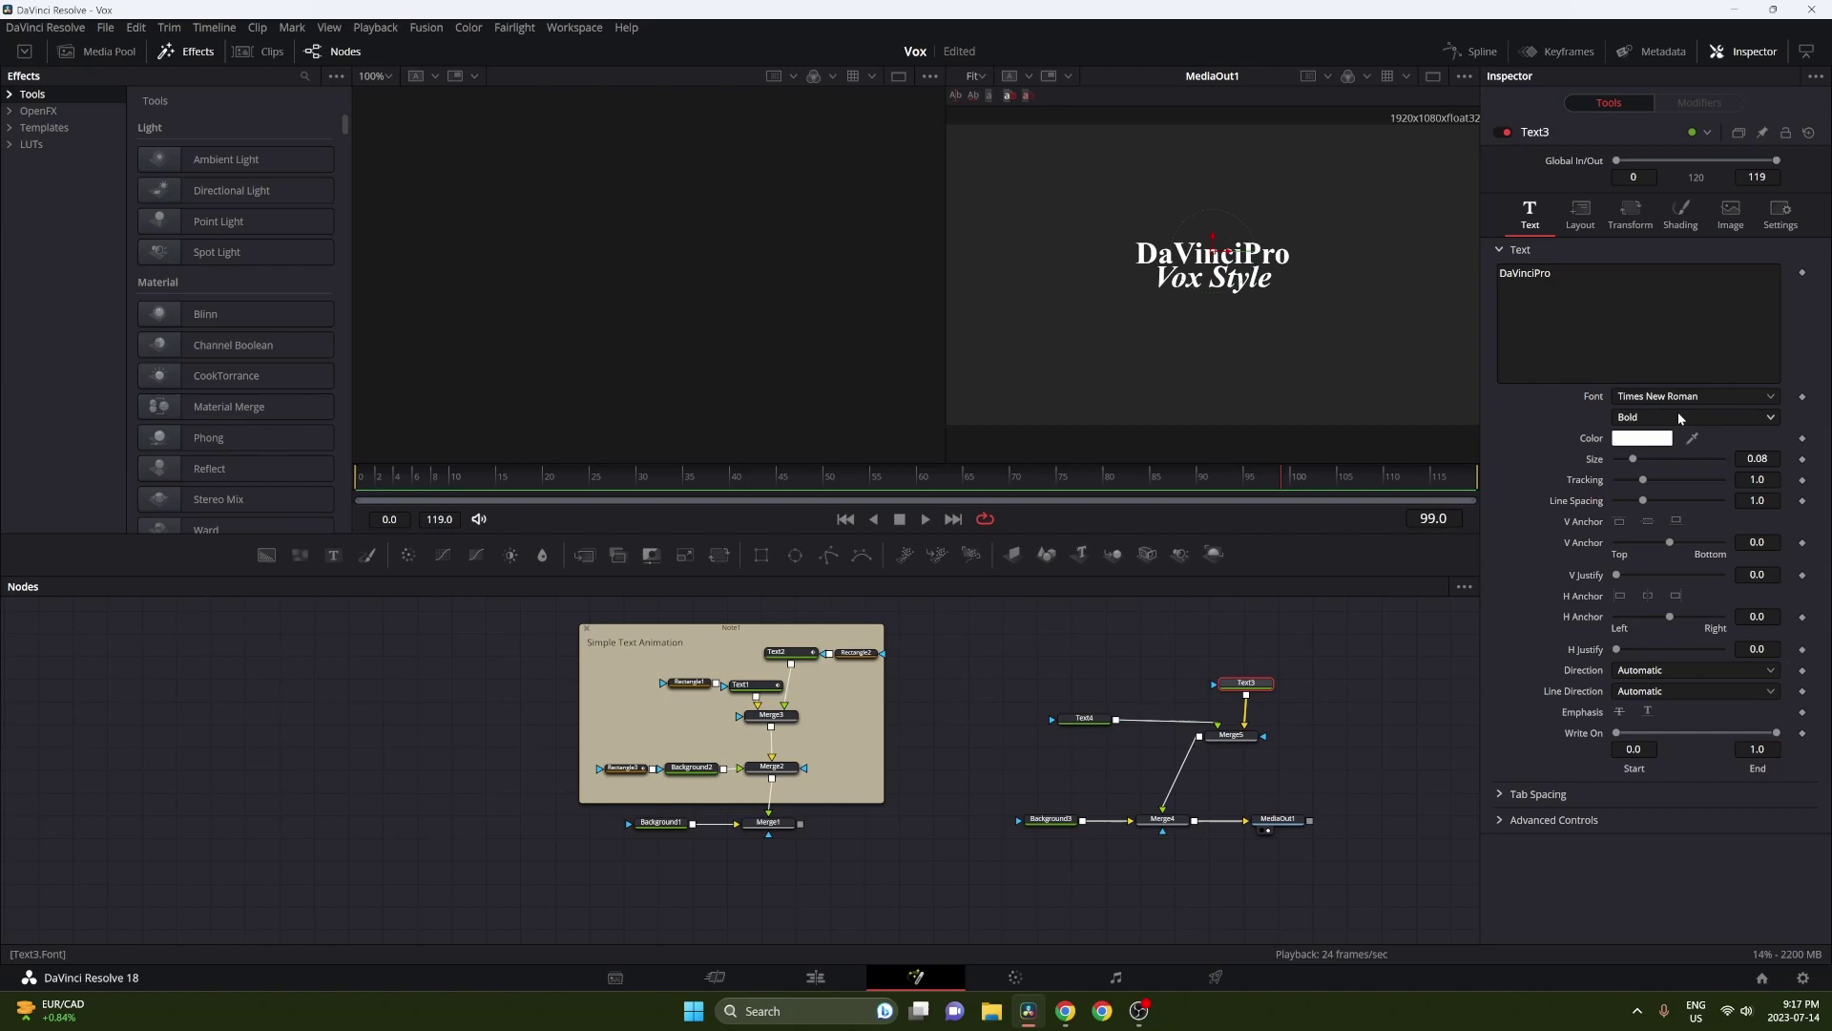
{"action": "left_click", "coordinate": [1677, 417]}
{"action": "left_click", "coordinate": [1680, 496]}
{"action": "left_click", "coordinate": [1105, 718]}
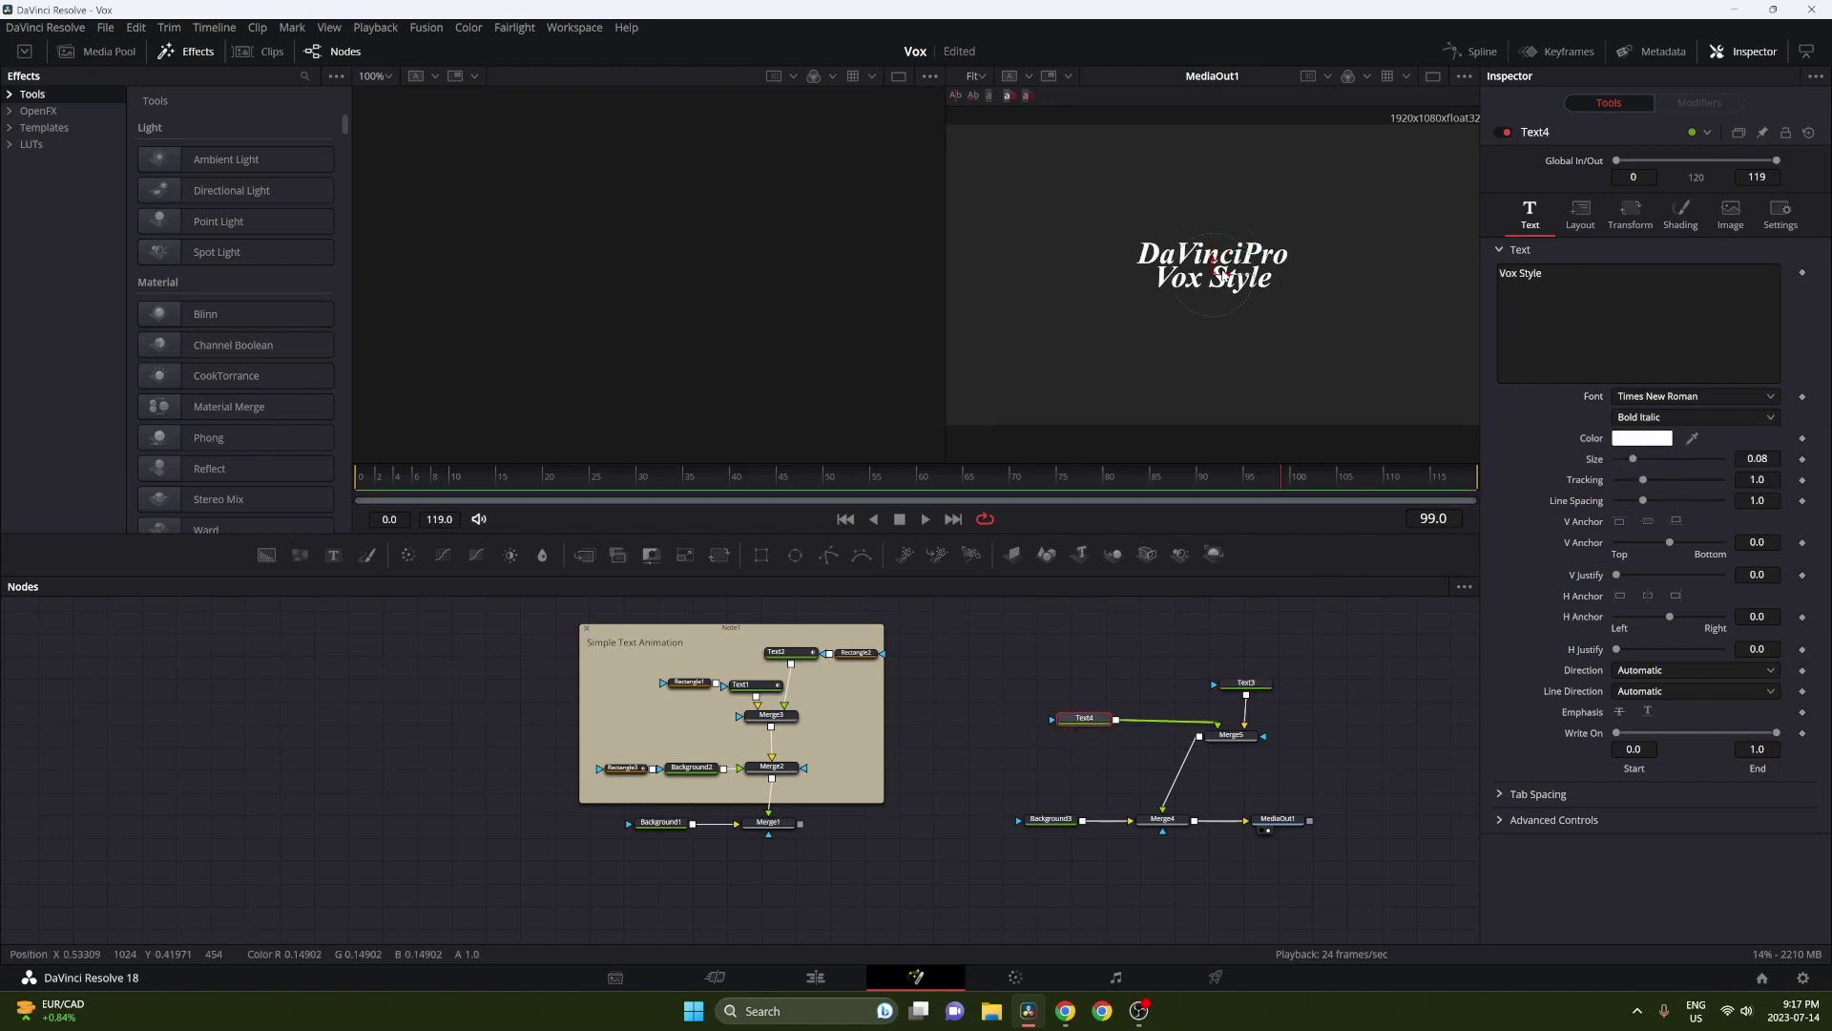
{"action": "left_click_drag", "start_coordinate": [1209, 267], "coordinate": [1211, 267]}
{"action": "scroll", "coordinate": [1210, 277], "scroll_direction": "down", "scroll_amount": 2}
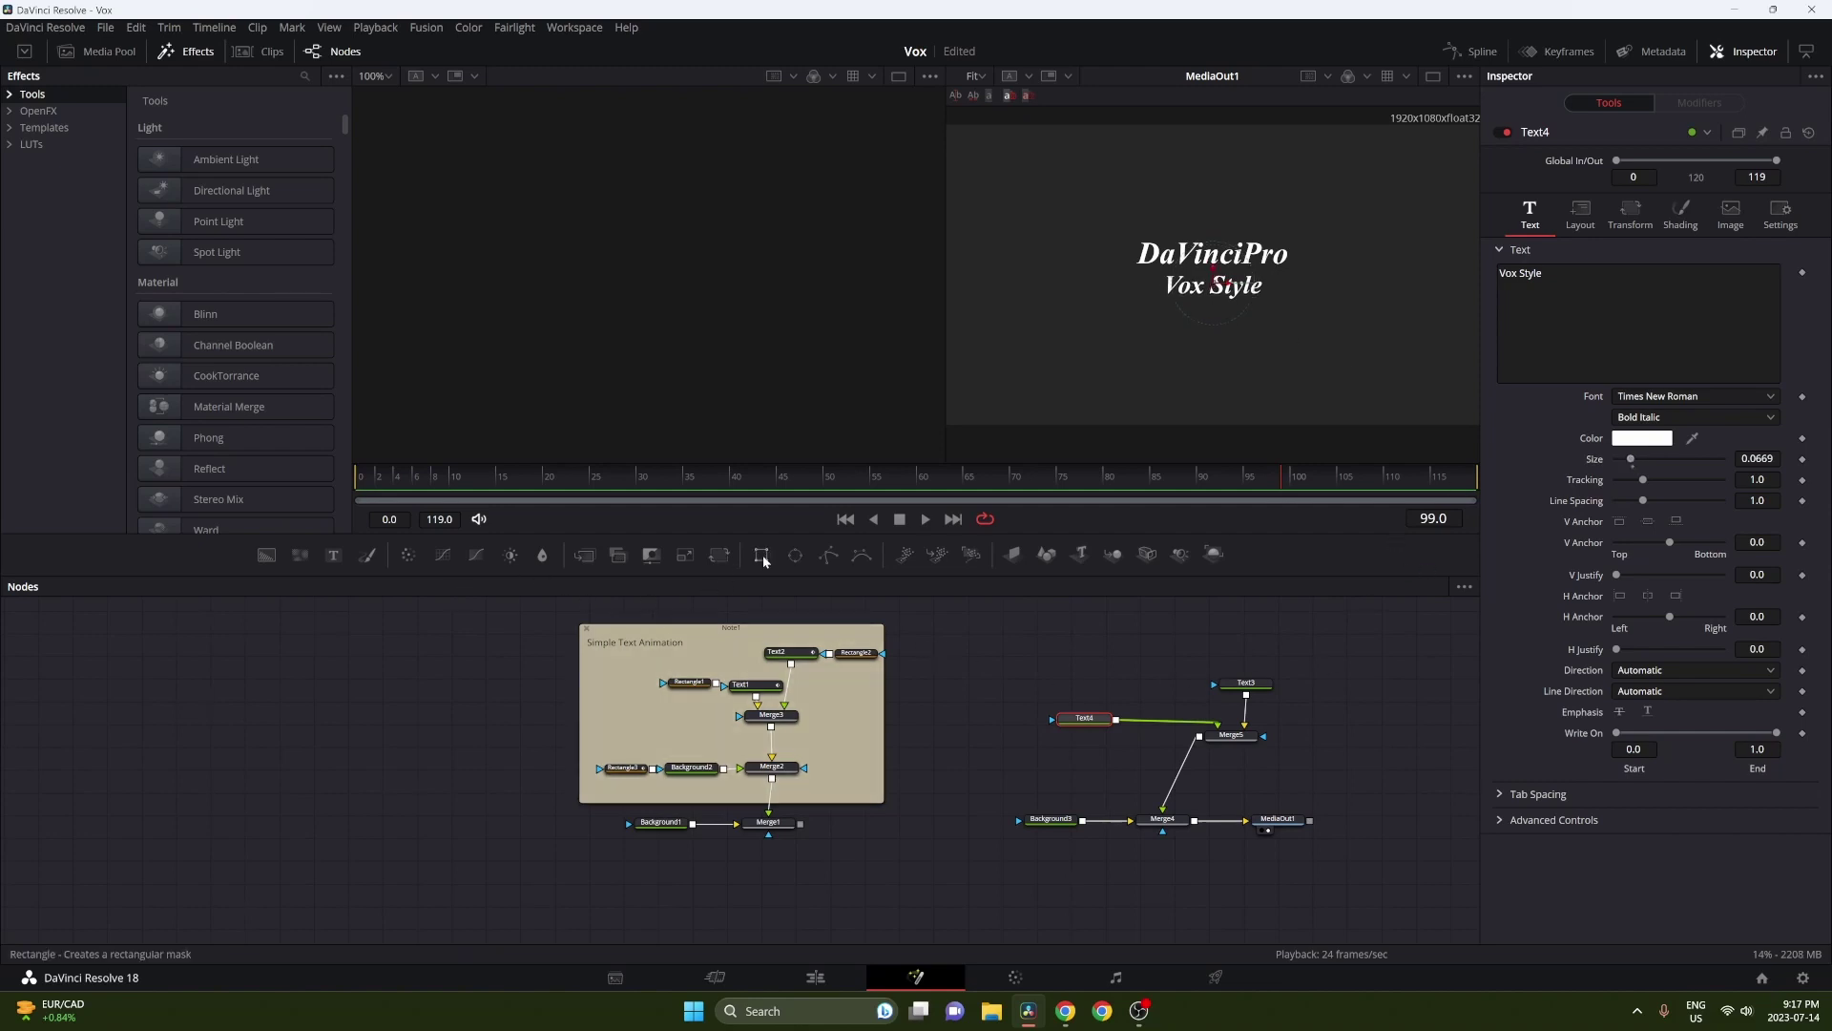
Mask Vox Style with a rectangle shifted below and DaVinciPro with one shifted above; merge in a background.
{"action": "left_click_drag", "start_coordinate": [761, 554], "coordinate": [1015, 670]}
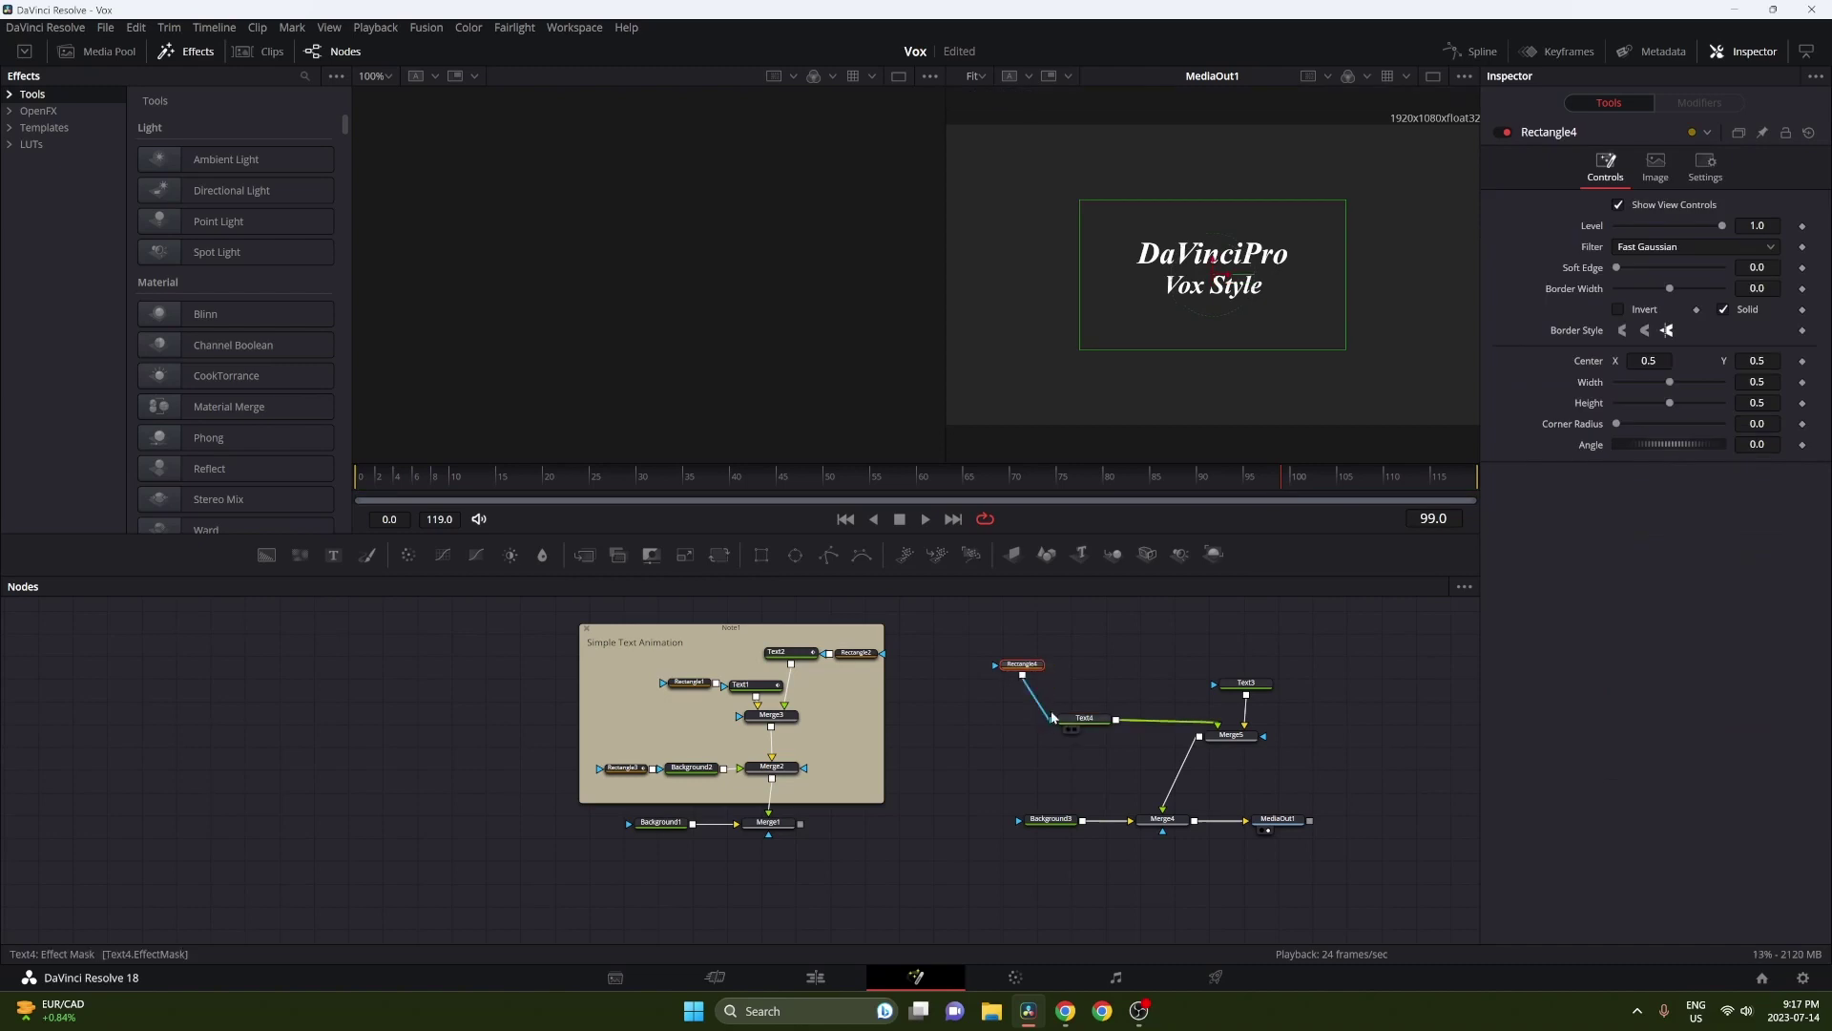
{"action": "left_click_drag", "start_coordinate": [1218, 278], "coordinate": [1215, 352]}
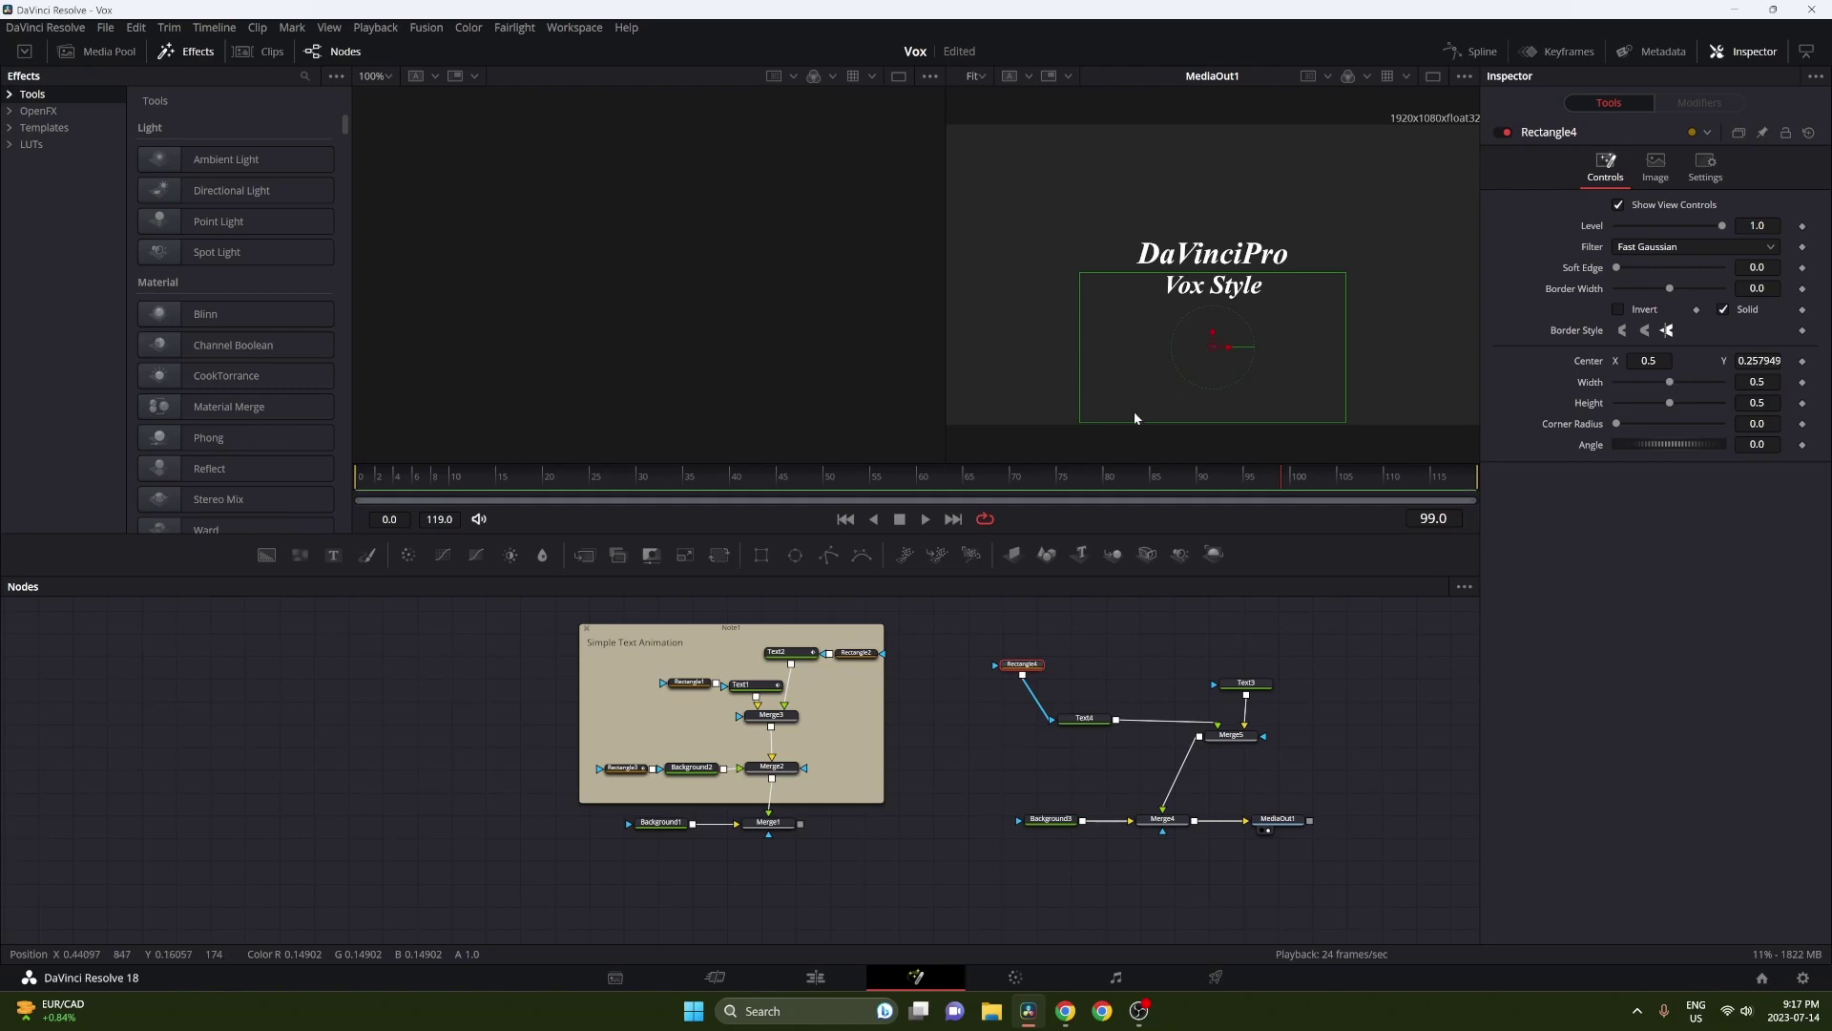
{"action": "left_click_drag", "start_coordinate": [761, 554], "coordinate": [1214, 683]}
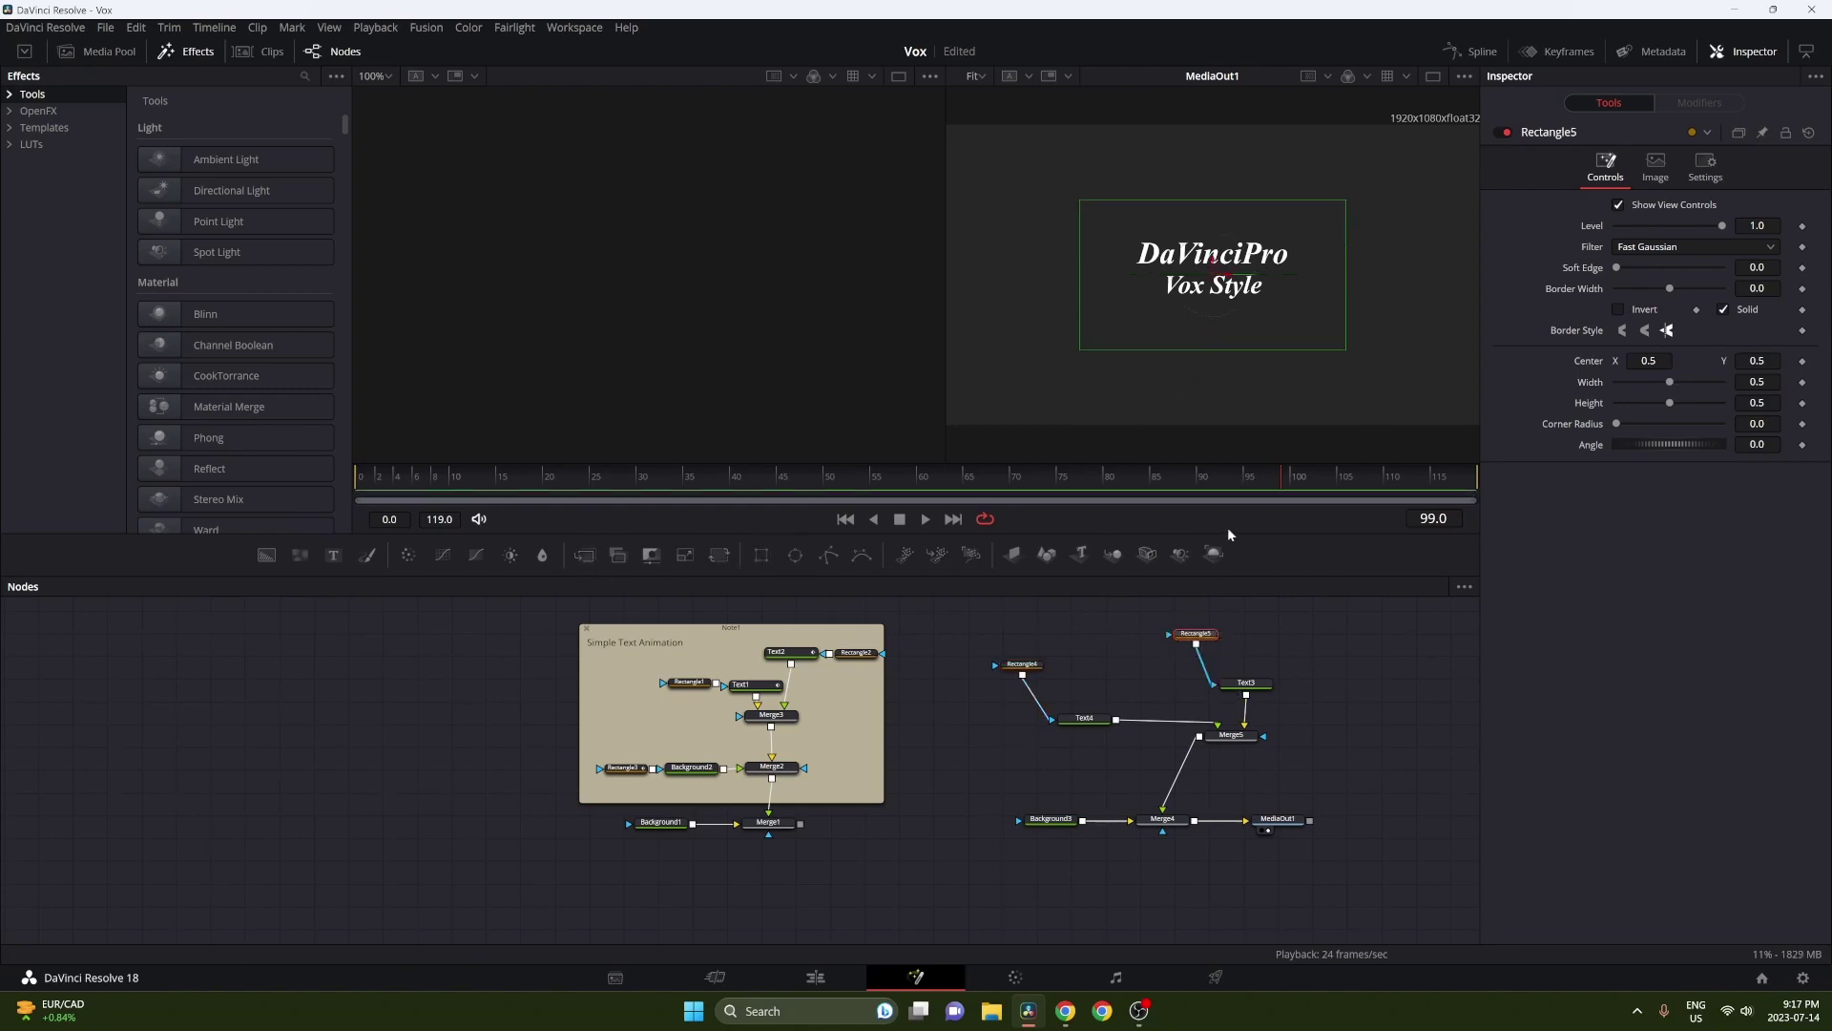
{"action": "left_click_drag", "start_coordinate": [1214, 271], "coordinate": [1223, 189]}
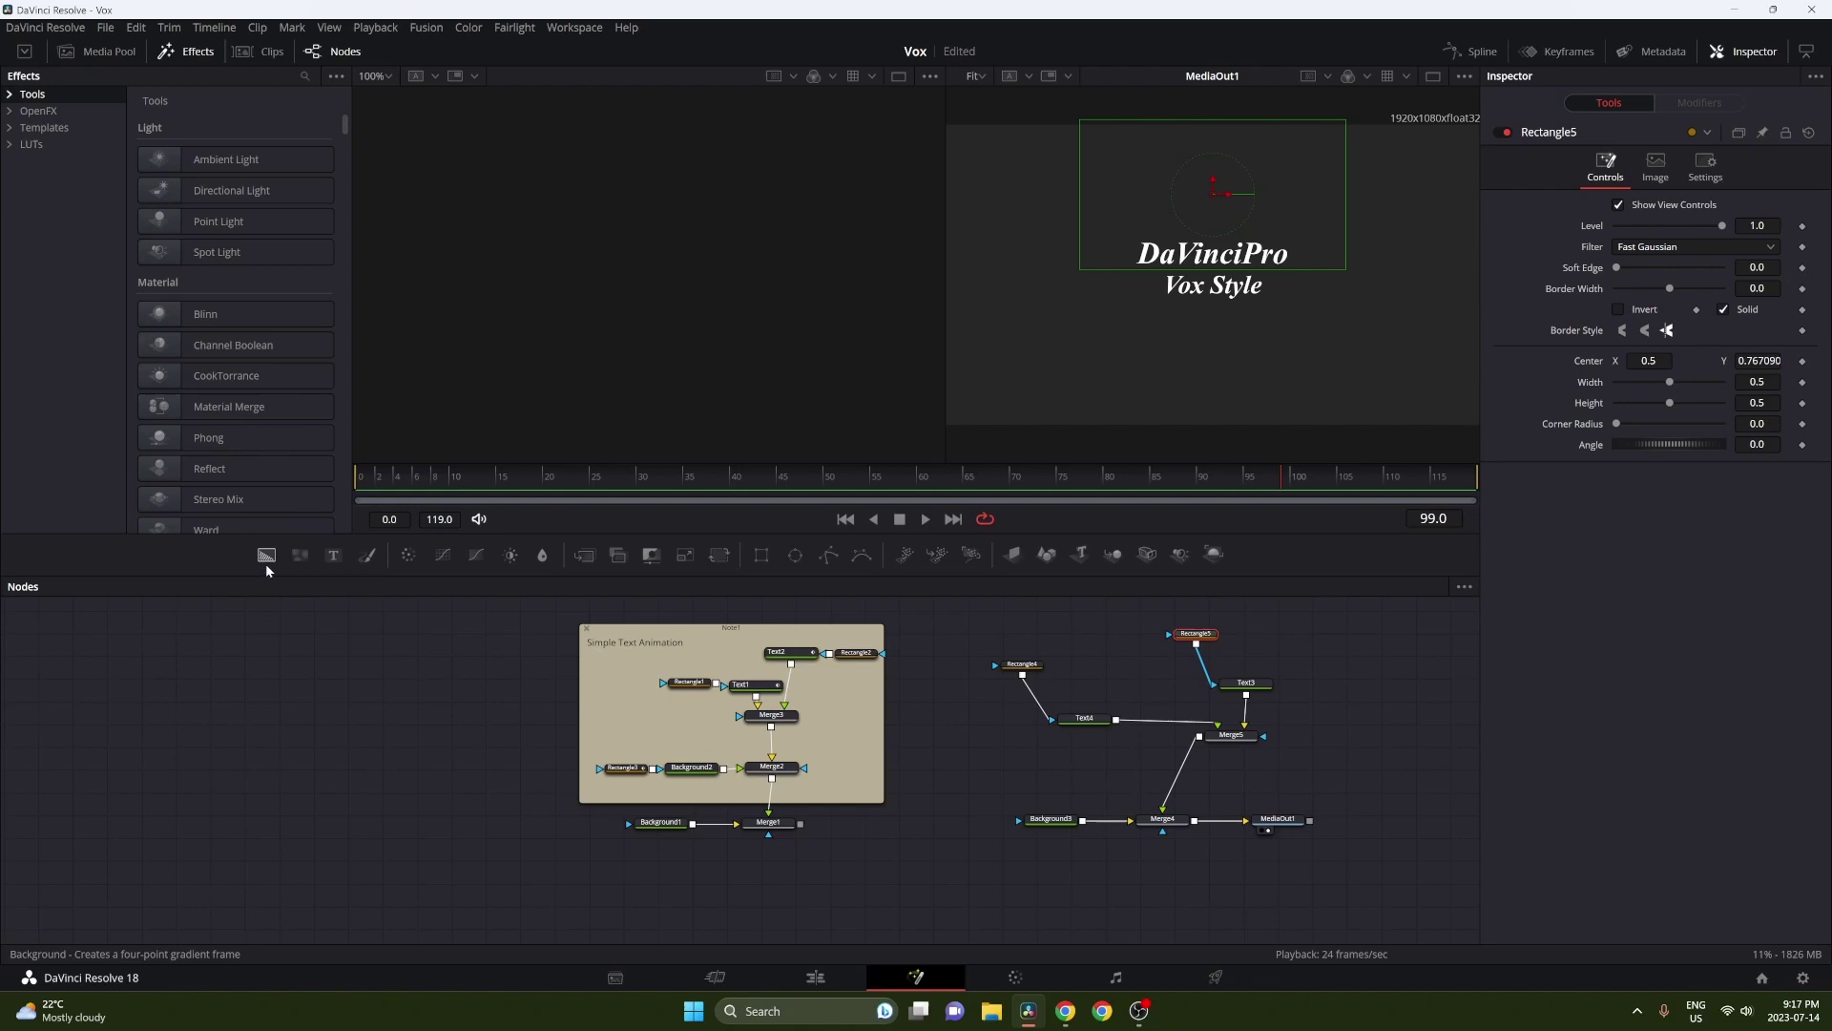
{"action": "left_click_drag", "start_coordinate": [266, 556], "coordinate": [1197, 760]}
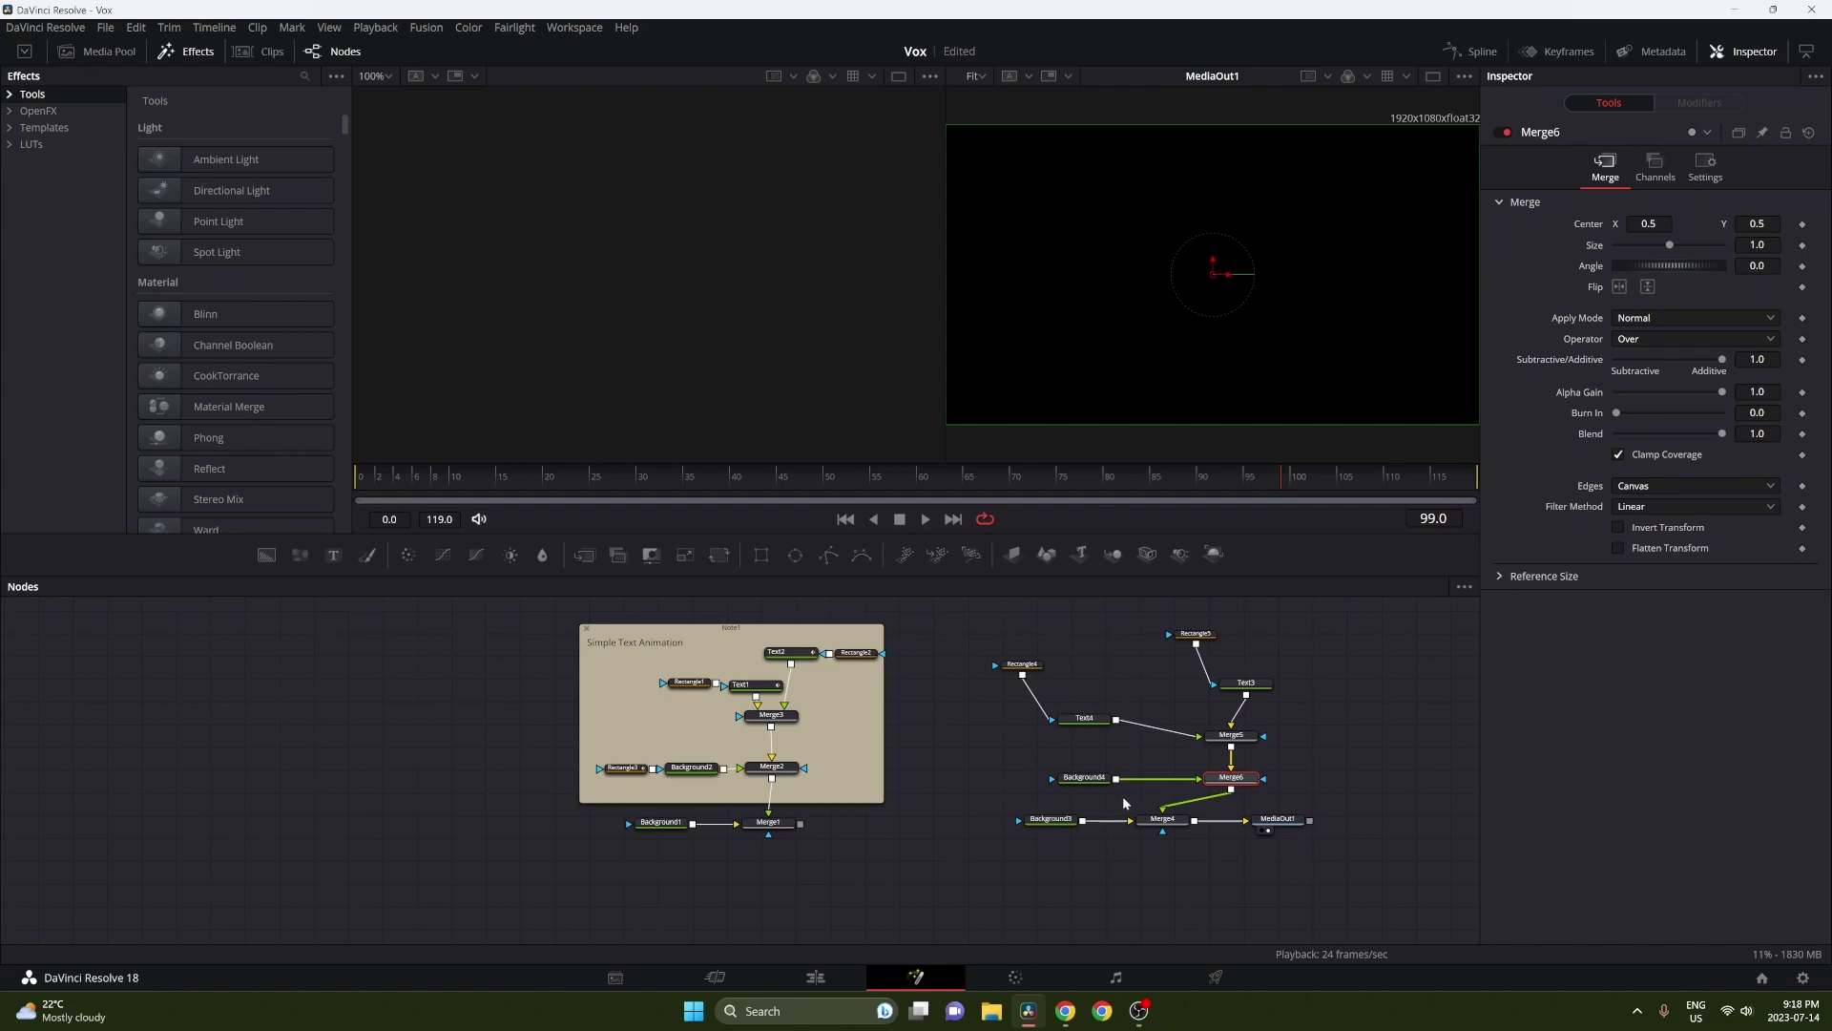
Colour Background4 muted yellow-green (R 0.8235, G 0.8549, B 0.2196).
{"action": "left_click", "coordinate": [1095, 778]}
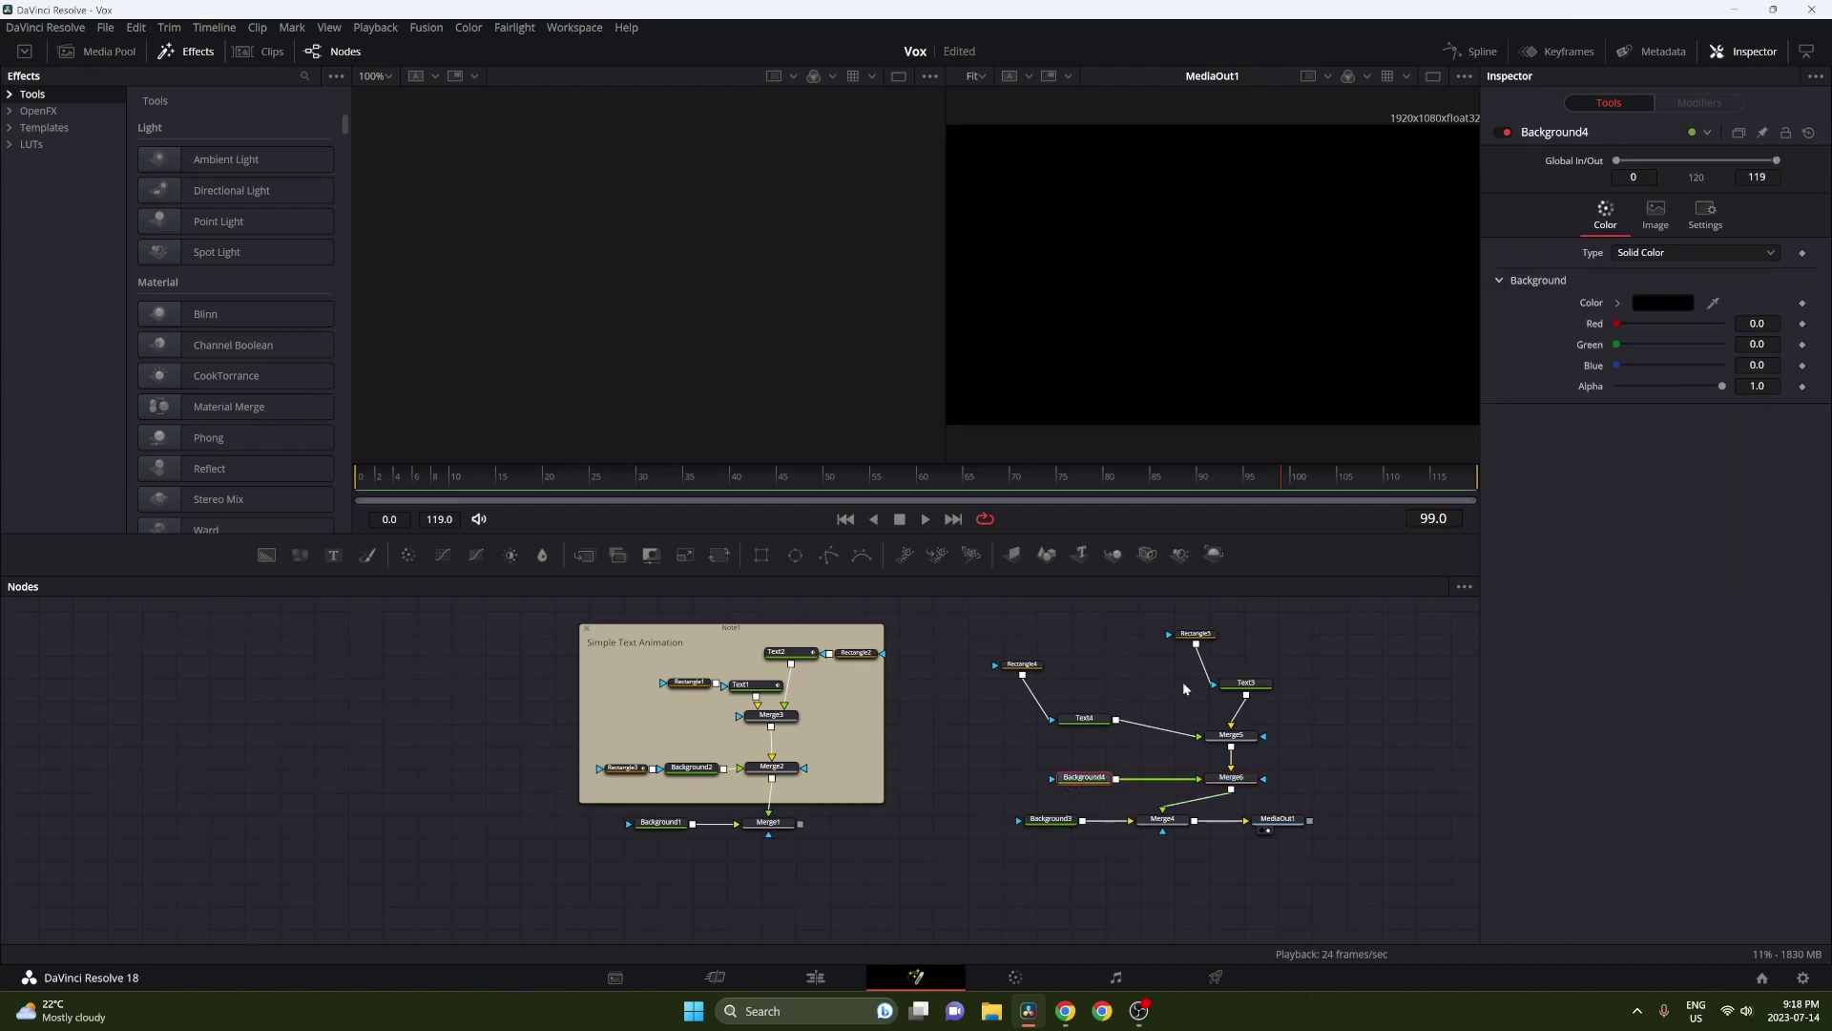
{"action": "left_click", "coordinate": [1662, 303]}
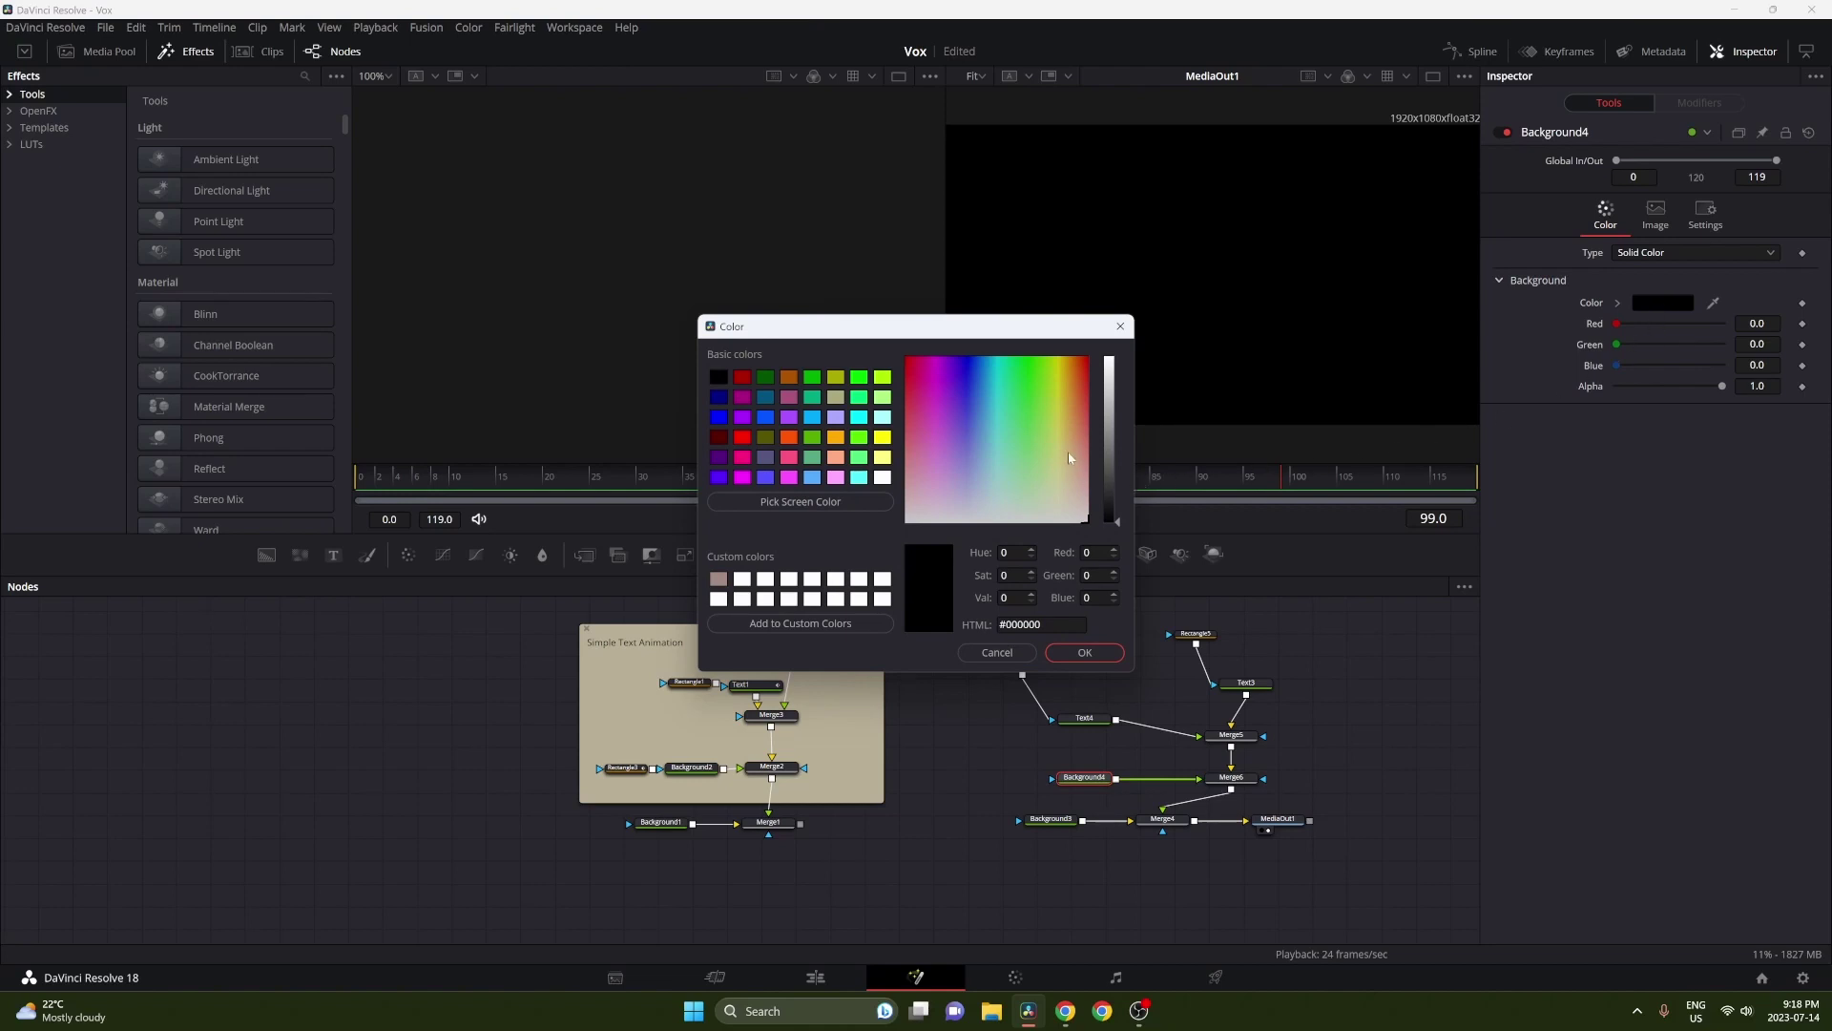
{"action": "left_click_drag", "start_coordinate": [1068, 458], "coordinate": [1057, 400]}
{"action": "left_click", "coordinate": [880, 440]}
{"action": "left_click", "coordinate": [1056, 391]}
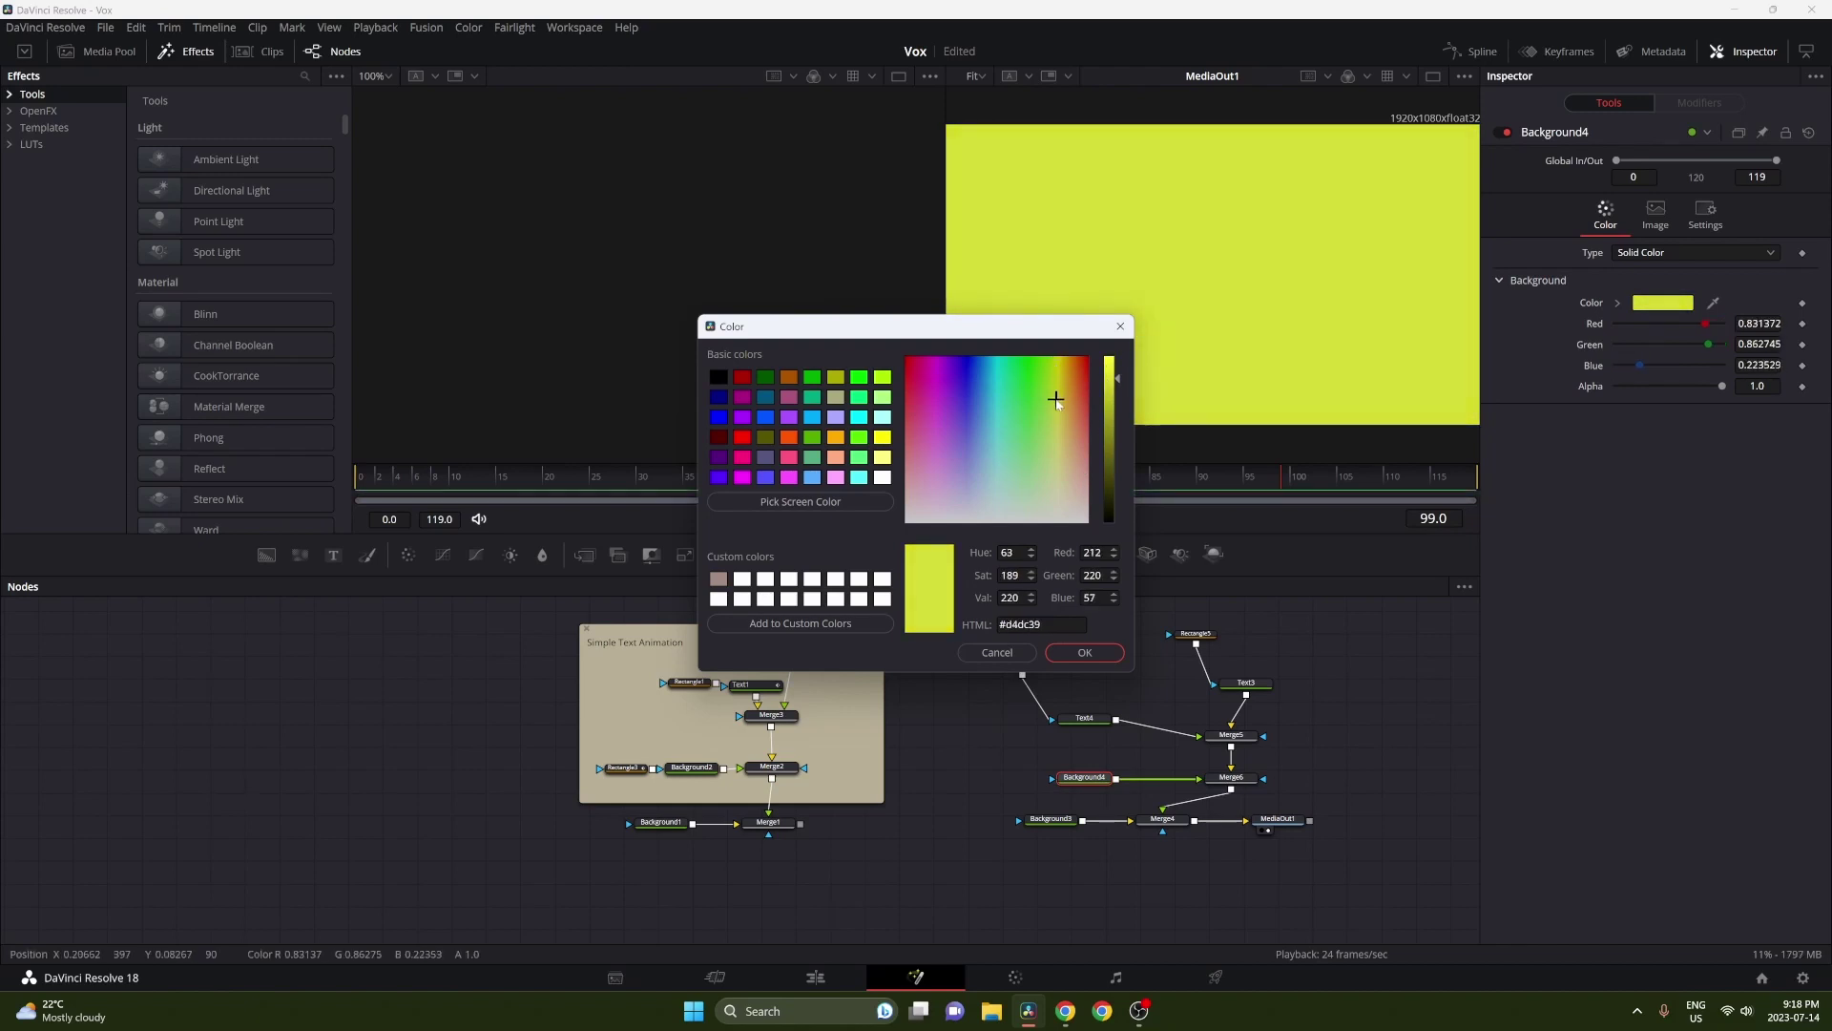
{"action": "left_click", "coordinate": [1112, 383]}
{"action": "left_click", "coordinate": [1085, 653]}
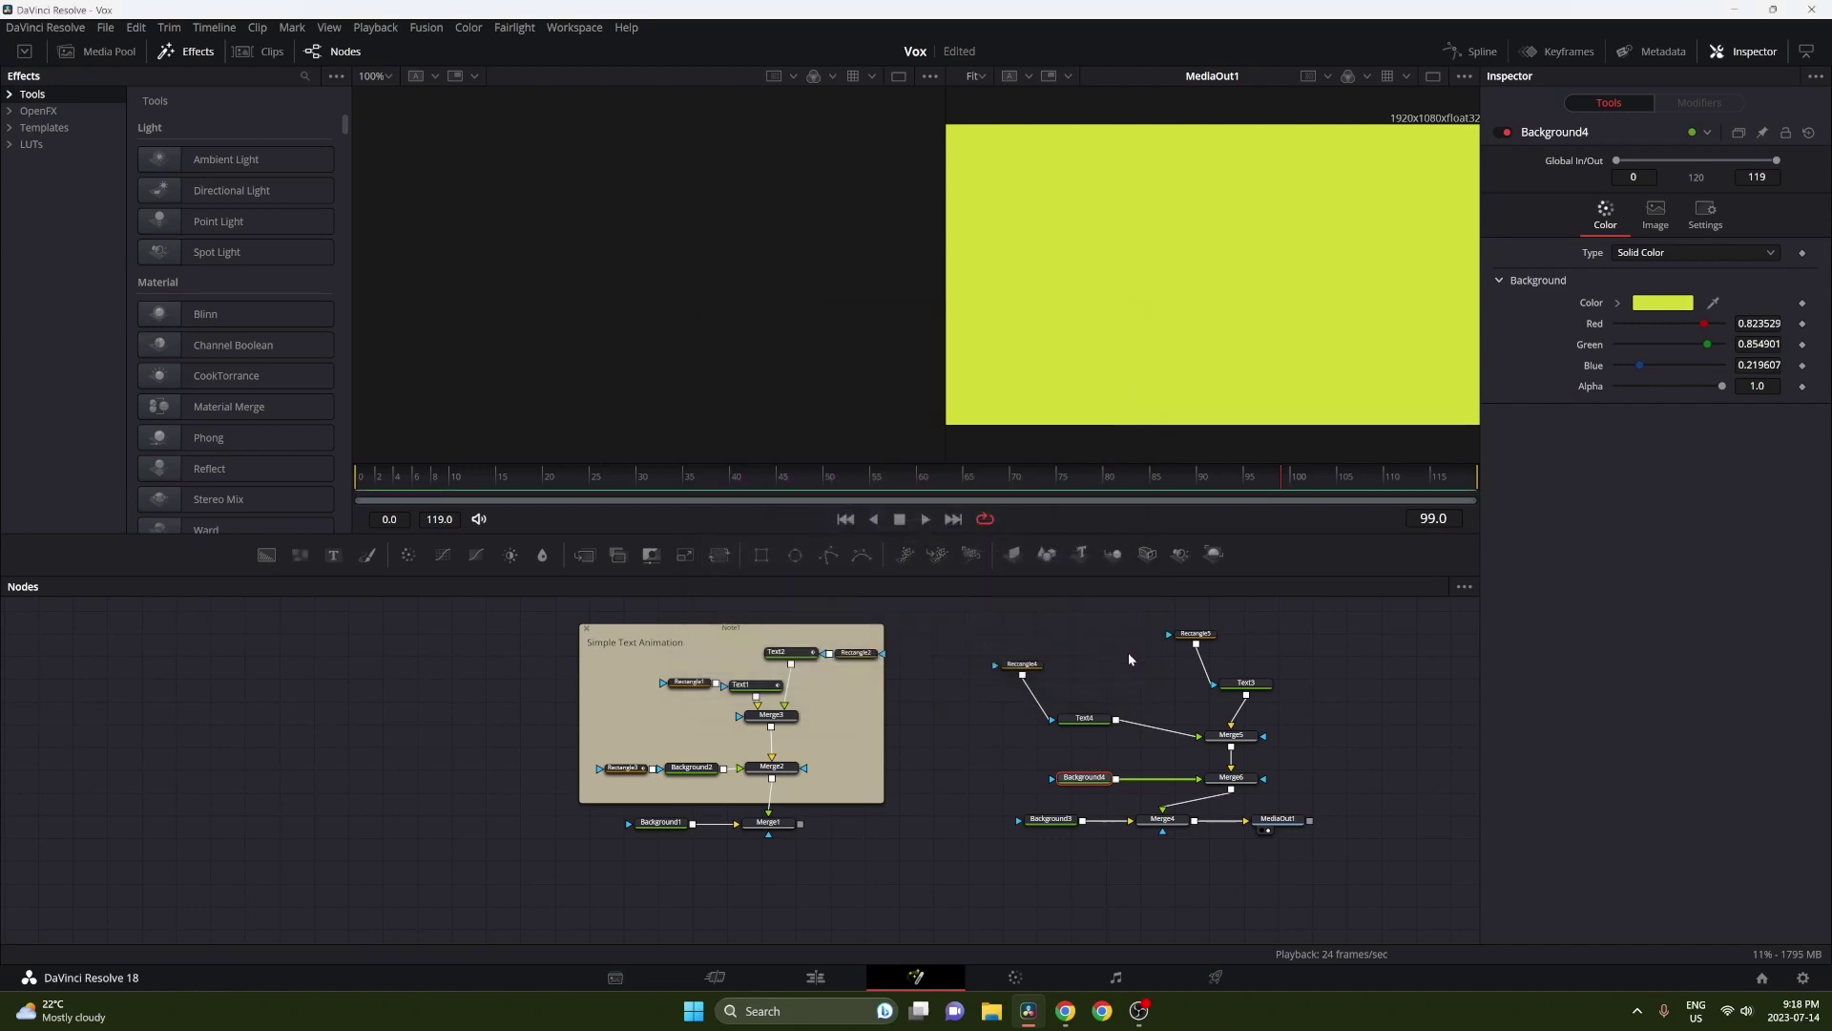
Mask the yellow layer into a 0.016-high divider between the titles, with width 0.
{"action": "left_click_drag", "start_coordinate": [763, 557], "coordinate": [1052, 778]}
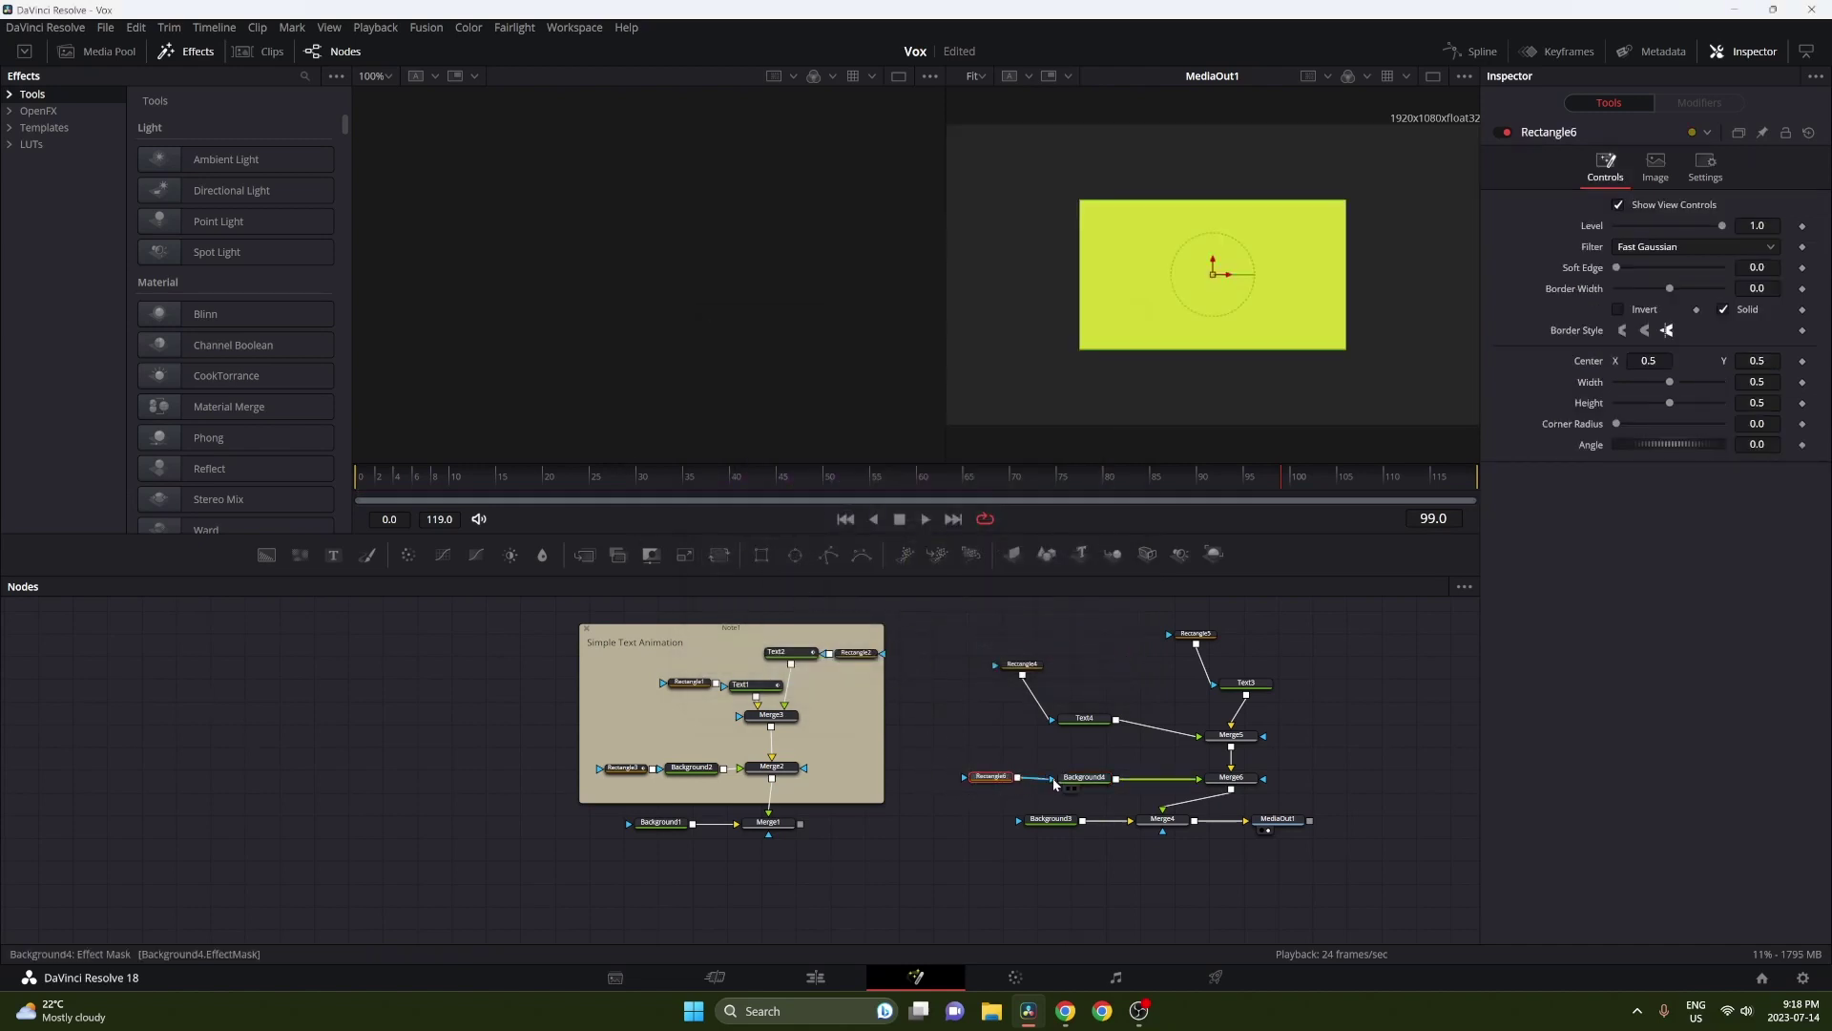
{"action": "left_click_drag", "start_coordinate": [1670, 387], "coordinate": [1619, 410]}
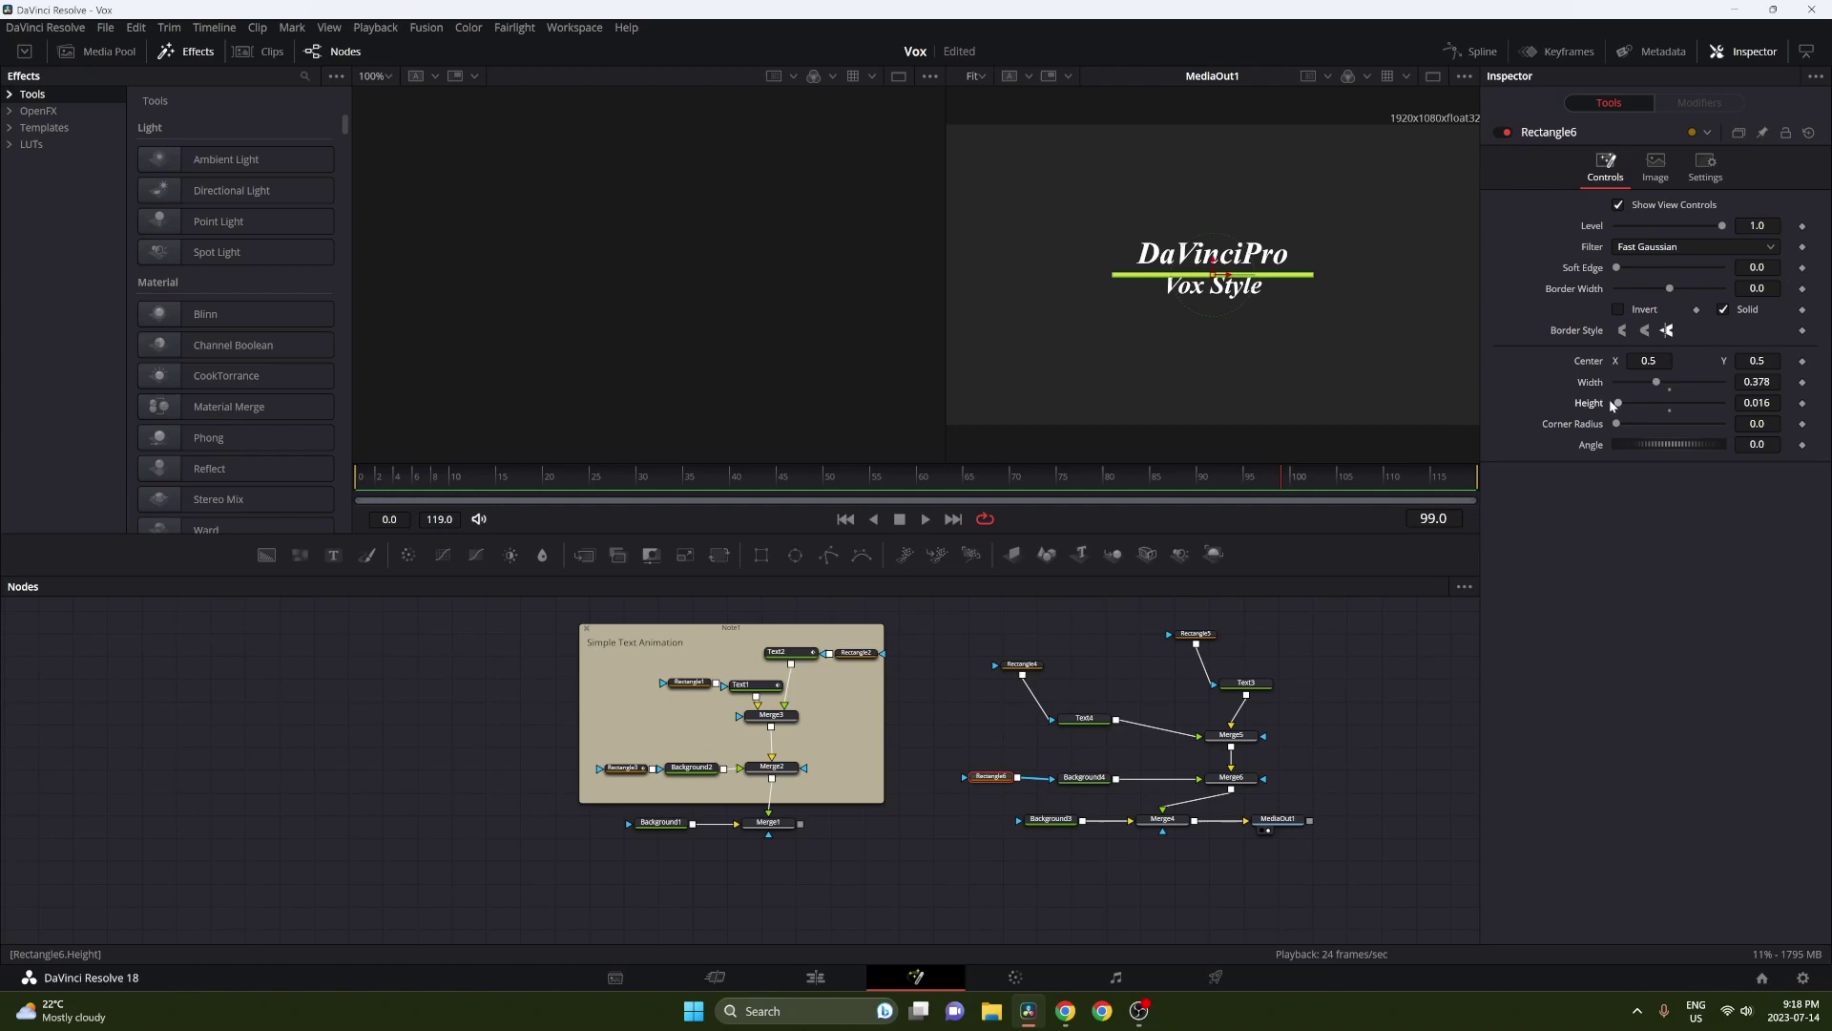
{"action": "left_click_drag", "start_coordinate": [1212, 263], "coordinate": [1213, 259]}
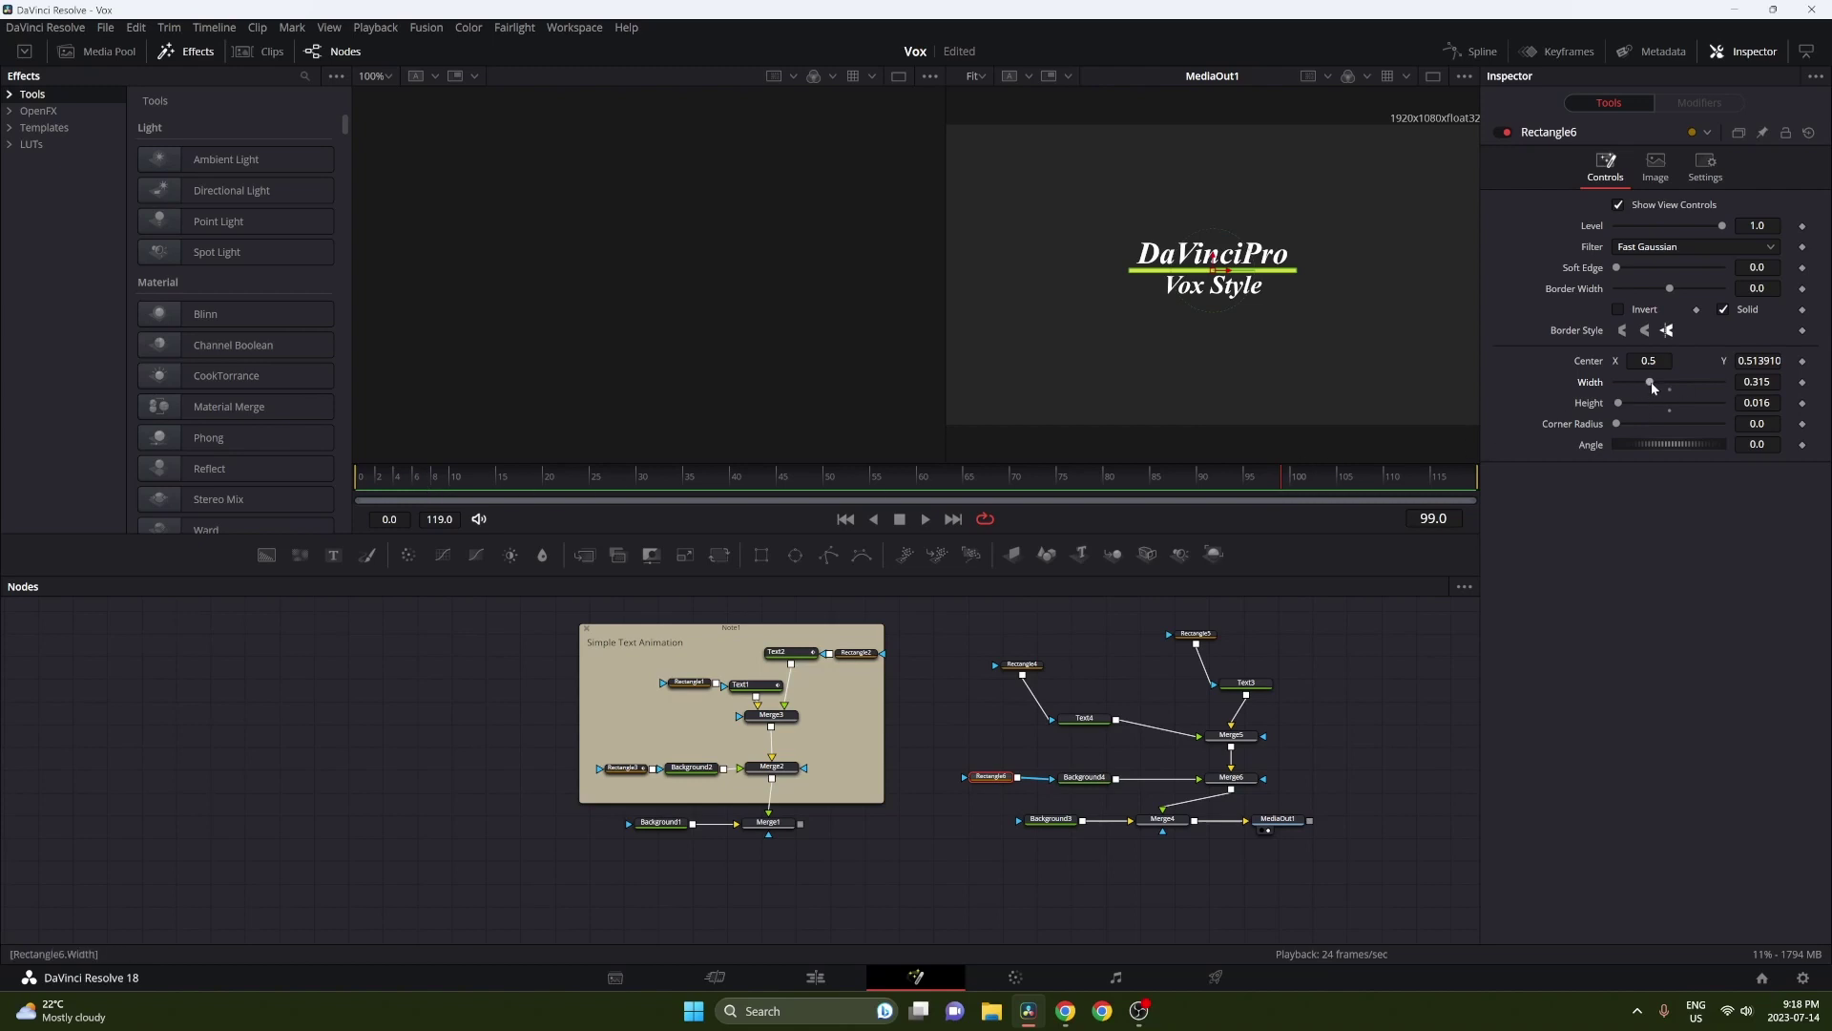
{"action": "left_click_drag", "start_coordinate": [1653, 387], "coordinate": [1616, 391]}
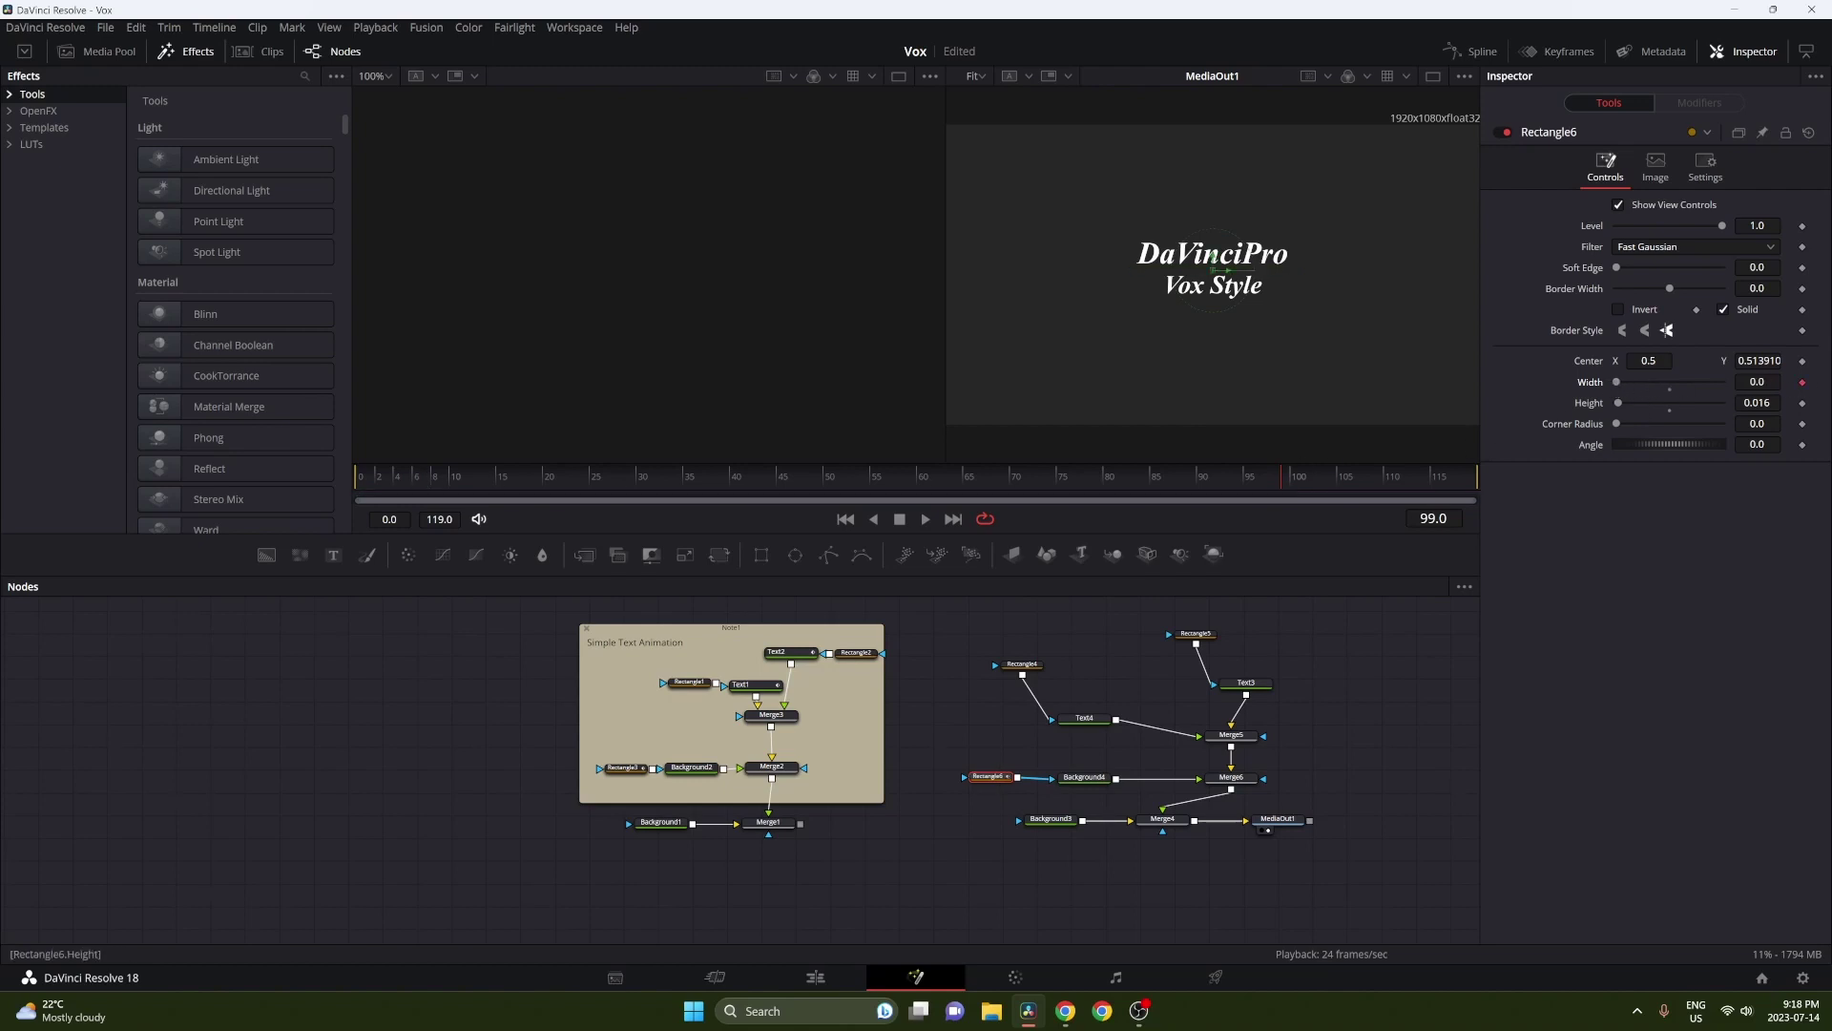
Move Vox Style up out of view behind its mask.
{"action": "mouse_move", "coordinate": [1095, 724]}
{"action": "left_click", "coordinate": [1088, 721]}
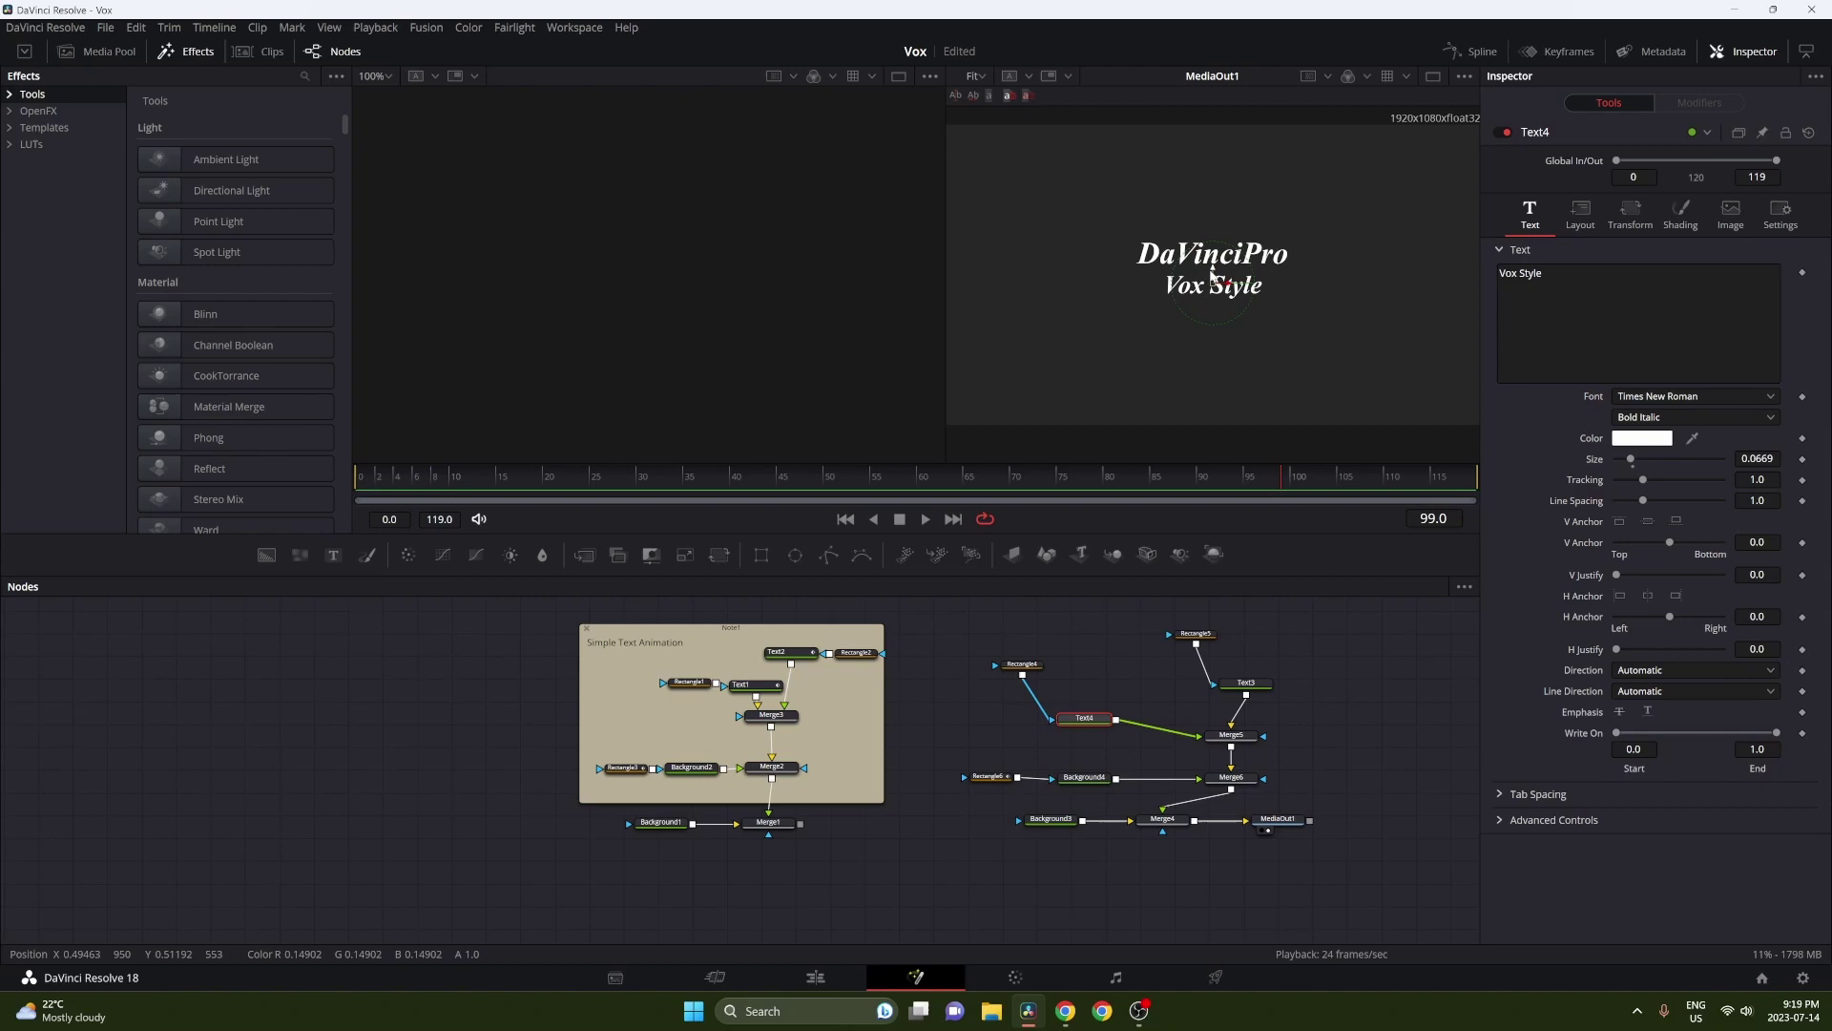
{"action": "left_click_drag", "start_coordinate": [1211, 275], "coordinate": [1213, 240]}
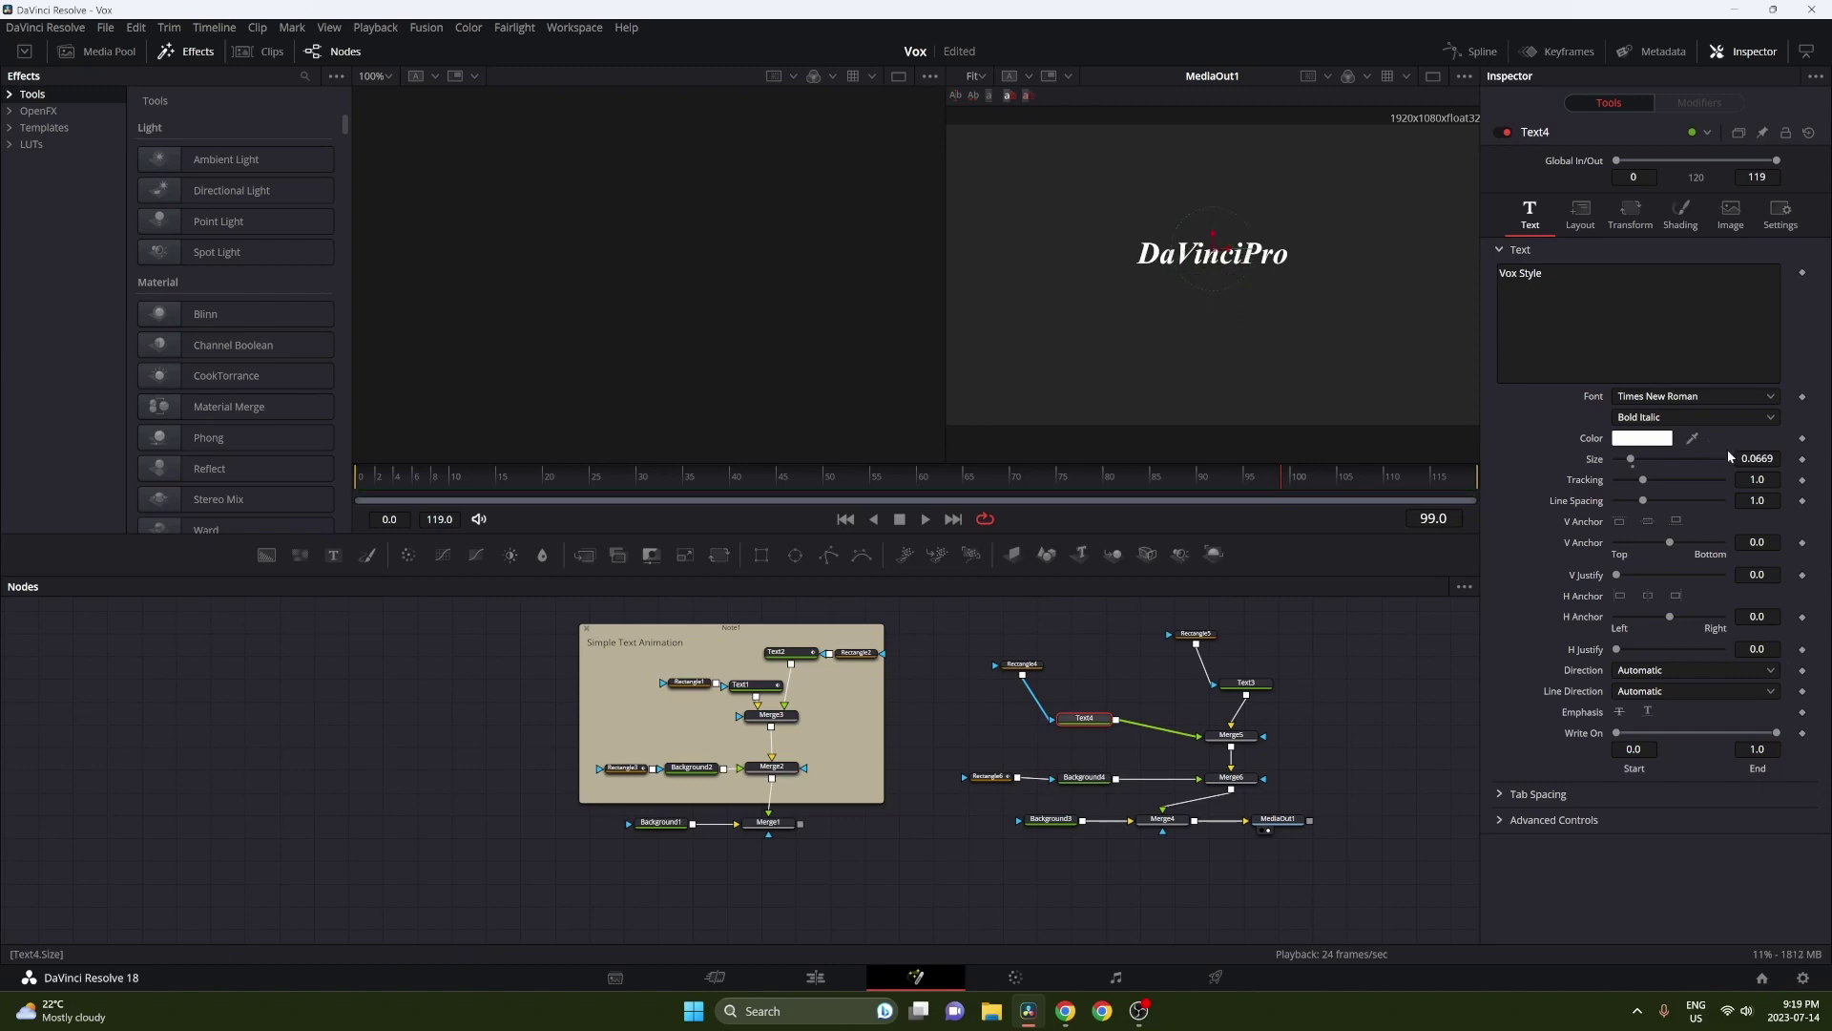
{"action": "left_click", "coordinate": [1580, 214]}
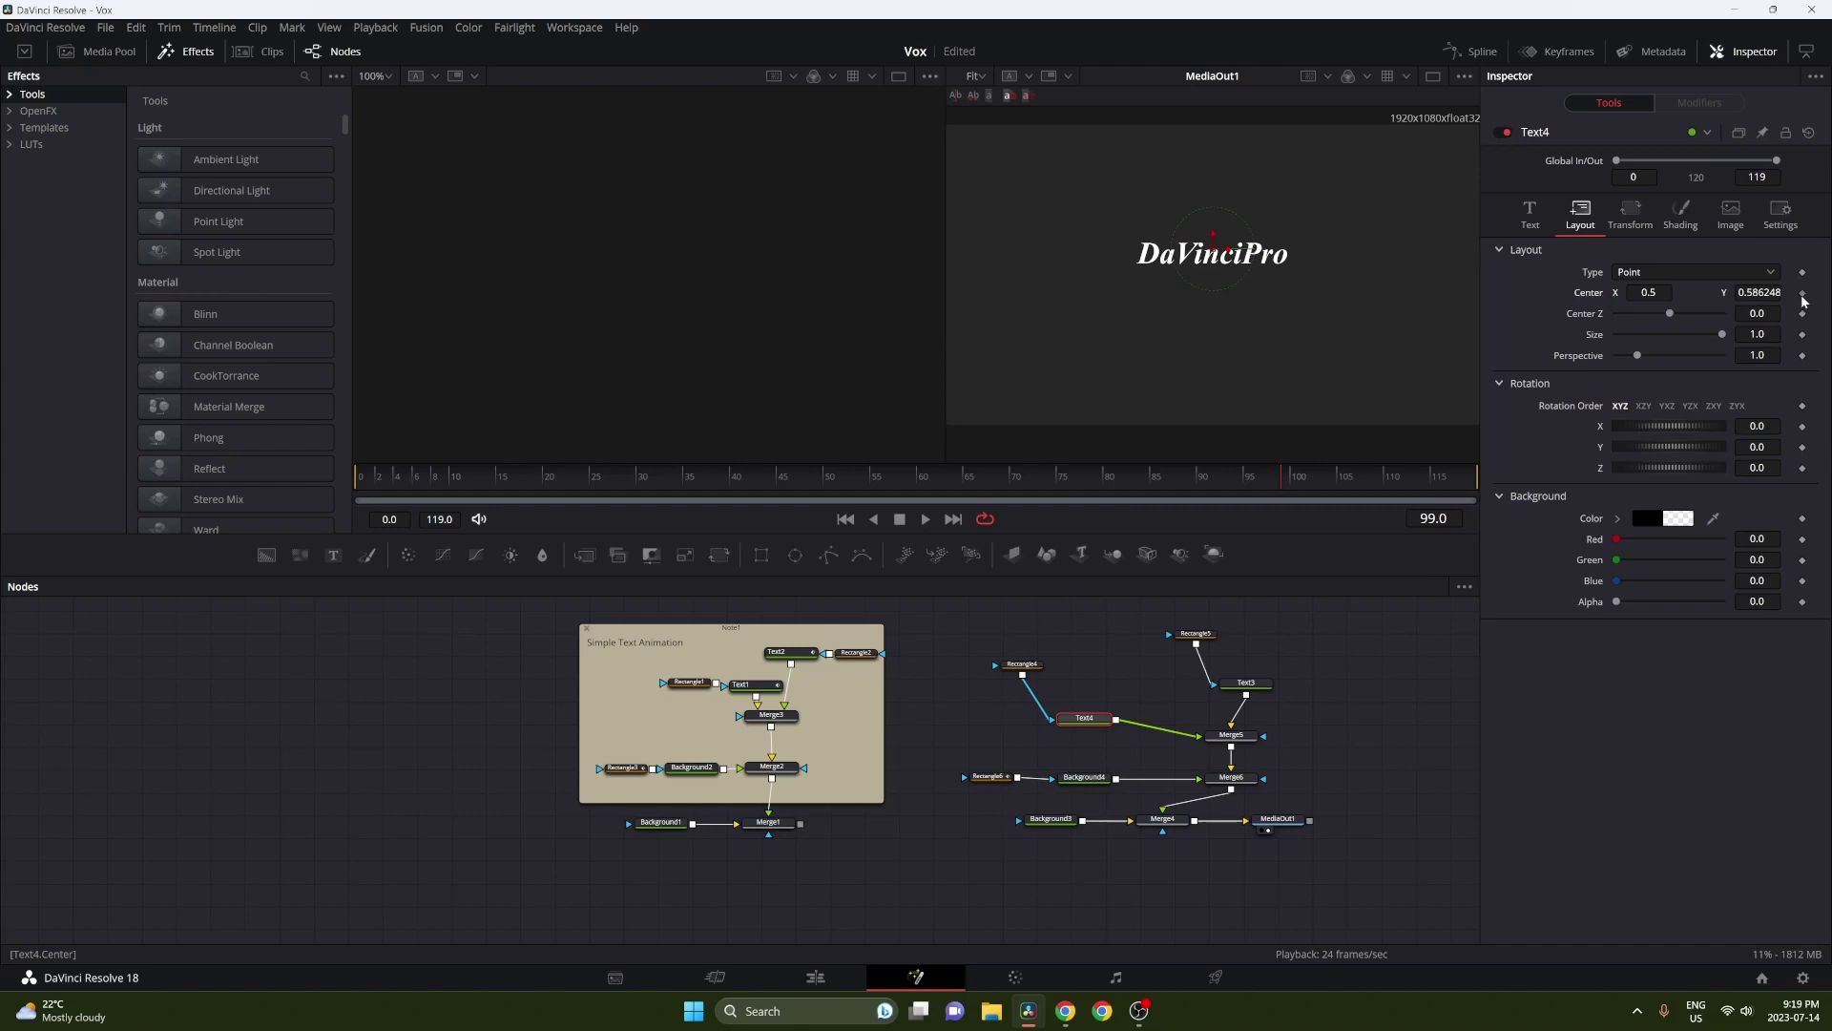
Hide DaVinciPro below its mask, keyframe Center Y at 0.430445, and route Merge1 to MediaOut1.
{"action": "left_click", "coordinate": [1237, 684]}
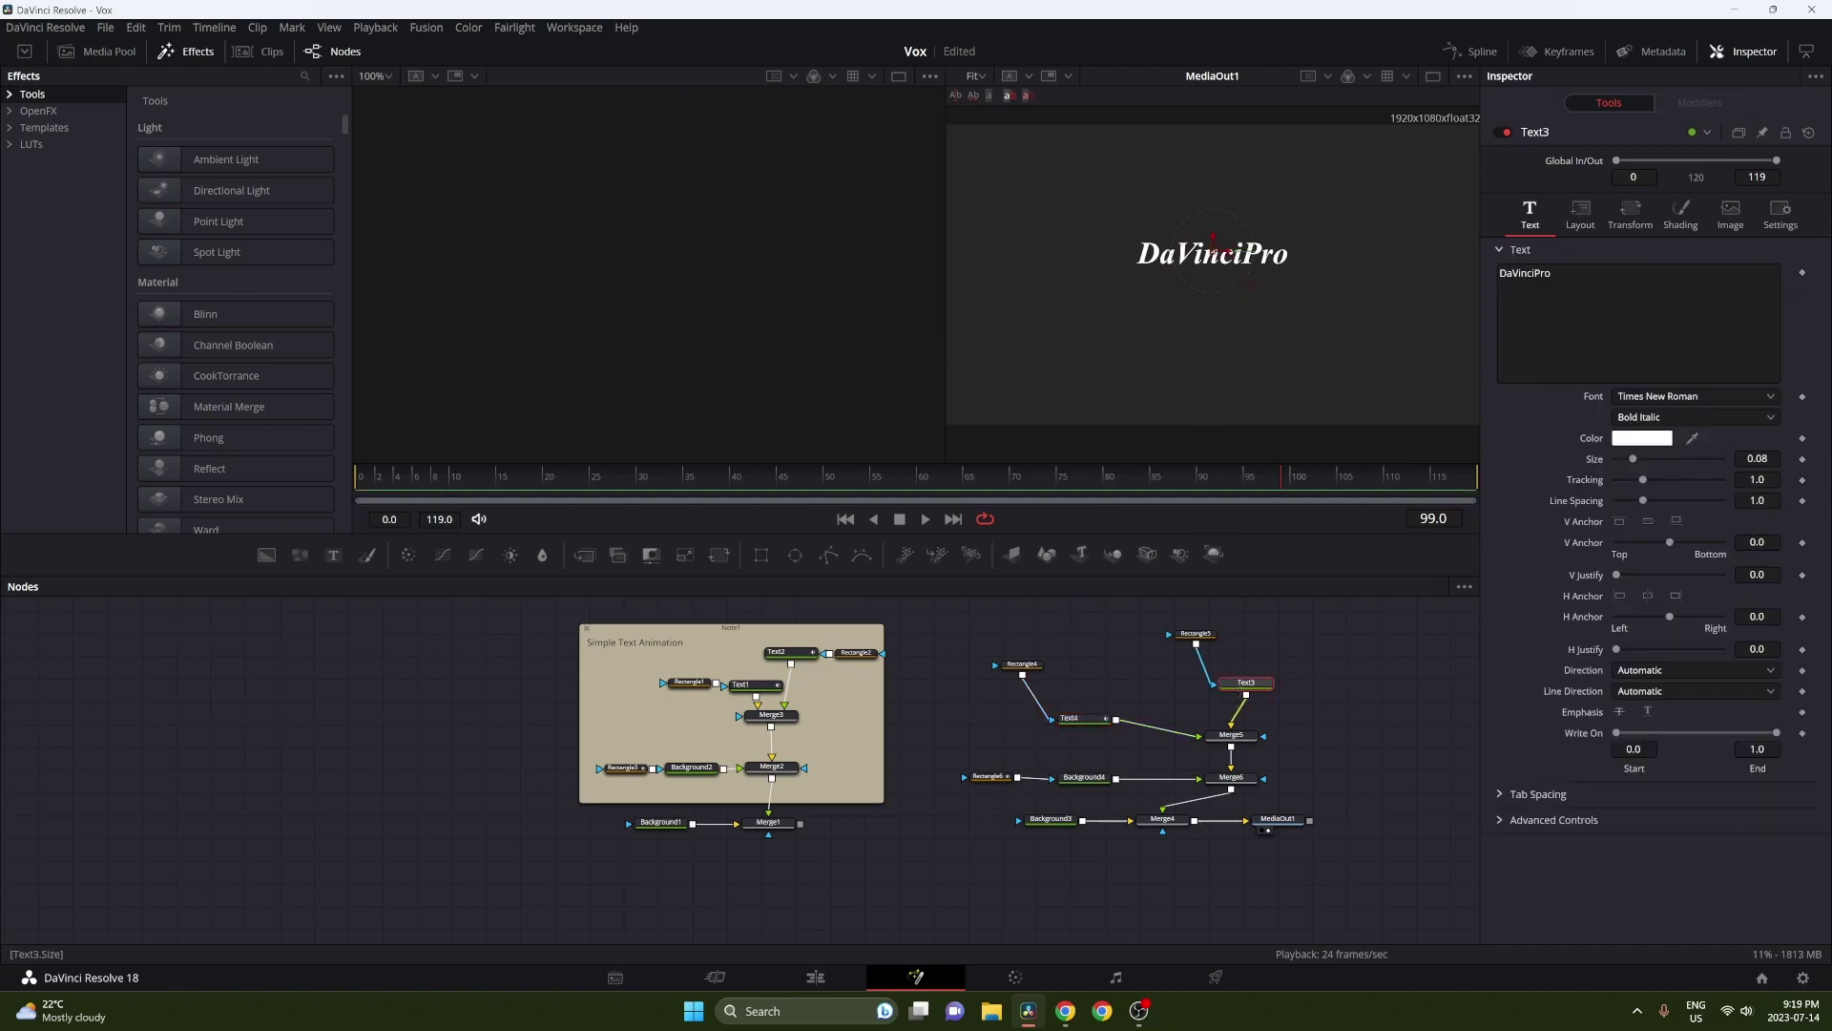
{"action": "left_click", "coordinate": [1580, 215]}
{"action": "left_click_drag", "start_coordinate": [1213, 238], "coordinate": [1213, 285]}
{"action": "left_click", "coordinate": [1803, 293]}
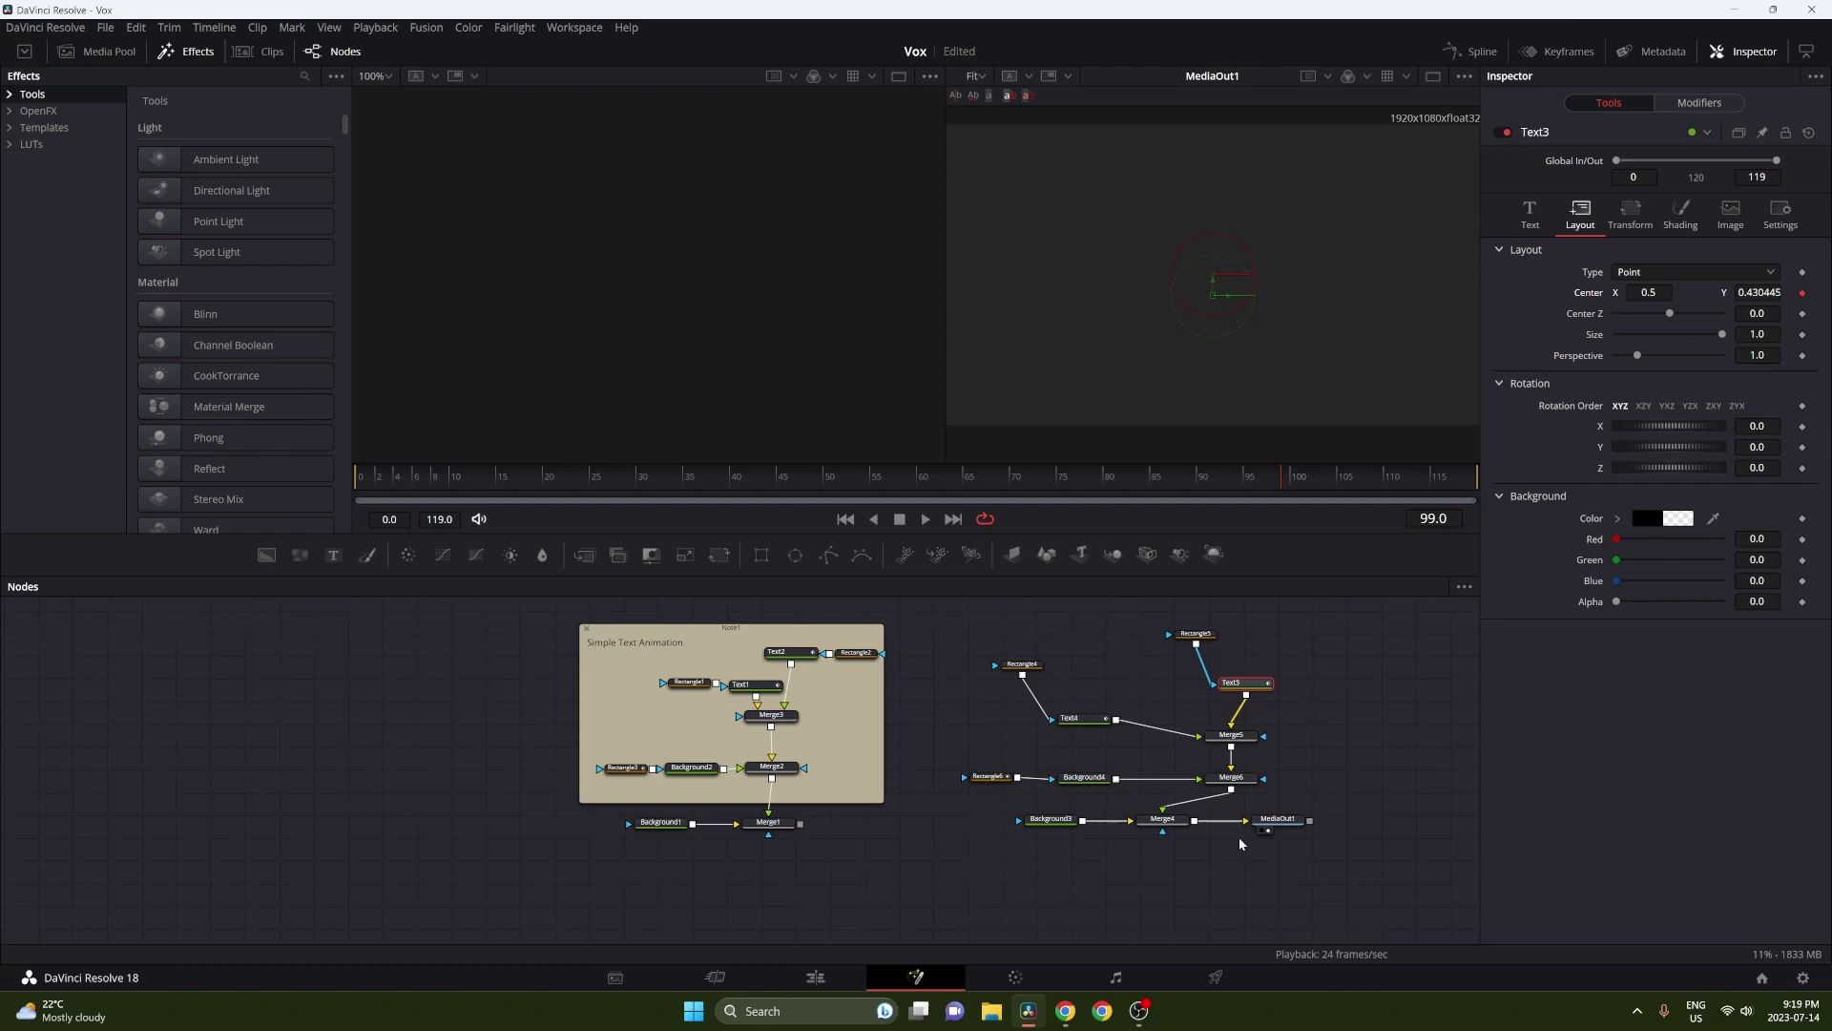
{"action": "left_click_drag", "start_coordinate": [1245, 820], "coordinate": [854, 822]}
Play the reference animation, then reconnect MediaOut1 to the Vox title composite's final merge.
{"action": "key", "text": "space"}
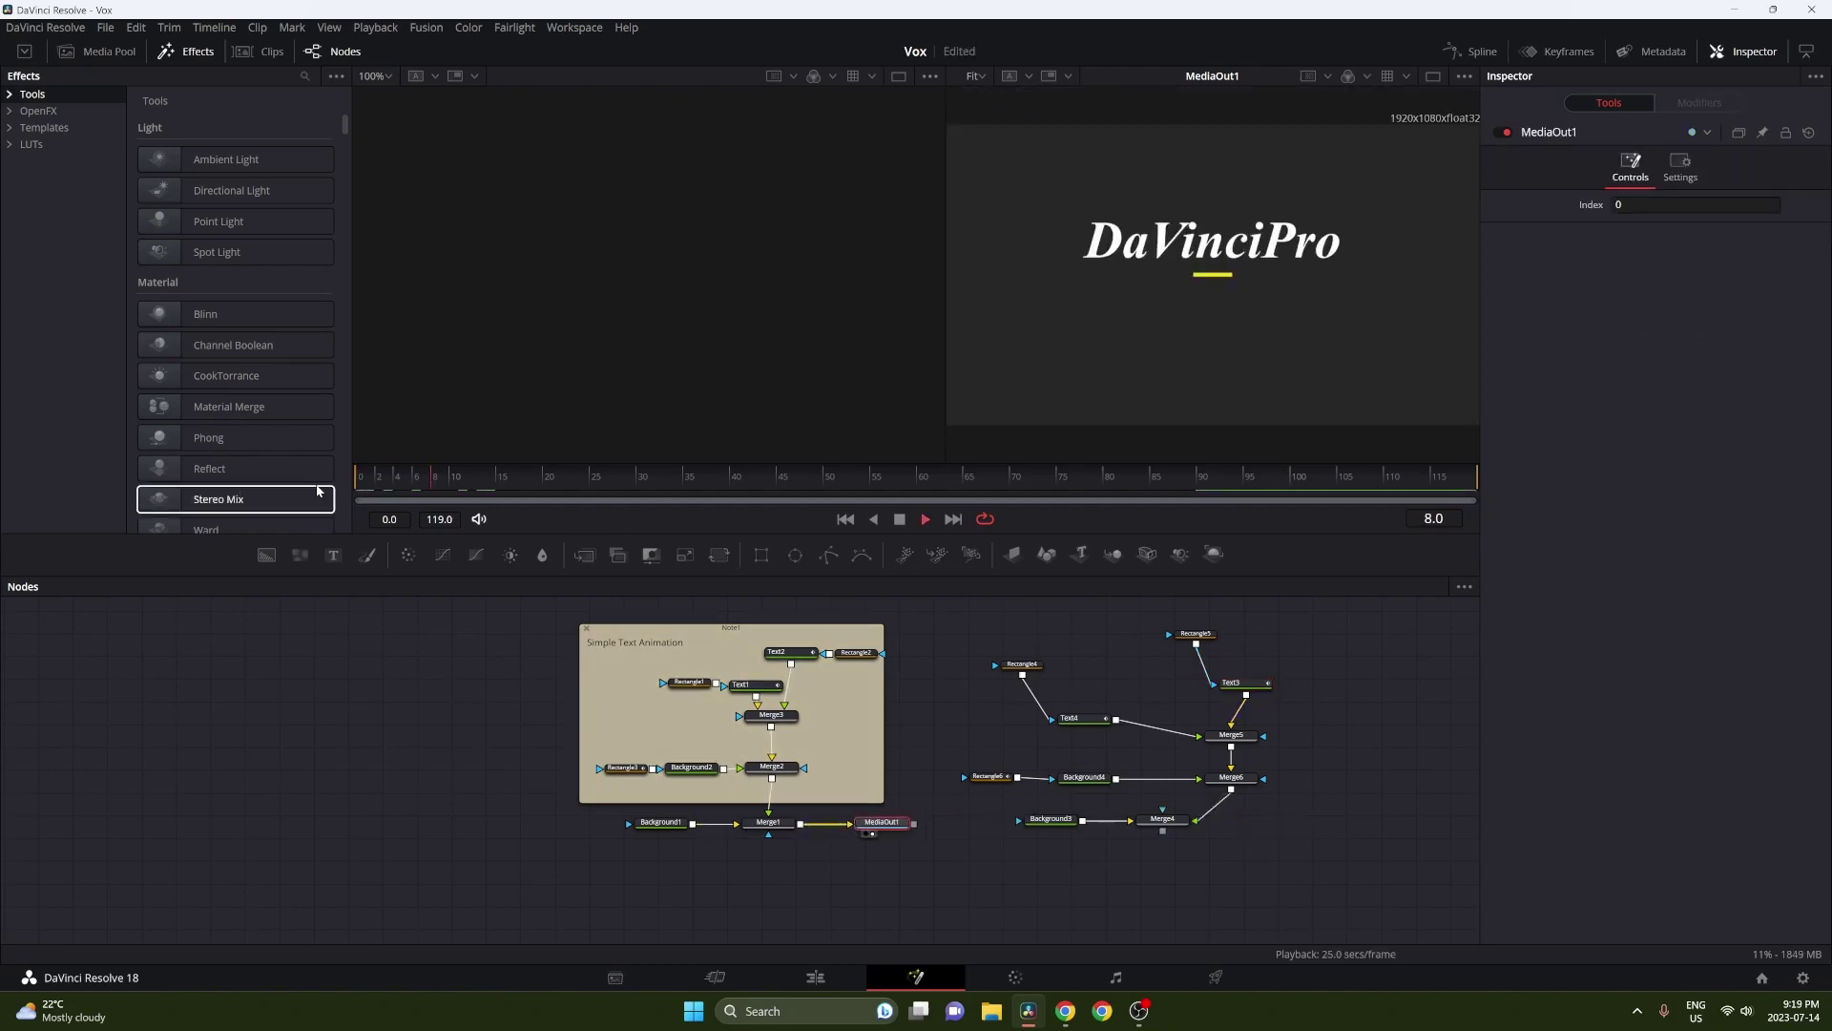
{"action": "key", "text": "space"}
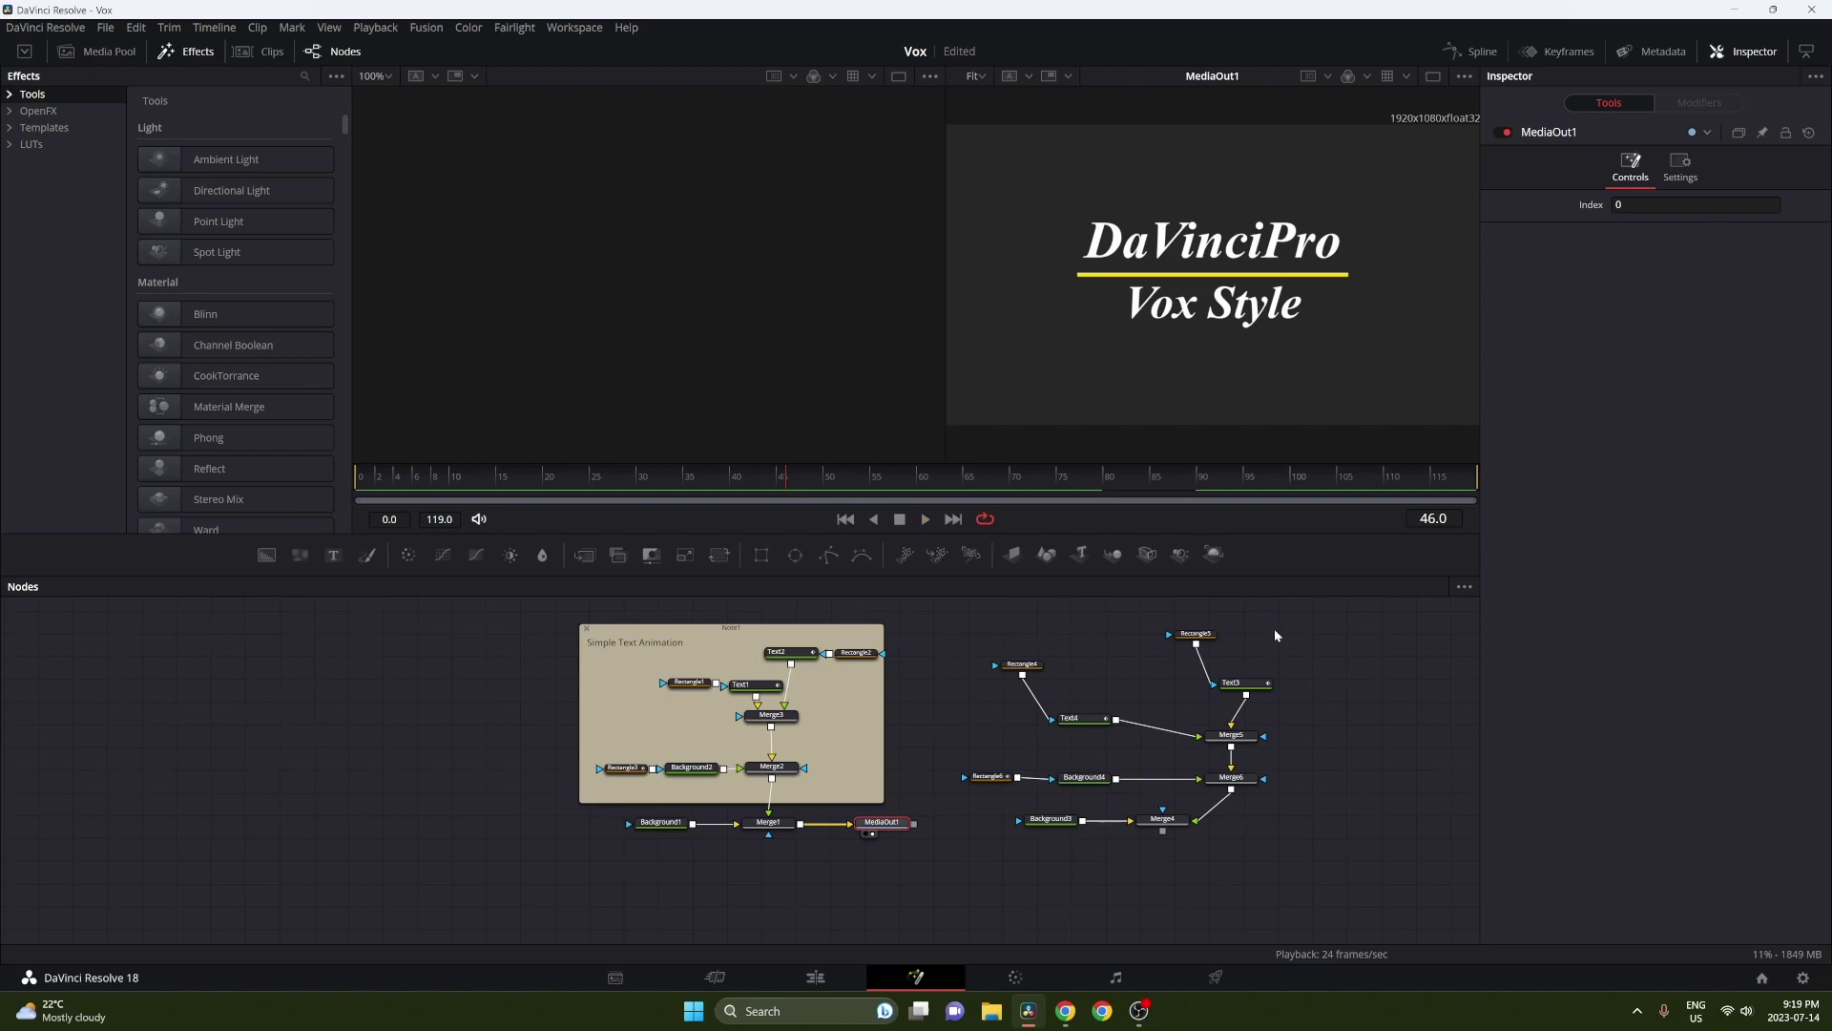
{"action": "left_click_drag", "start_coordinate": [854, 823], "coordinate": [1307, 821]}
{"action": "left_click_drag", "start_coordinate": [1164, 829], "coordinate": [1282, 822]}
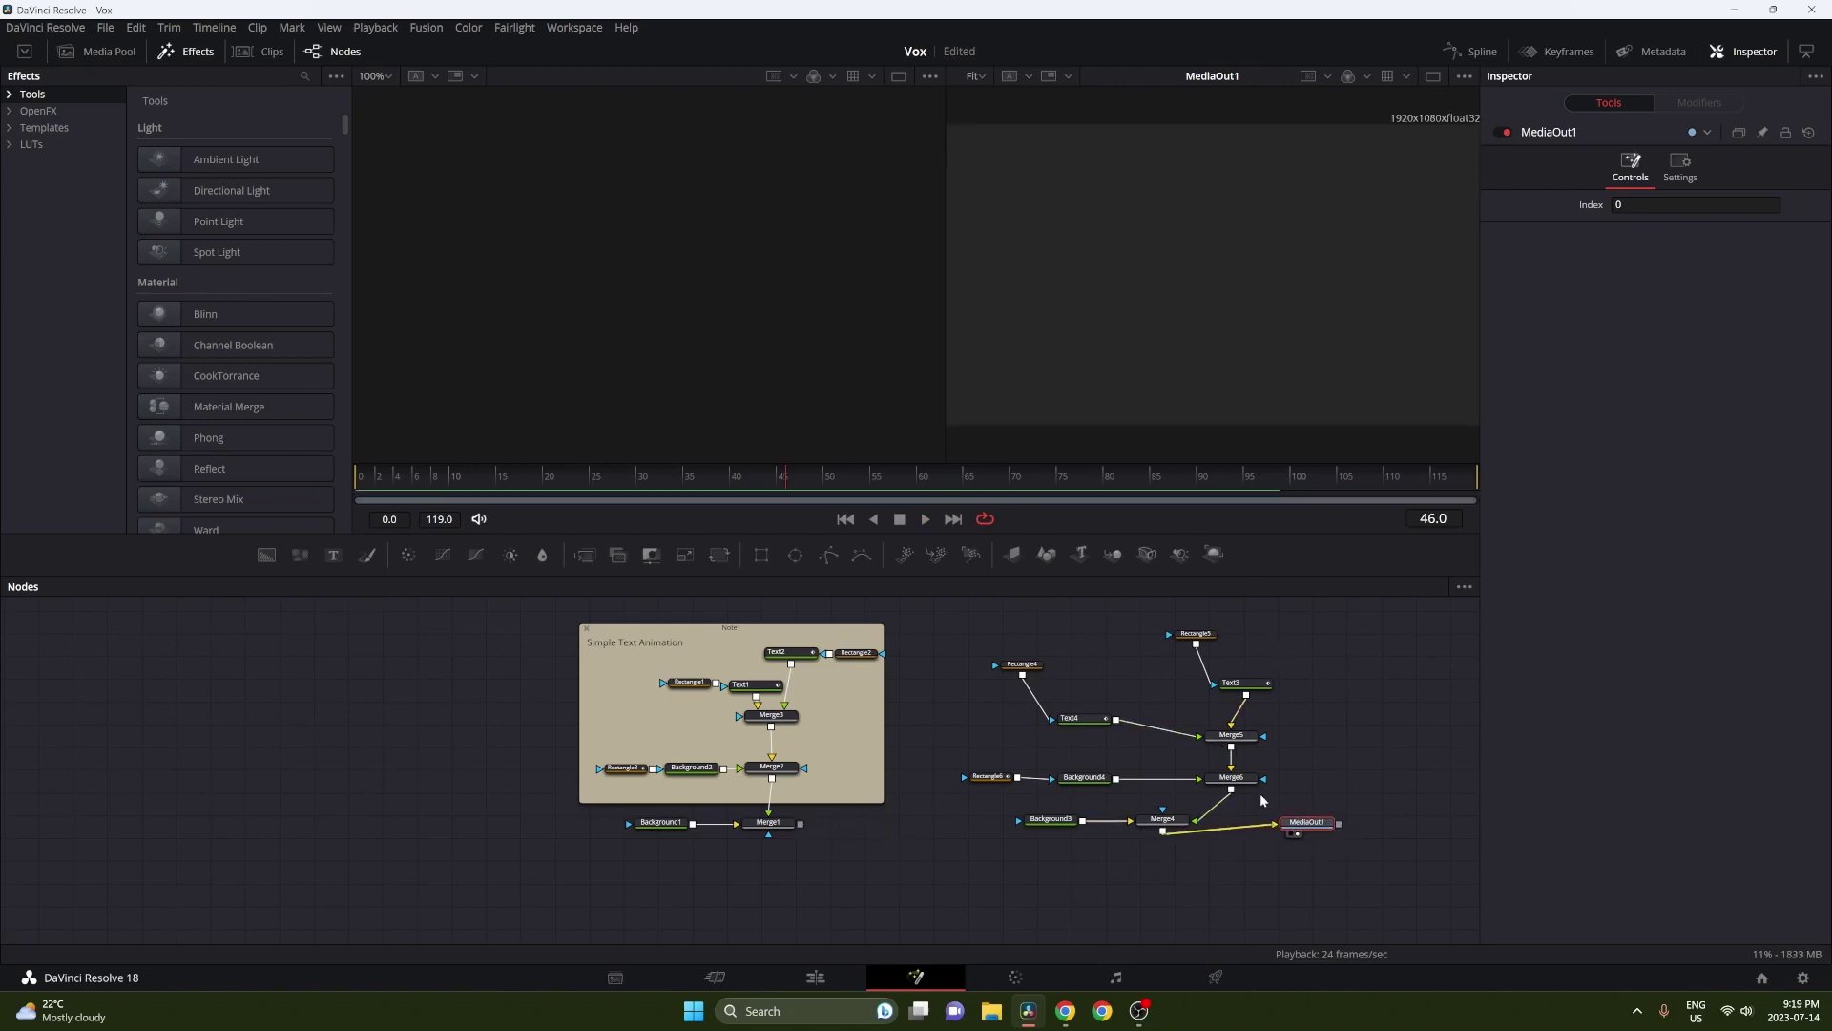
{"action": "left_click", "coordinate": [1260, 685]}
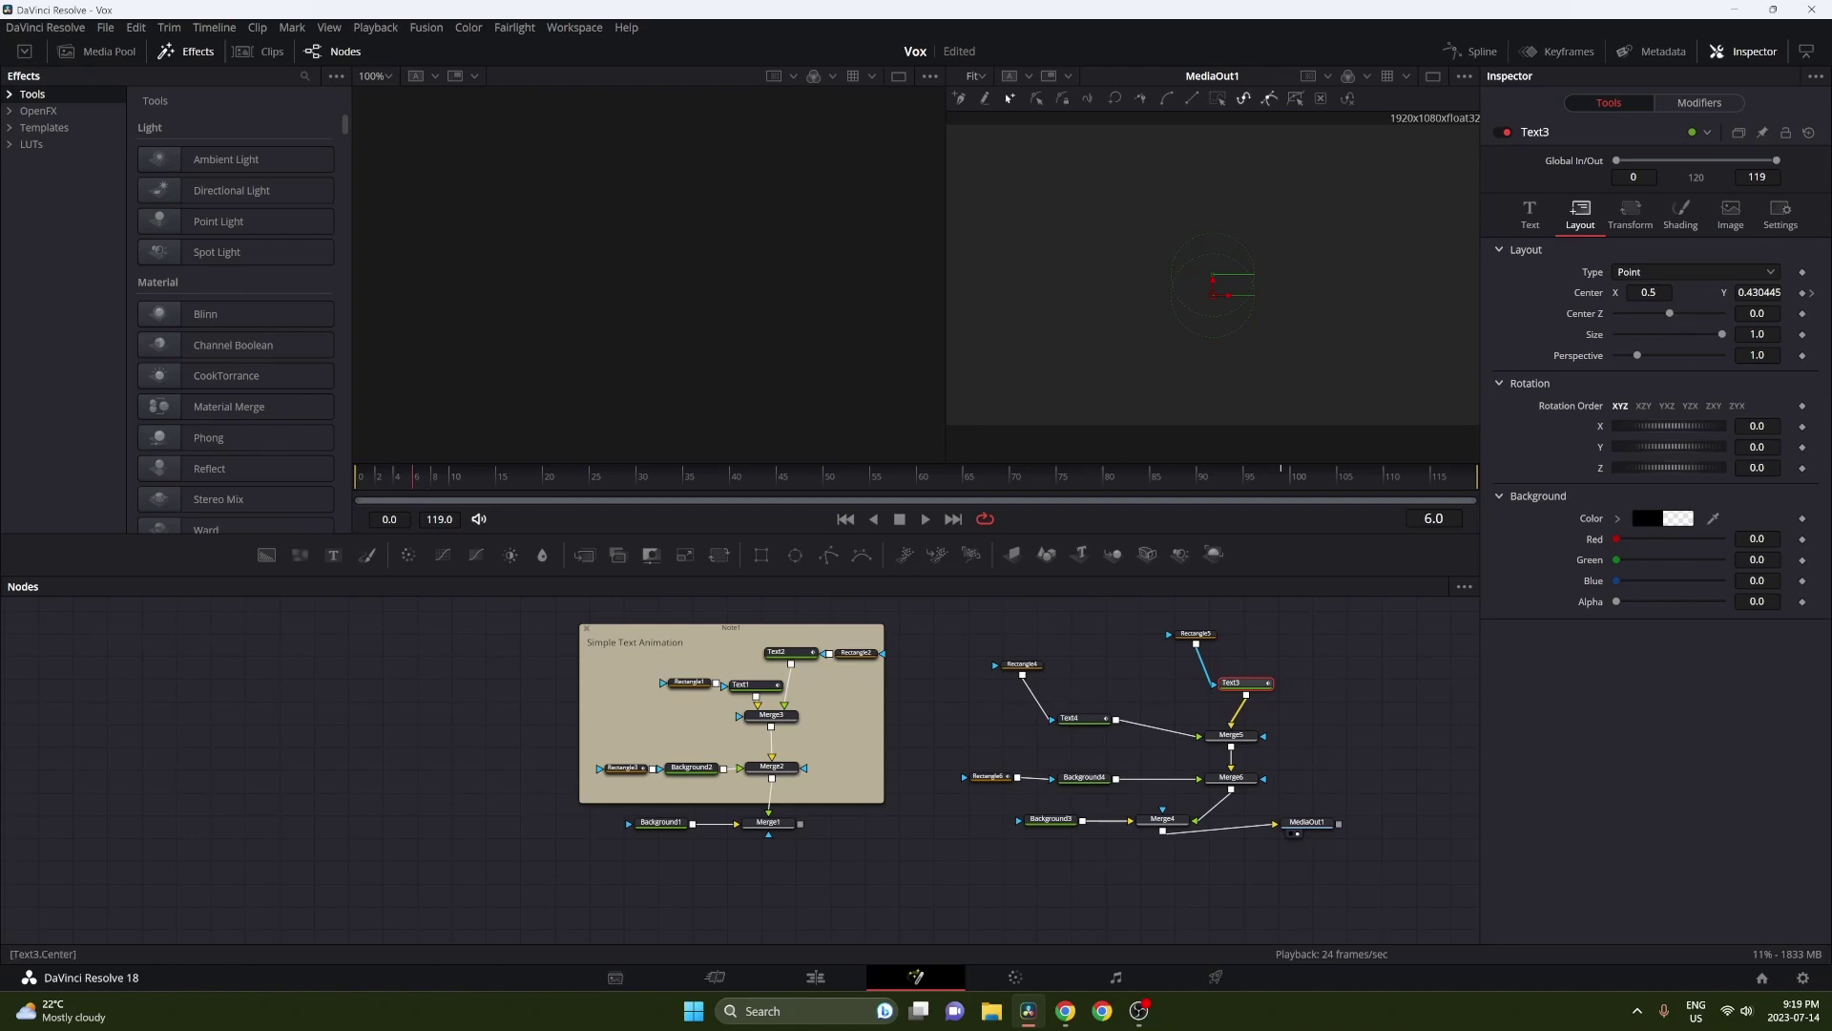
Keyframe DaVinciPro sliding up into view and place Vox Style just below it.
{"action": "left_click_drag", "start_coordinate": [1759, 292], "coordinate": [1784, 291]}
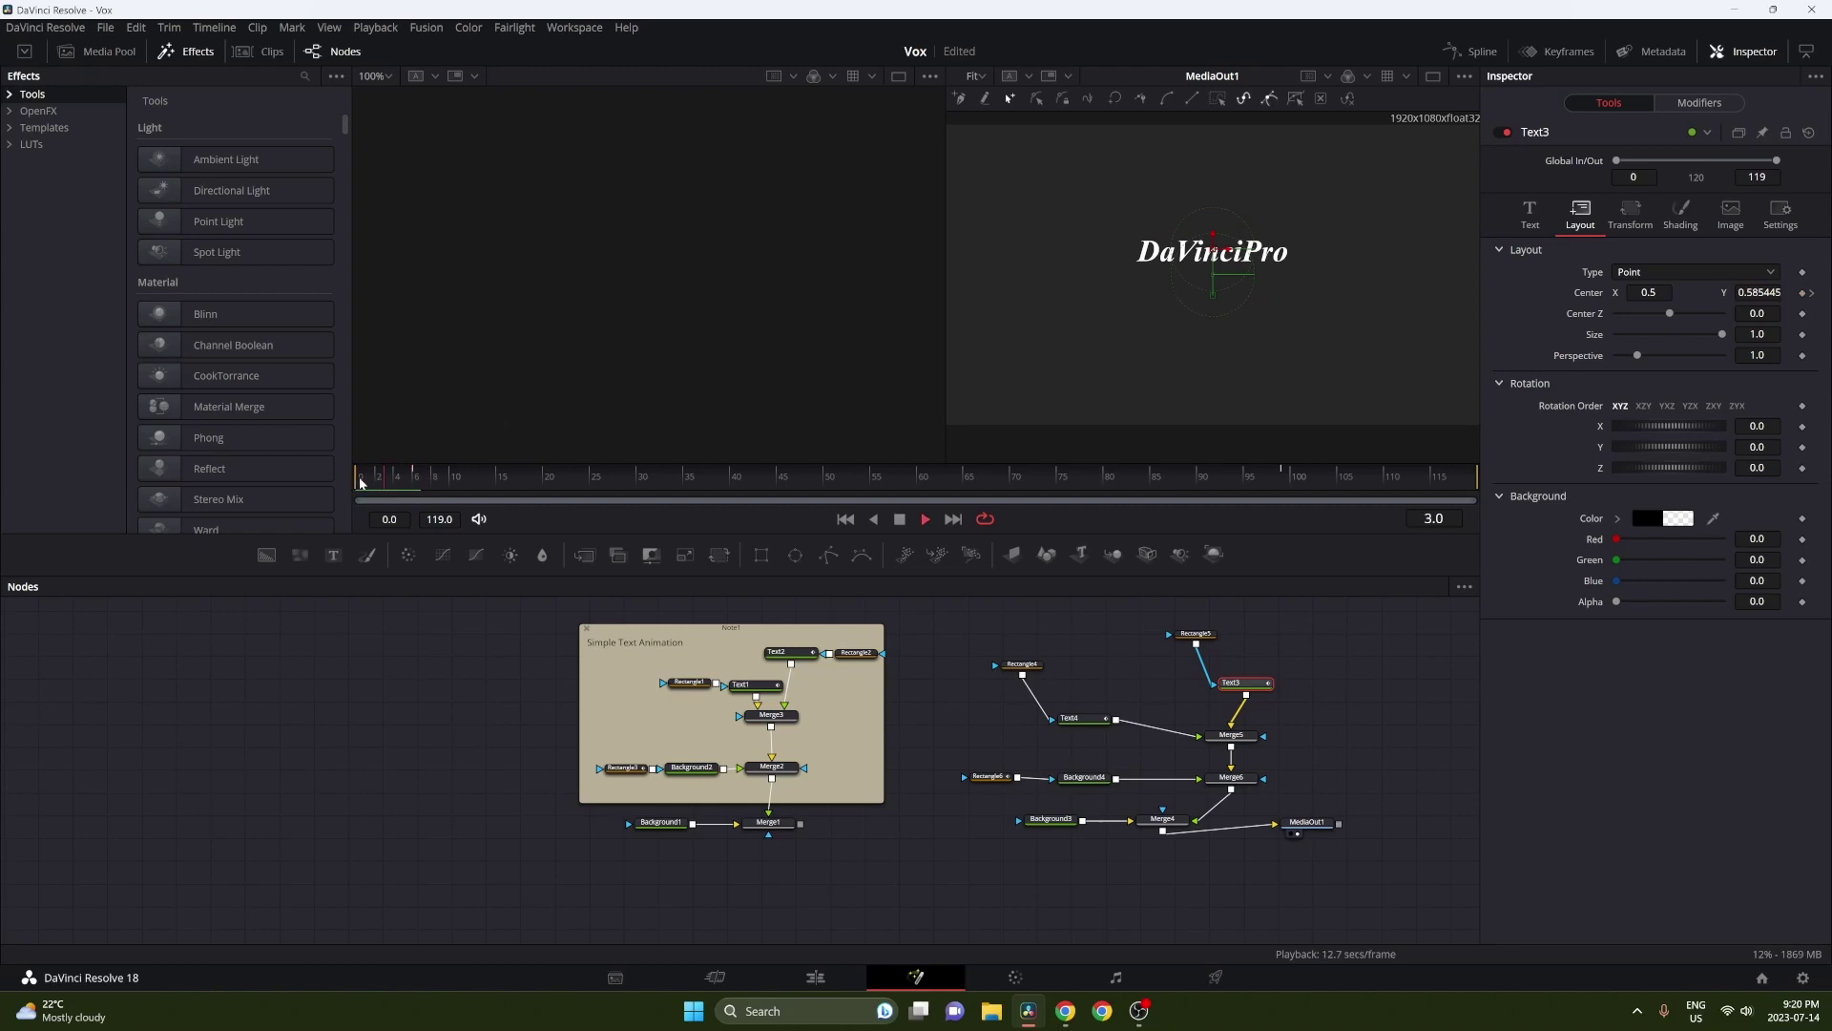
{"action": "key", "text": "space"}
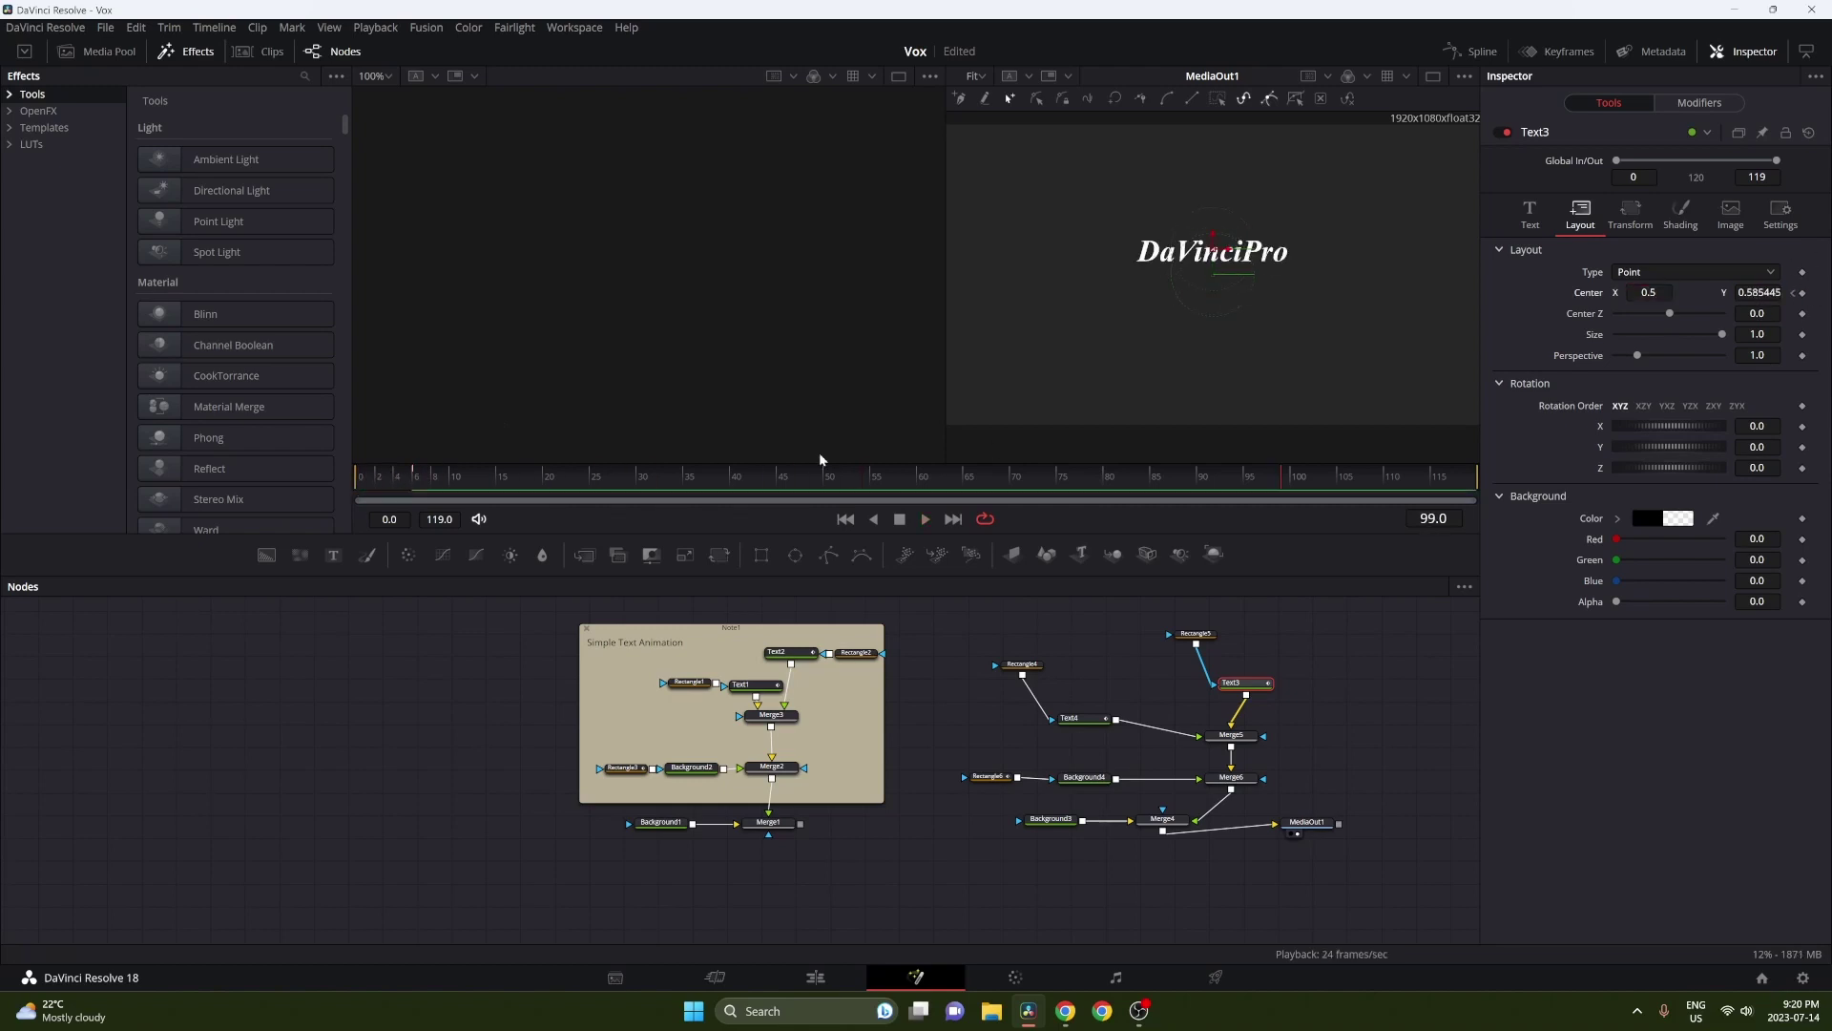
{"action": "left_click", "coordinate": [1795, 295]}
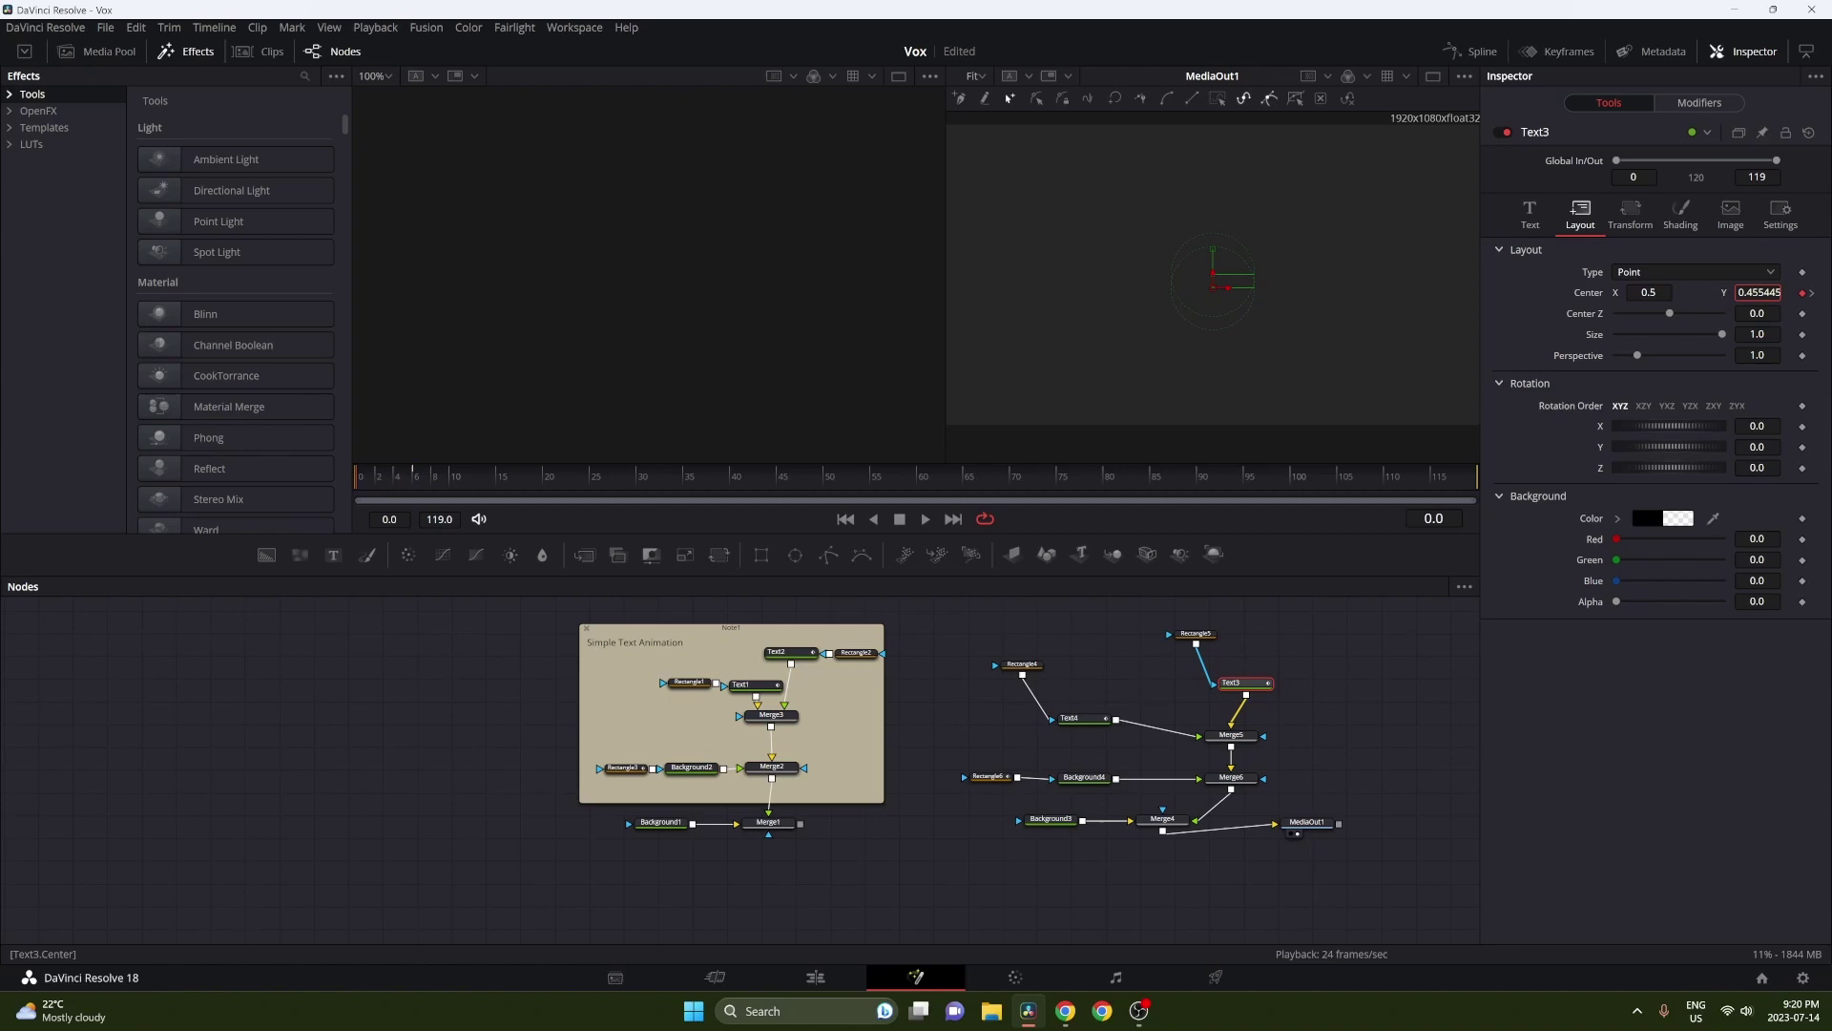
{"action": "left_click", "coordinate": [1073, 718]}
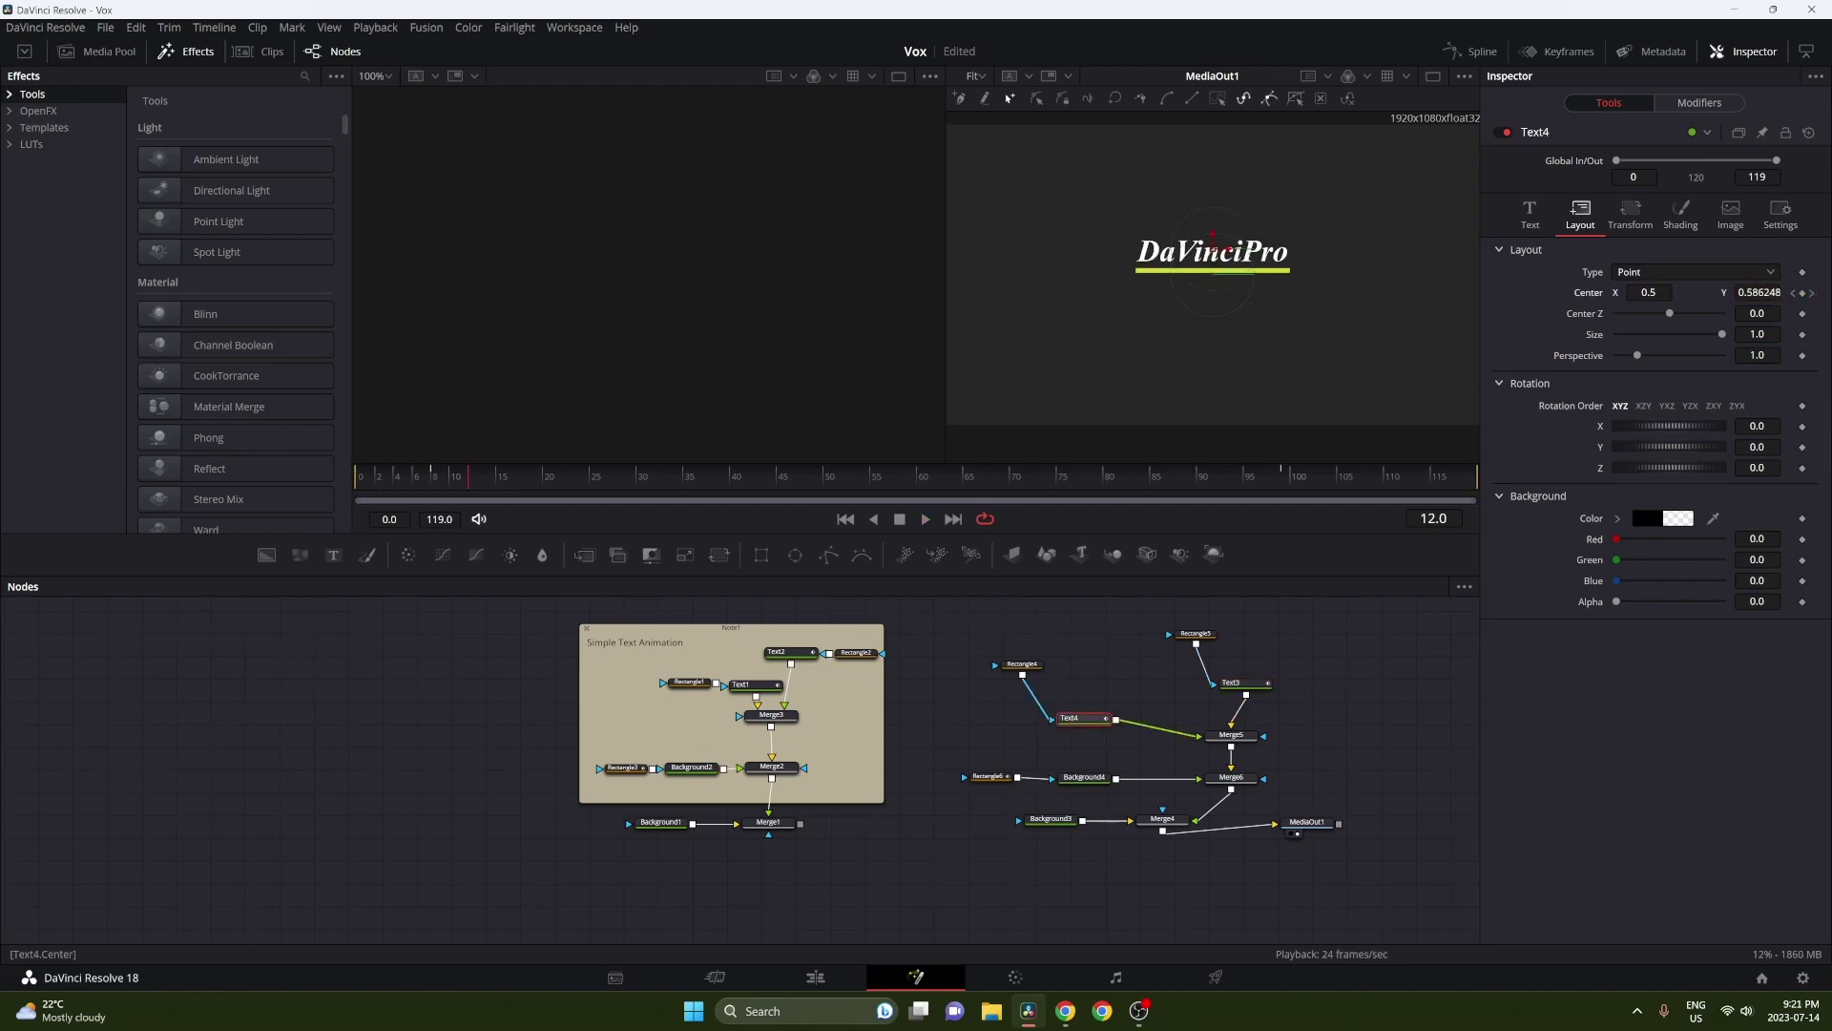
{"action": "left_click_drag", "start_coordinate": [1213, 229], "coordinate": [1212, 275]}
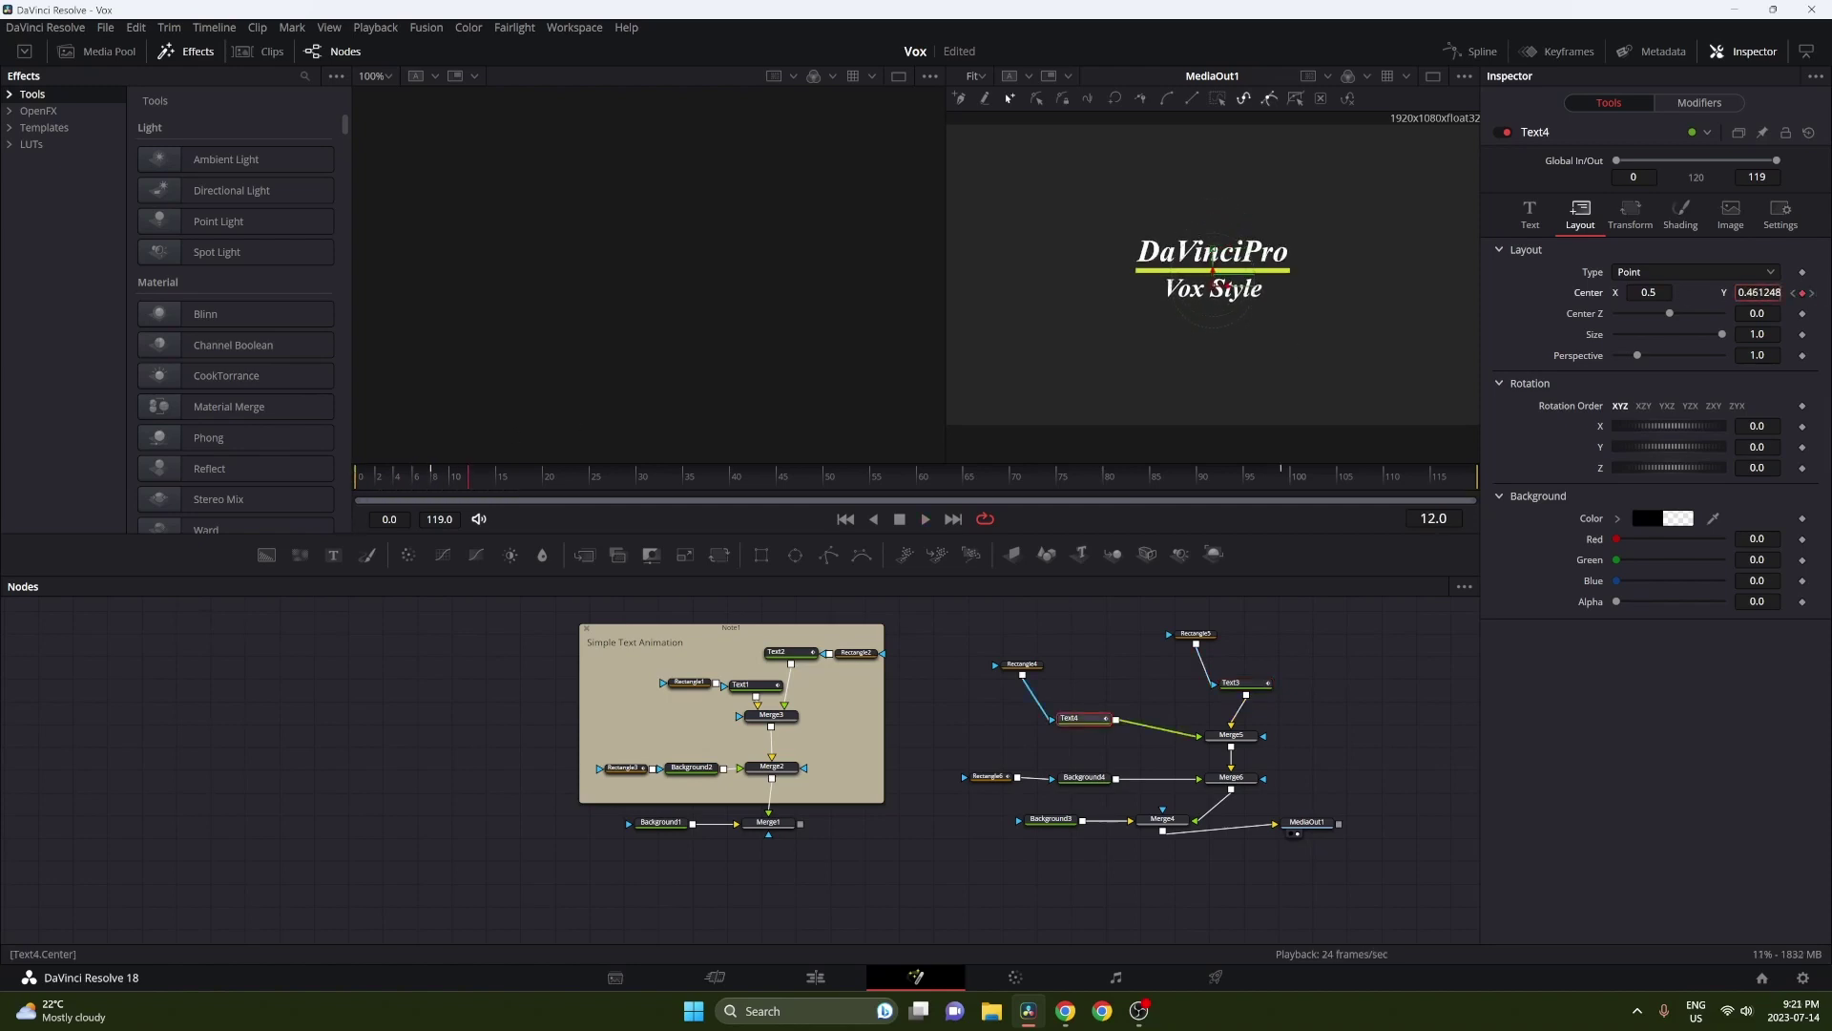
Key the underline bar's width to 0.299 at frame 99 and play the intro.
{"action": "left_click_drag", "start_coordinate": [477, 477], "coordinate": [539, 477]}
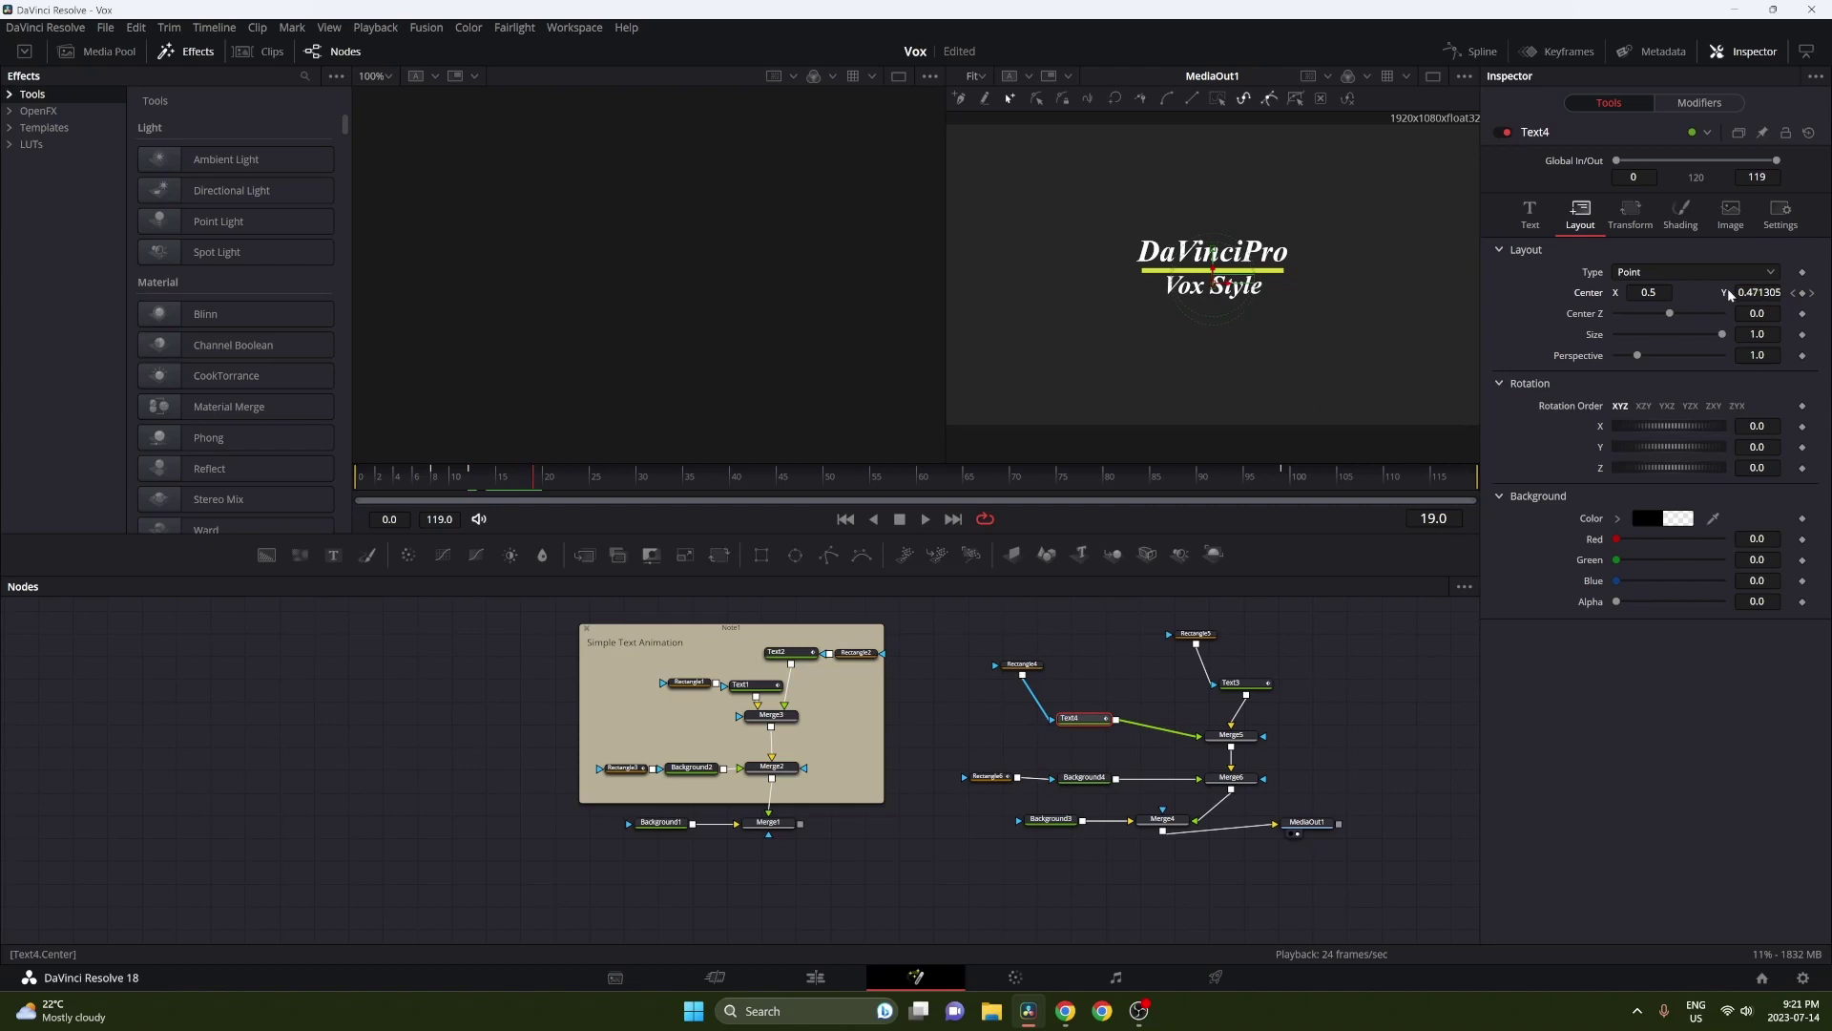
{"action": "left_click", "coordinate": [1813, 297]}
{"action": "left_click", "coordinate": [989, 778]}
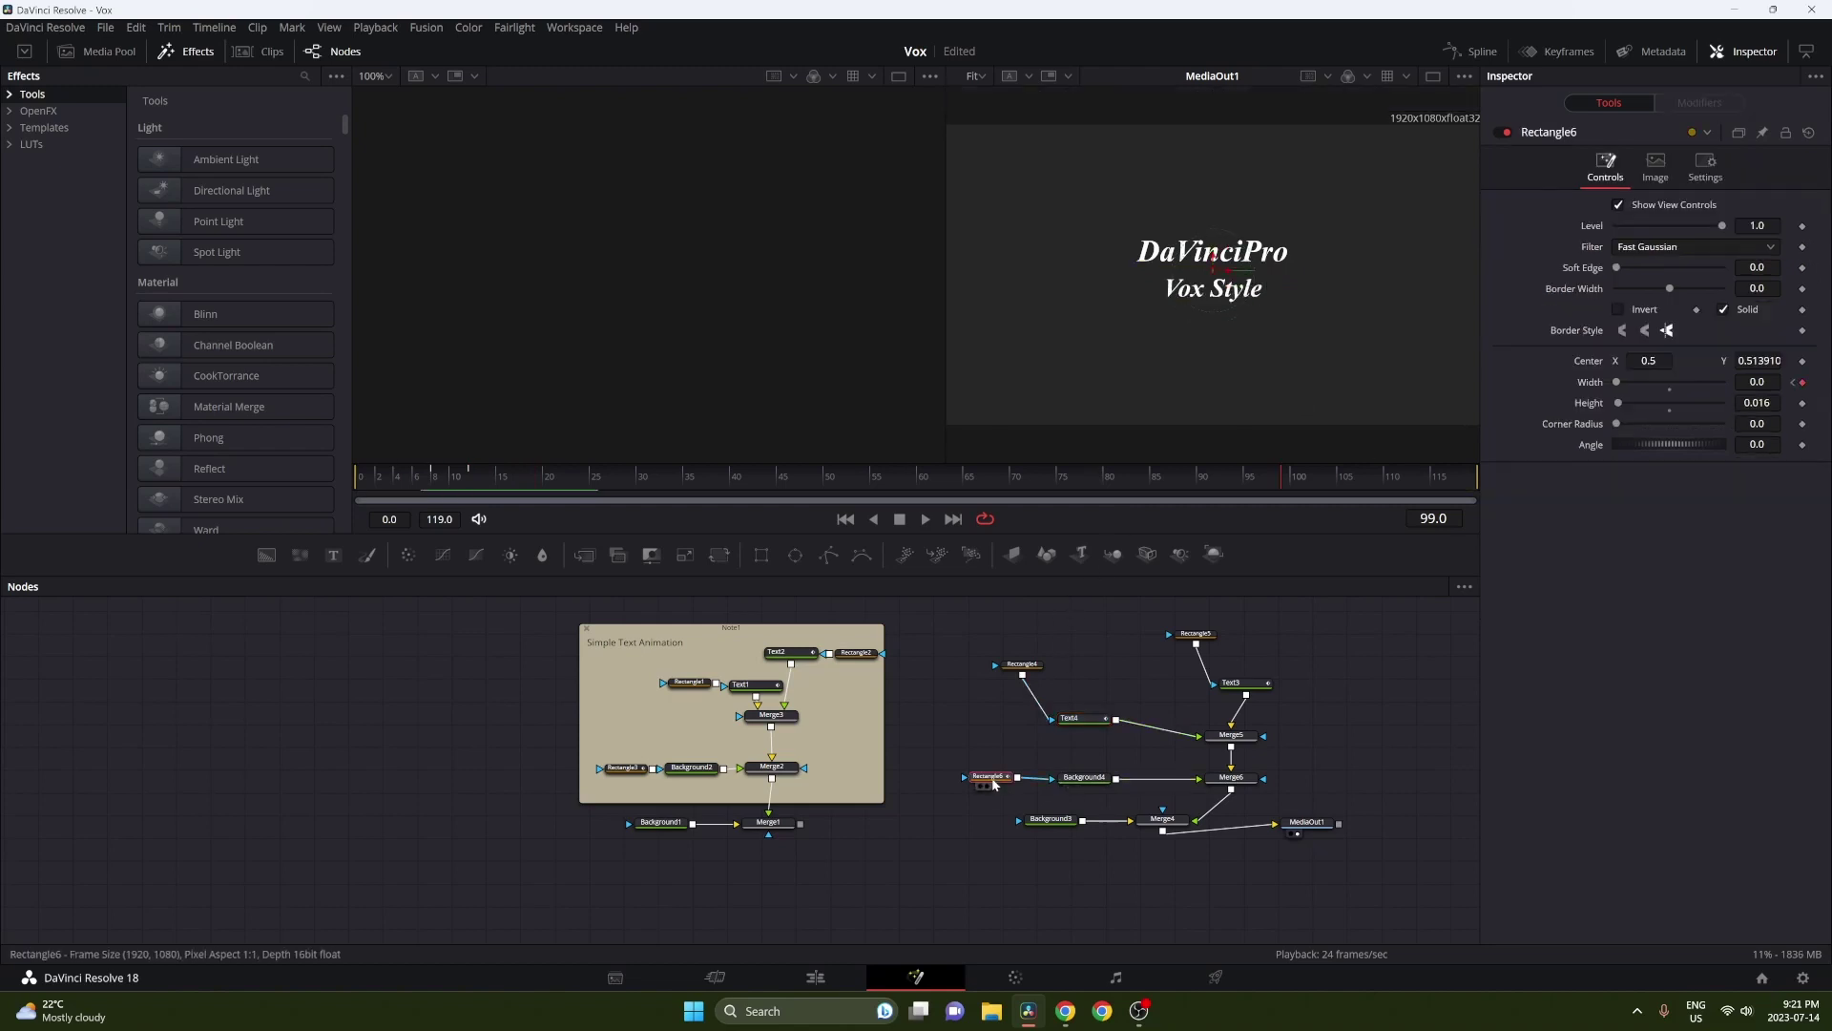
{"action": "left_click", "coordinate": [1801, 383]}
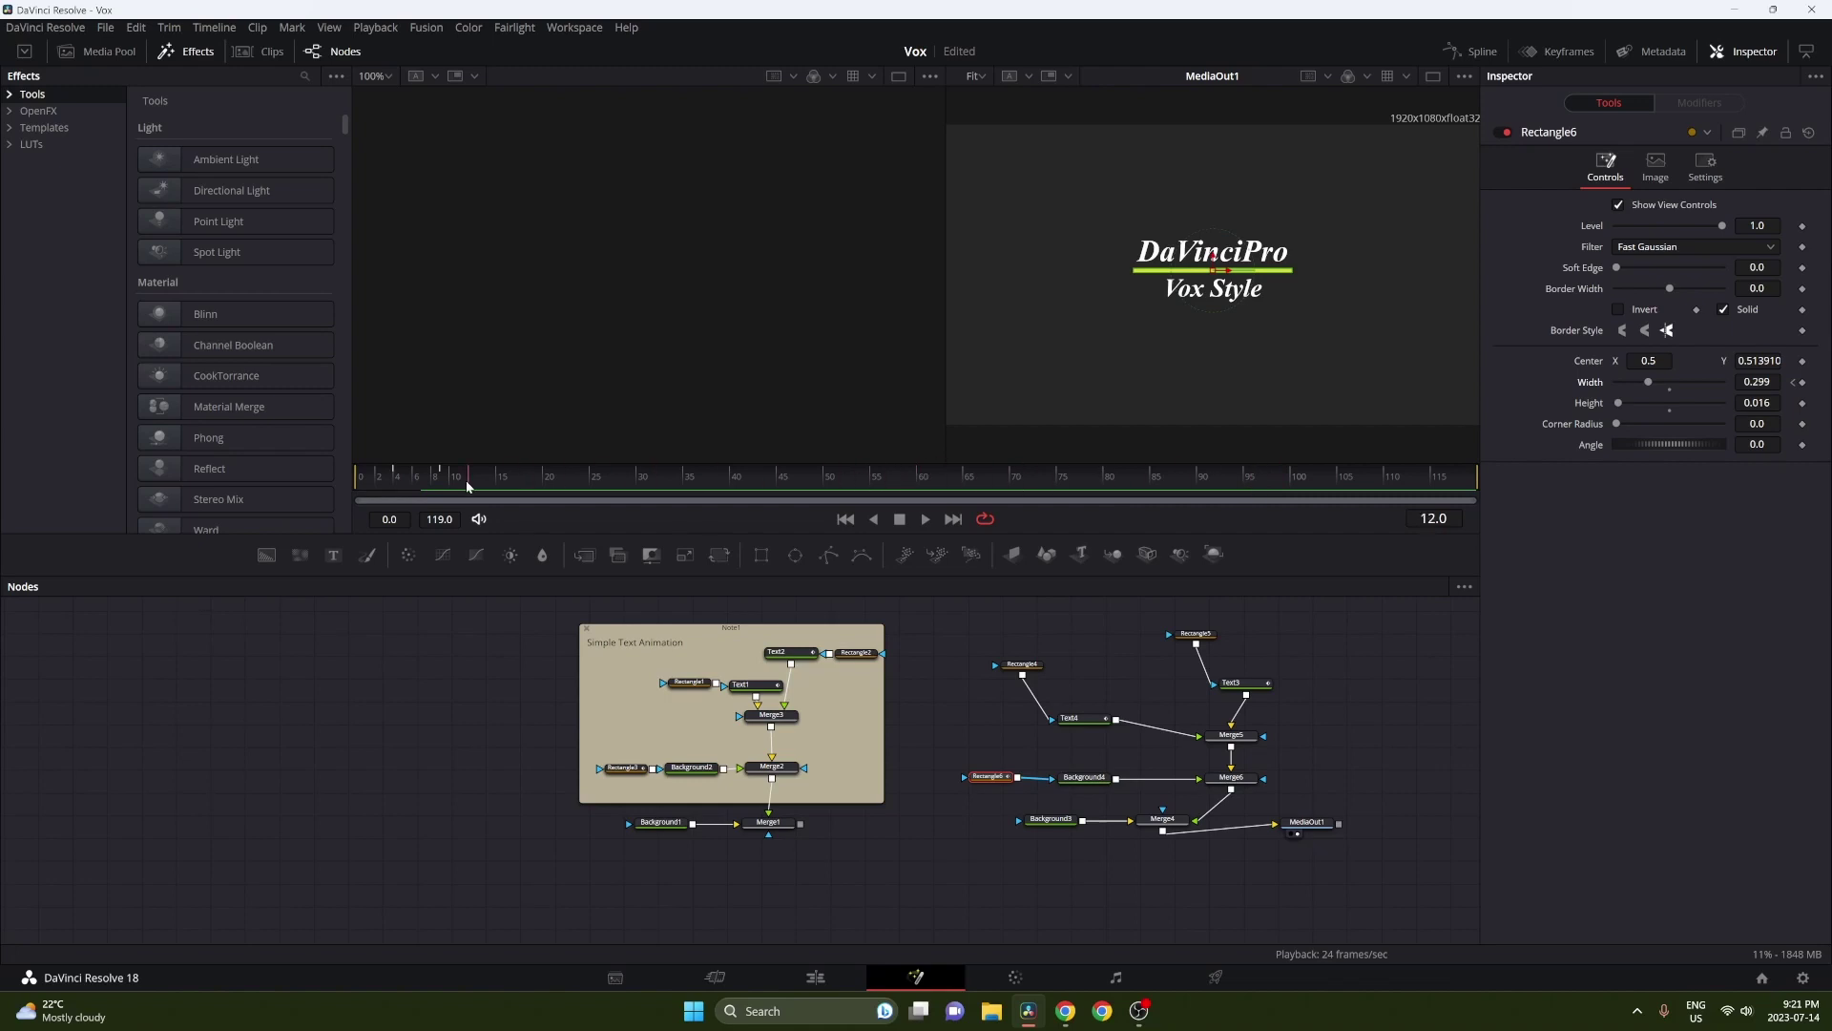
{"action": "key", "text": "space"}
Keyframe DaVinciPro and Vox Style moving down out of view around frames 83–88.
{"action": "left_click", "coordinate": [1250, 683]}
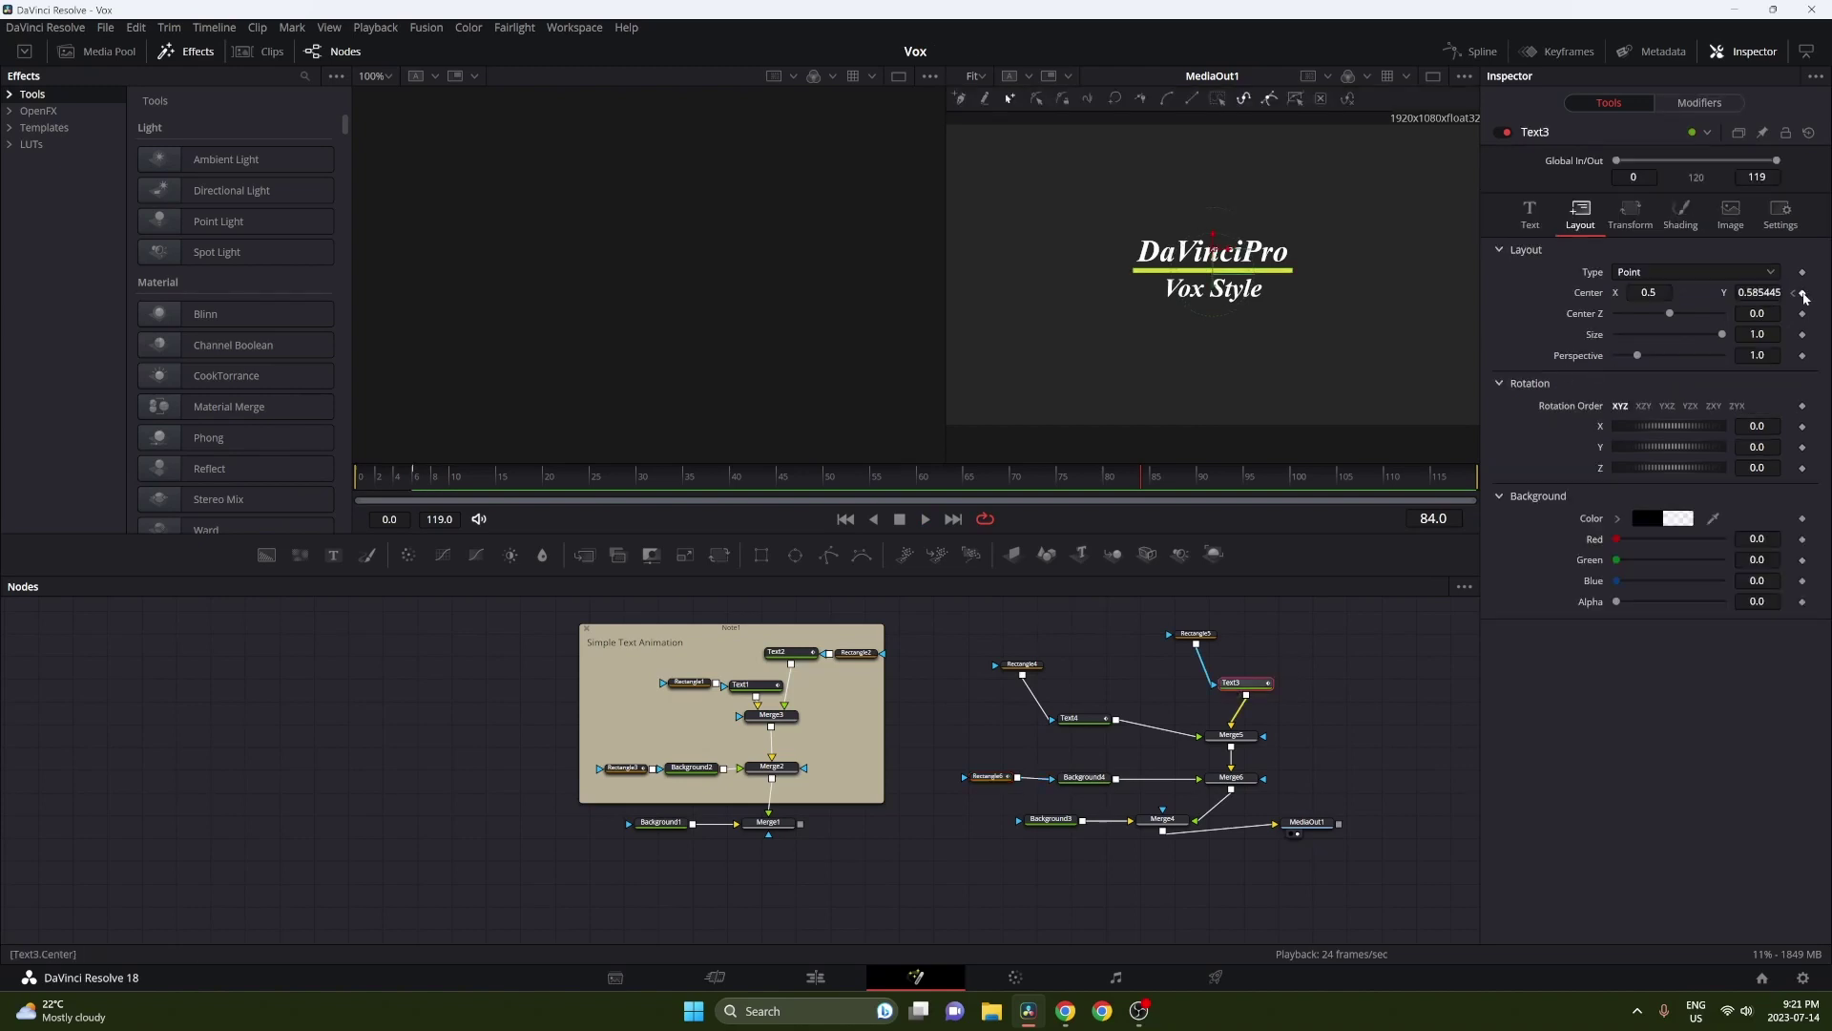
{"action": "left_click", "coordinate": [1803, 292]}
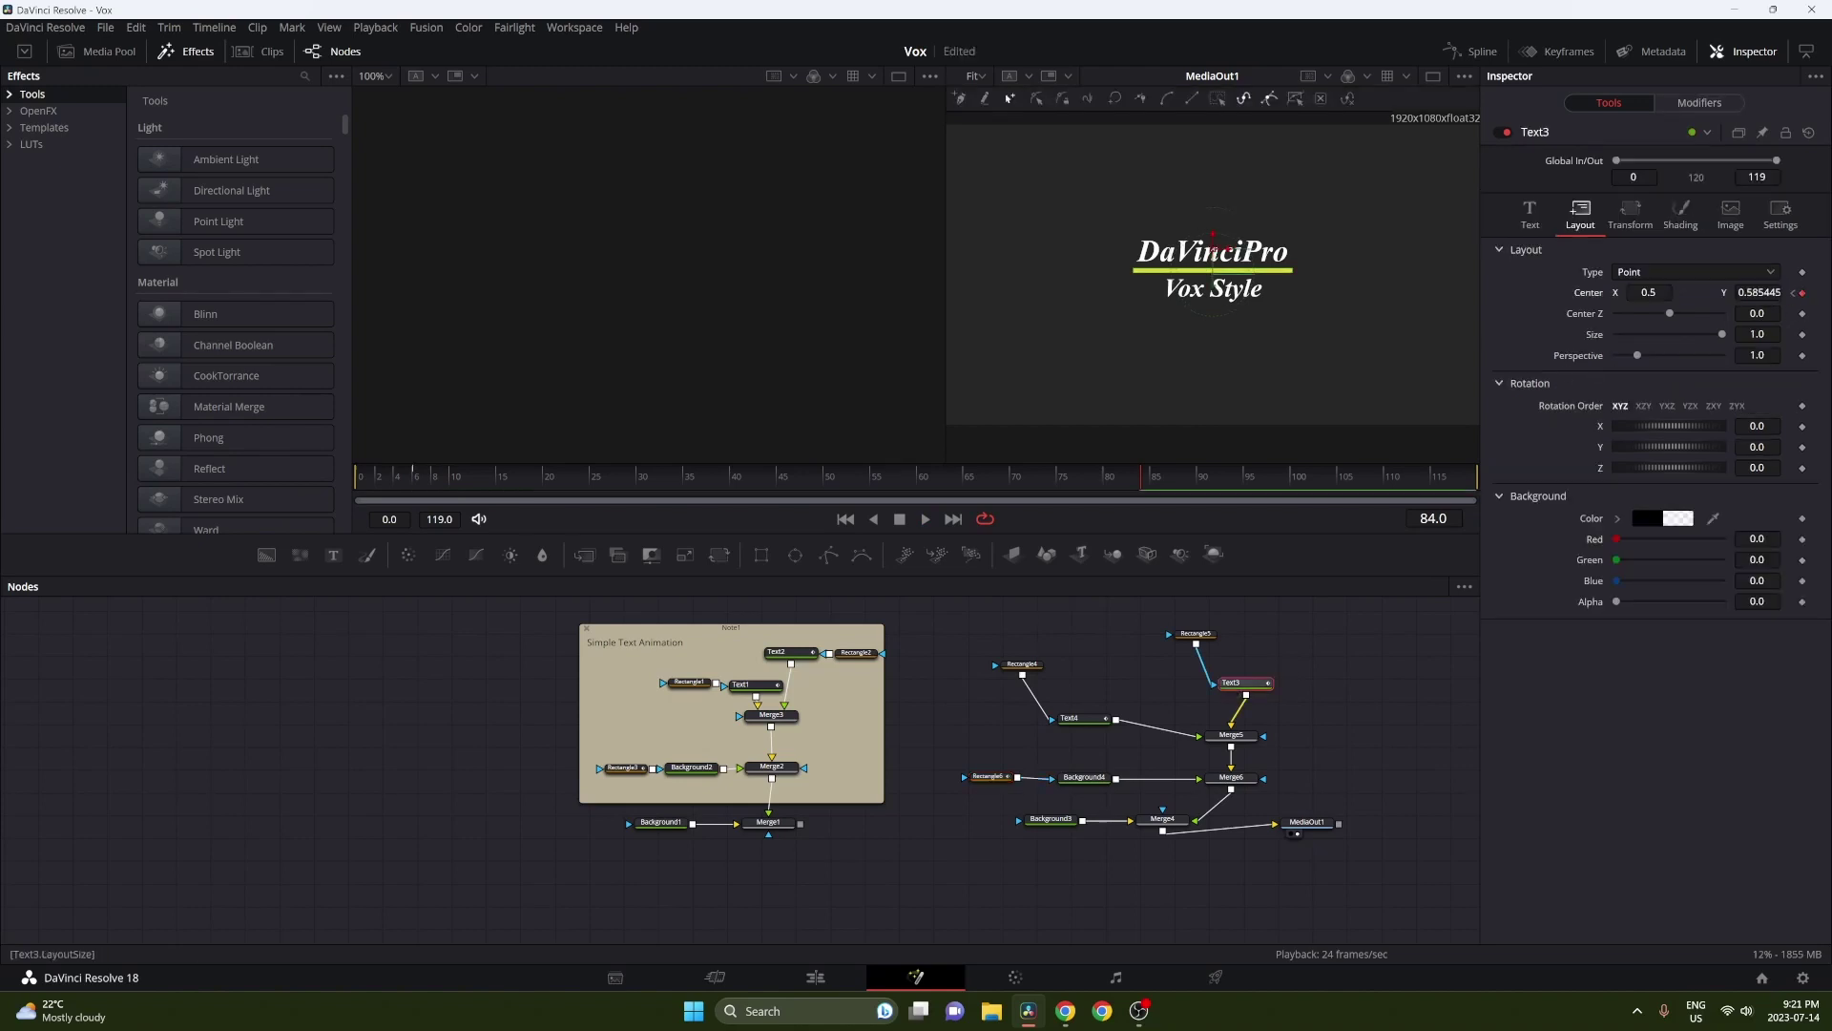
{"action": "left_click", "coordinate": [1178, 484]}
{"action": "left_click_drag", "start_coordinate": [1213, 241], "coordinate": [1213, 279]}
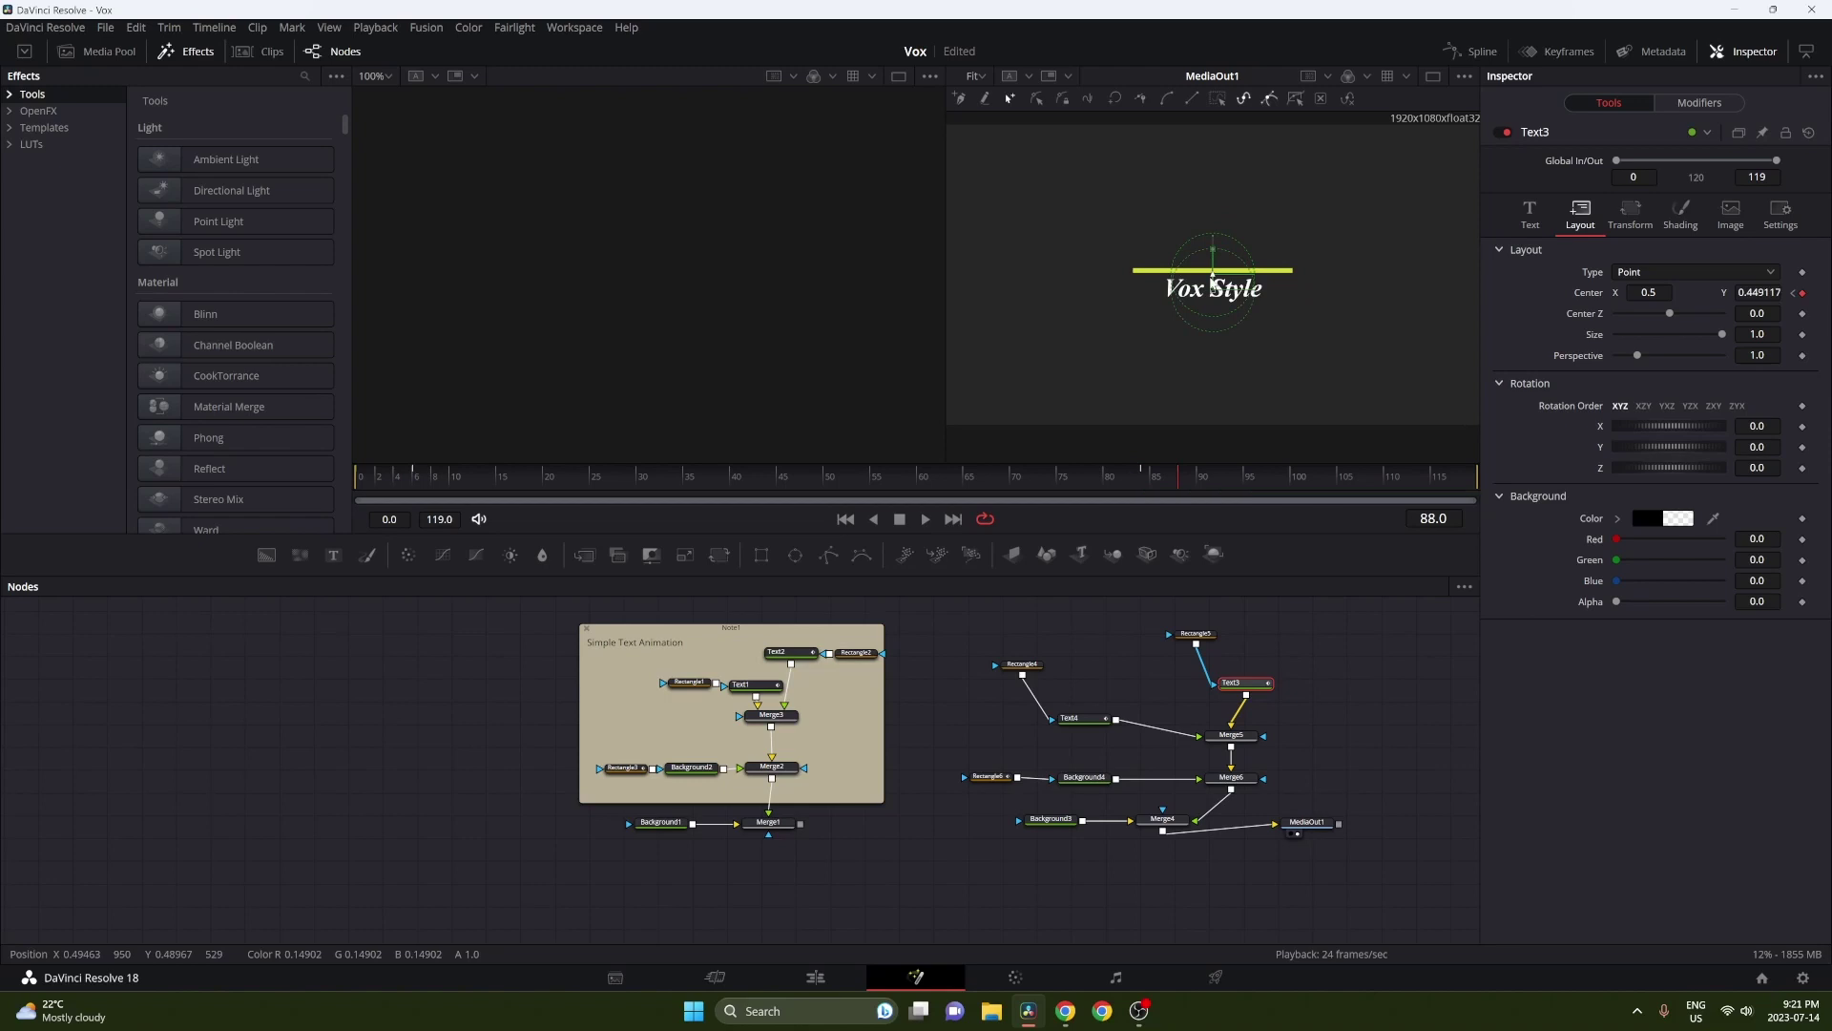
{"action": "left_click", "coordinate": [1071, 718]}
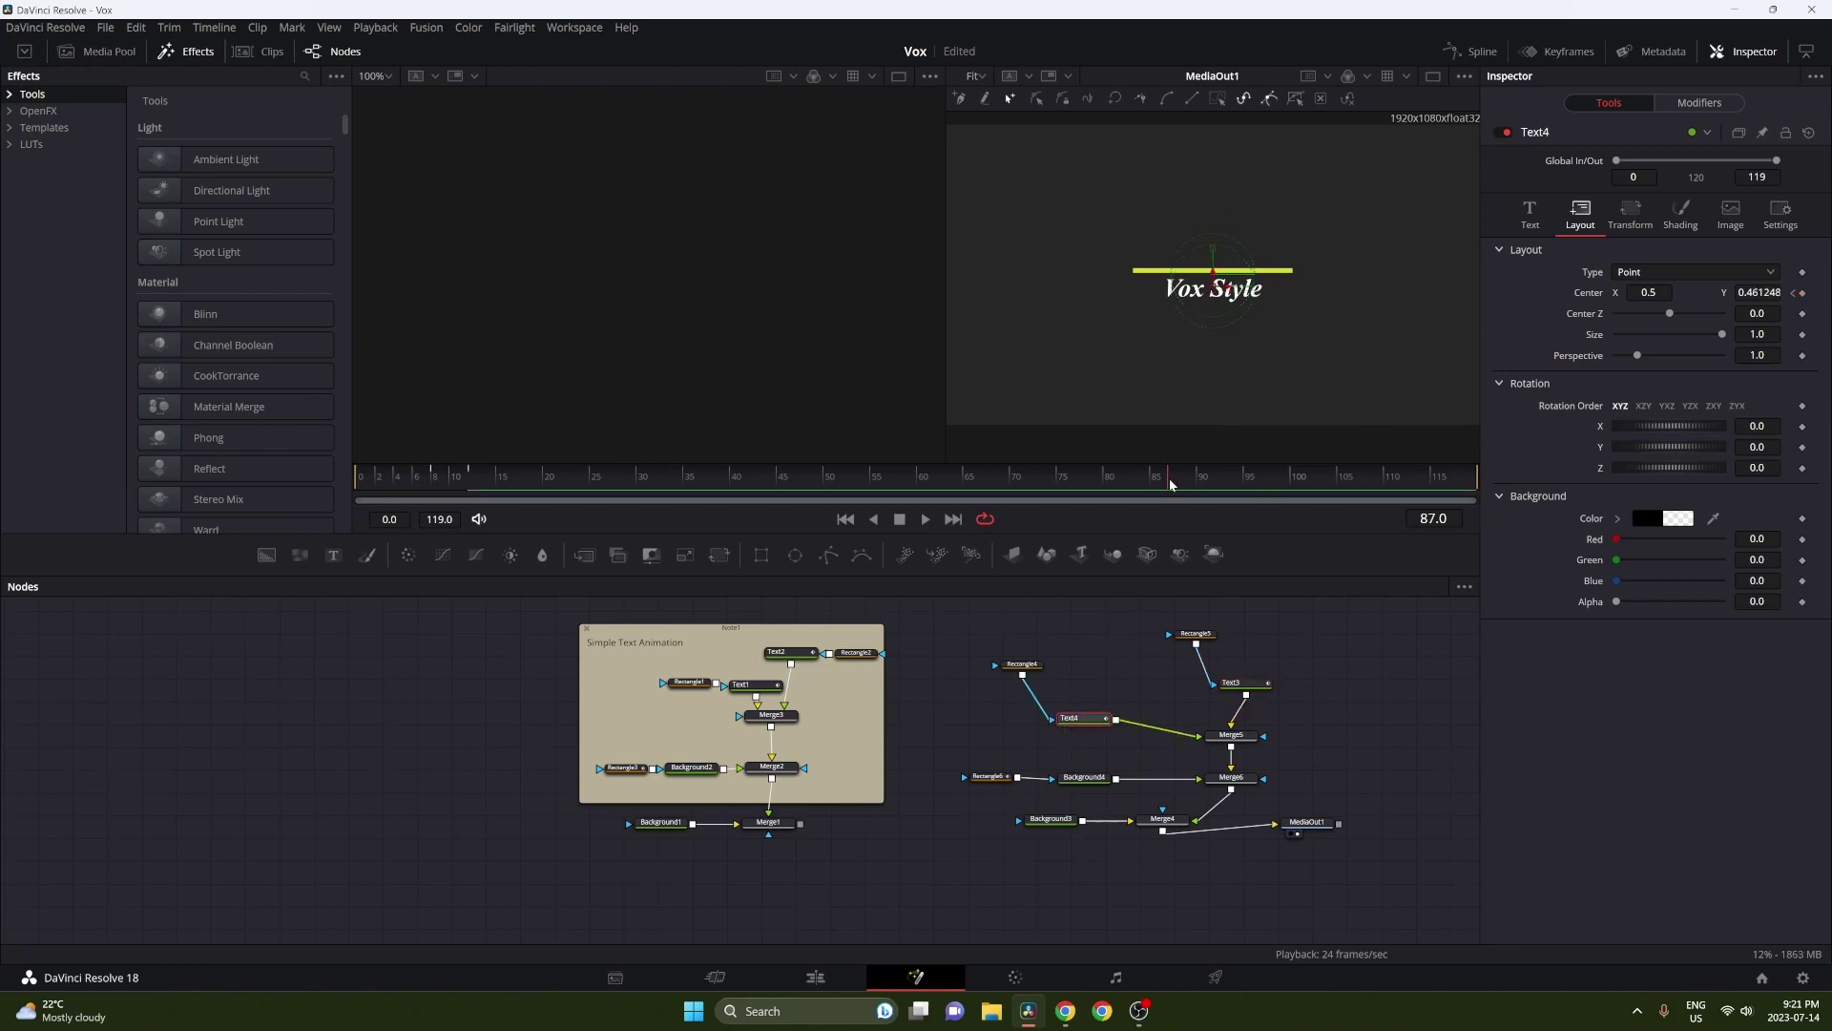
{"action": "left_click_drag", "start_coordinate": [1171, 484], "coordinate": [1140, 482]}
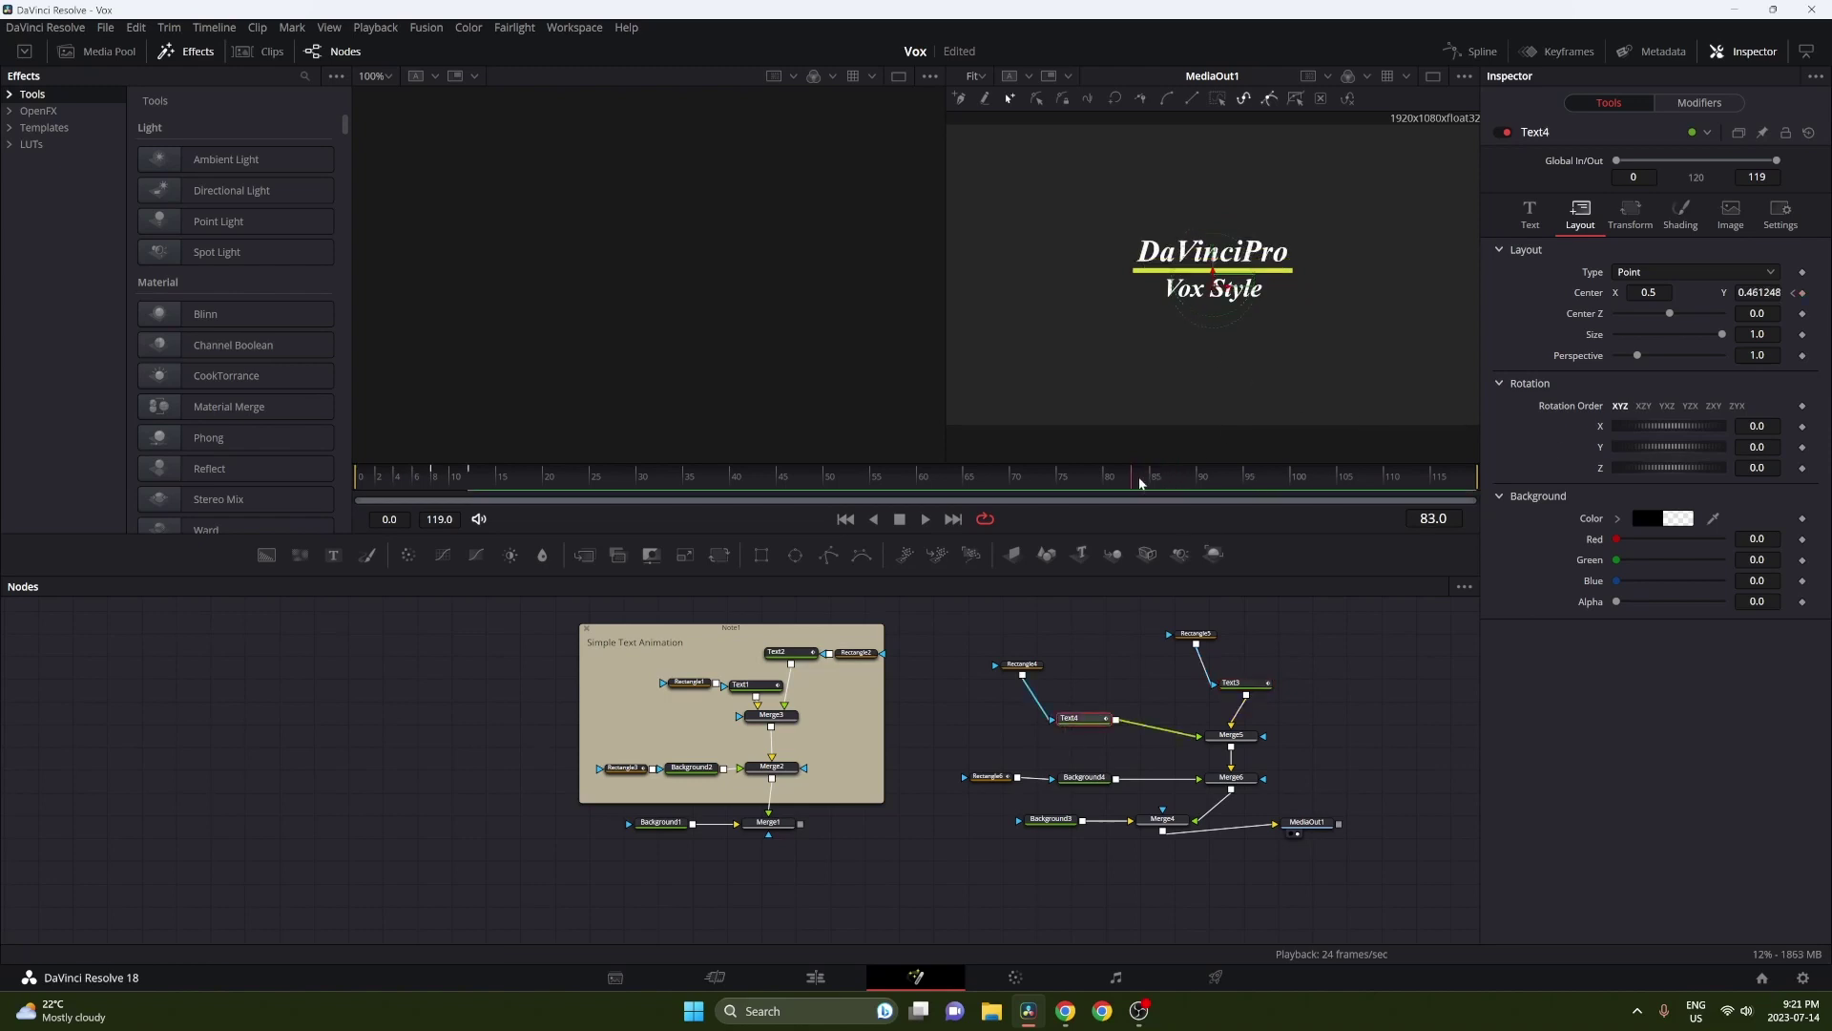
{"action": "left_click", "coordinate": [1801, 295]}
{"action": "key", "text": "Right"}
{"action": "key", "text": "Right"}
{"action": "key", "text": "Right"}
{"action": "key", "text": "Right"}
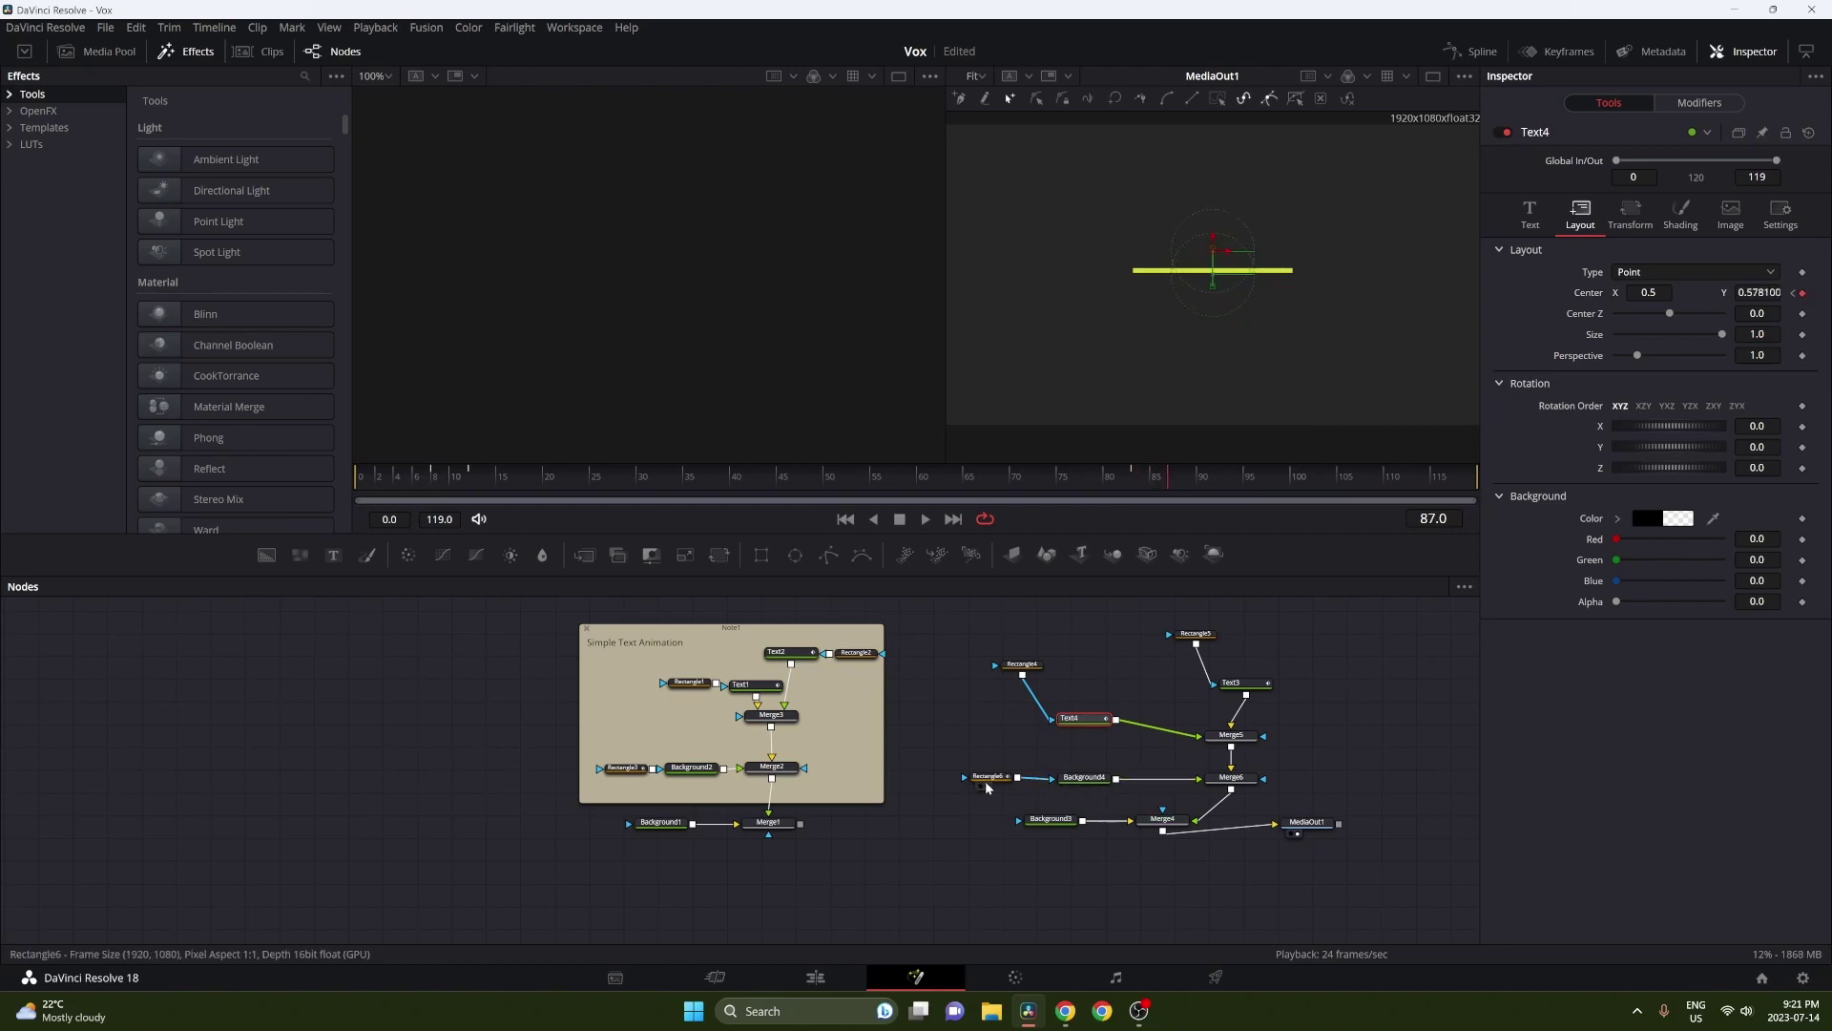
Key the underline bar's width back to 0 at frame 91 and replay the animation.
{"action": "left_click", "coordinate": [1214, 270]}
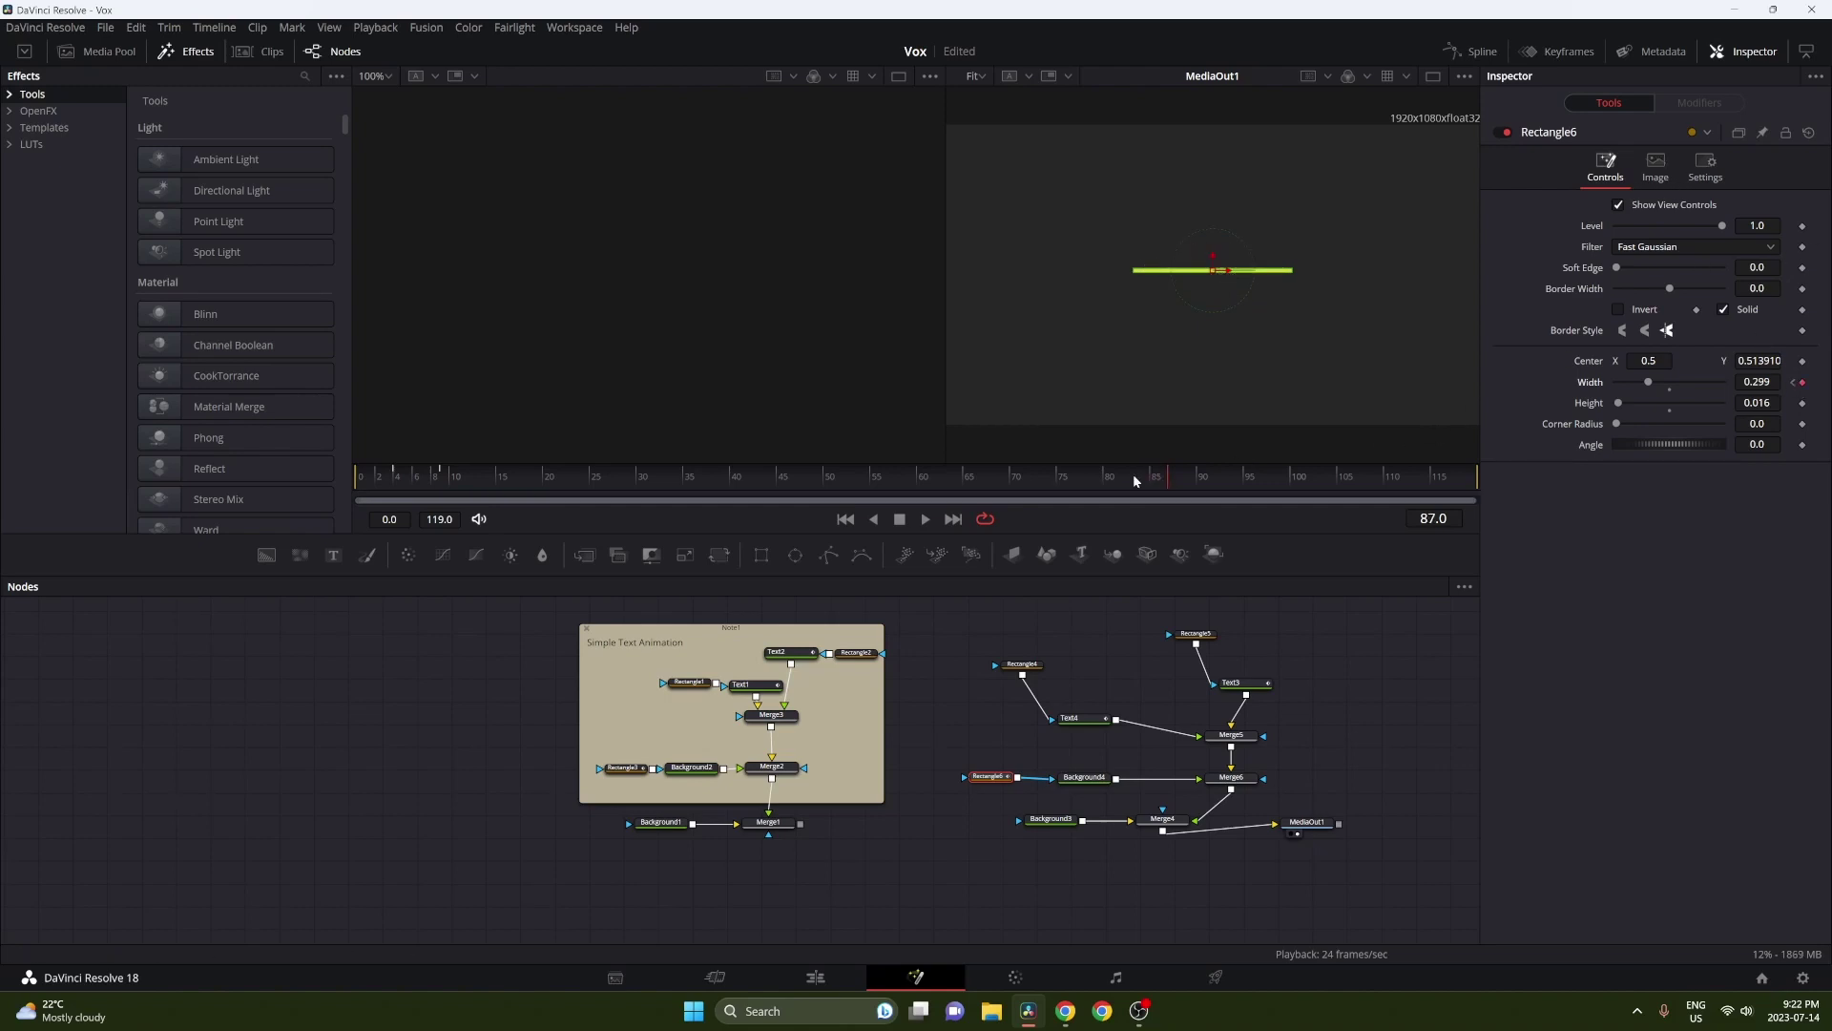
{"action": "left_click", "coordinate": [1206, 479]}
{"action": "left_click", "coordinate": [1756, 382]}
{"action": "type", "text": "0"}
{"action": "key", "text": "Return"}
{"action": "left_click", "coordinate": [1067, 481]}
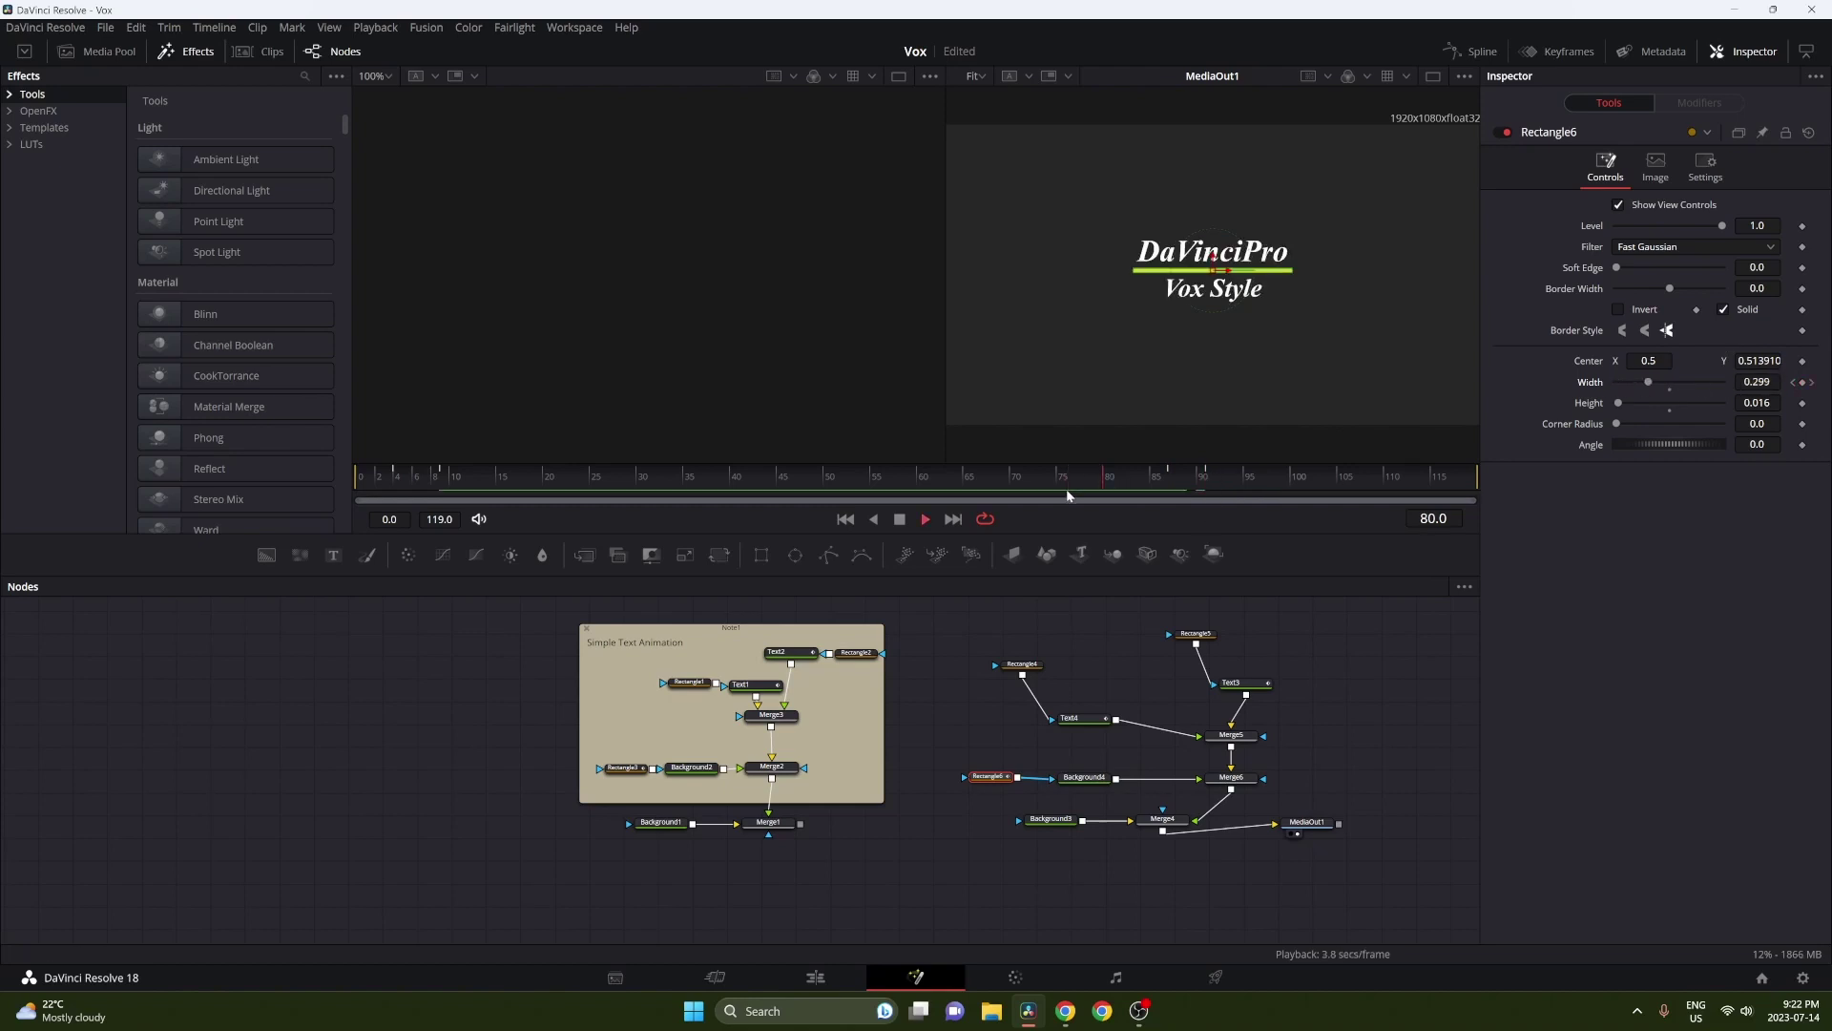
{"action": "key", "text": "space"}
{"action": "left_click", "coordinate": [412, 482]}
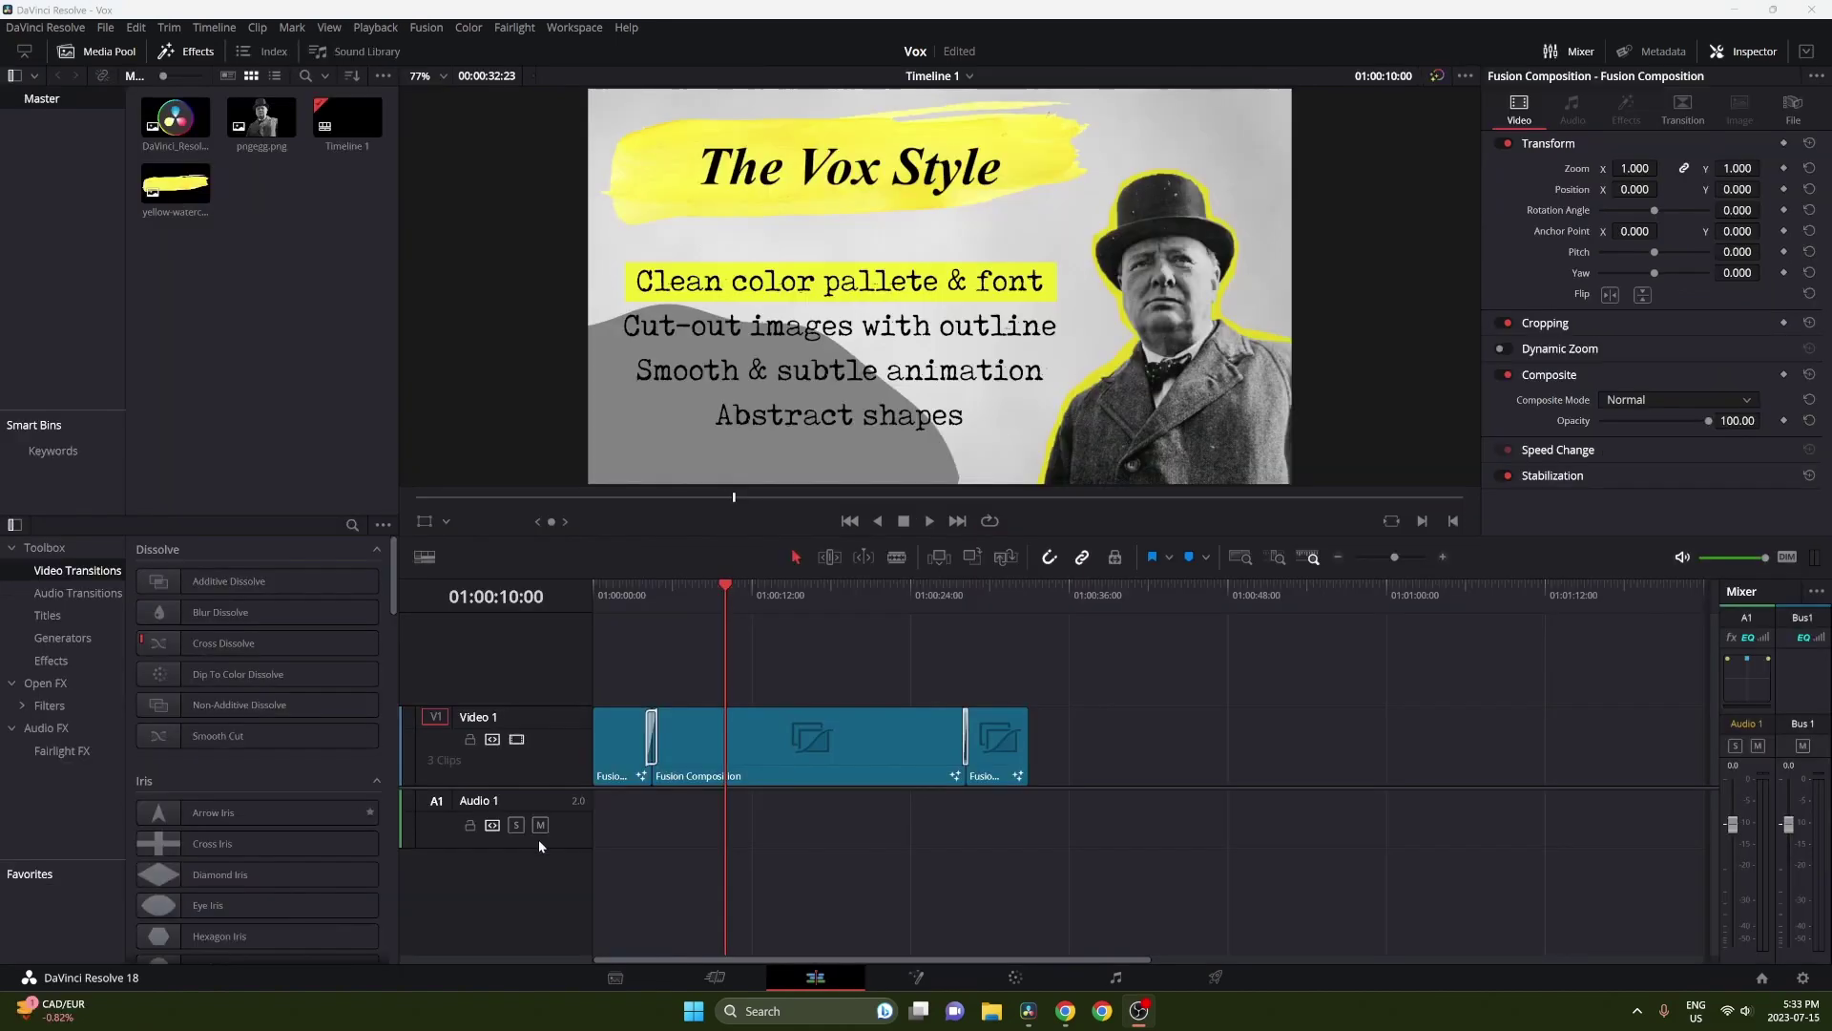
Open the Vox composition on the Fusion page and view Paper1 in the left viewer.
{"action": "left_click", "coordinate": [798, 851]}
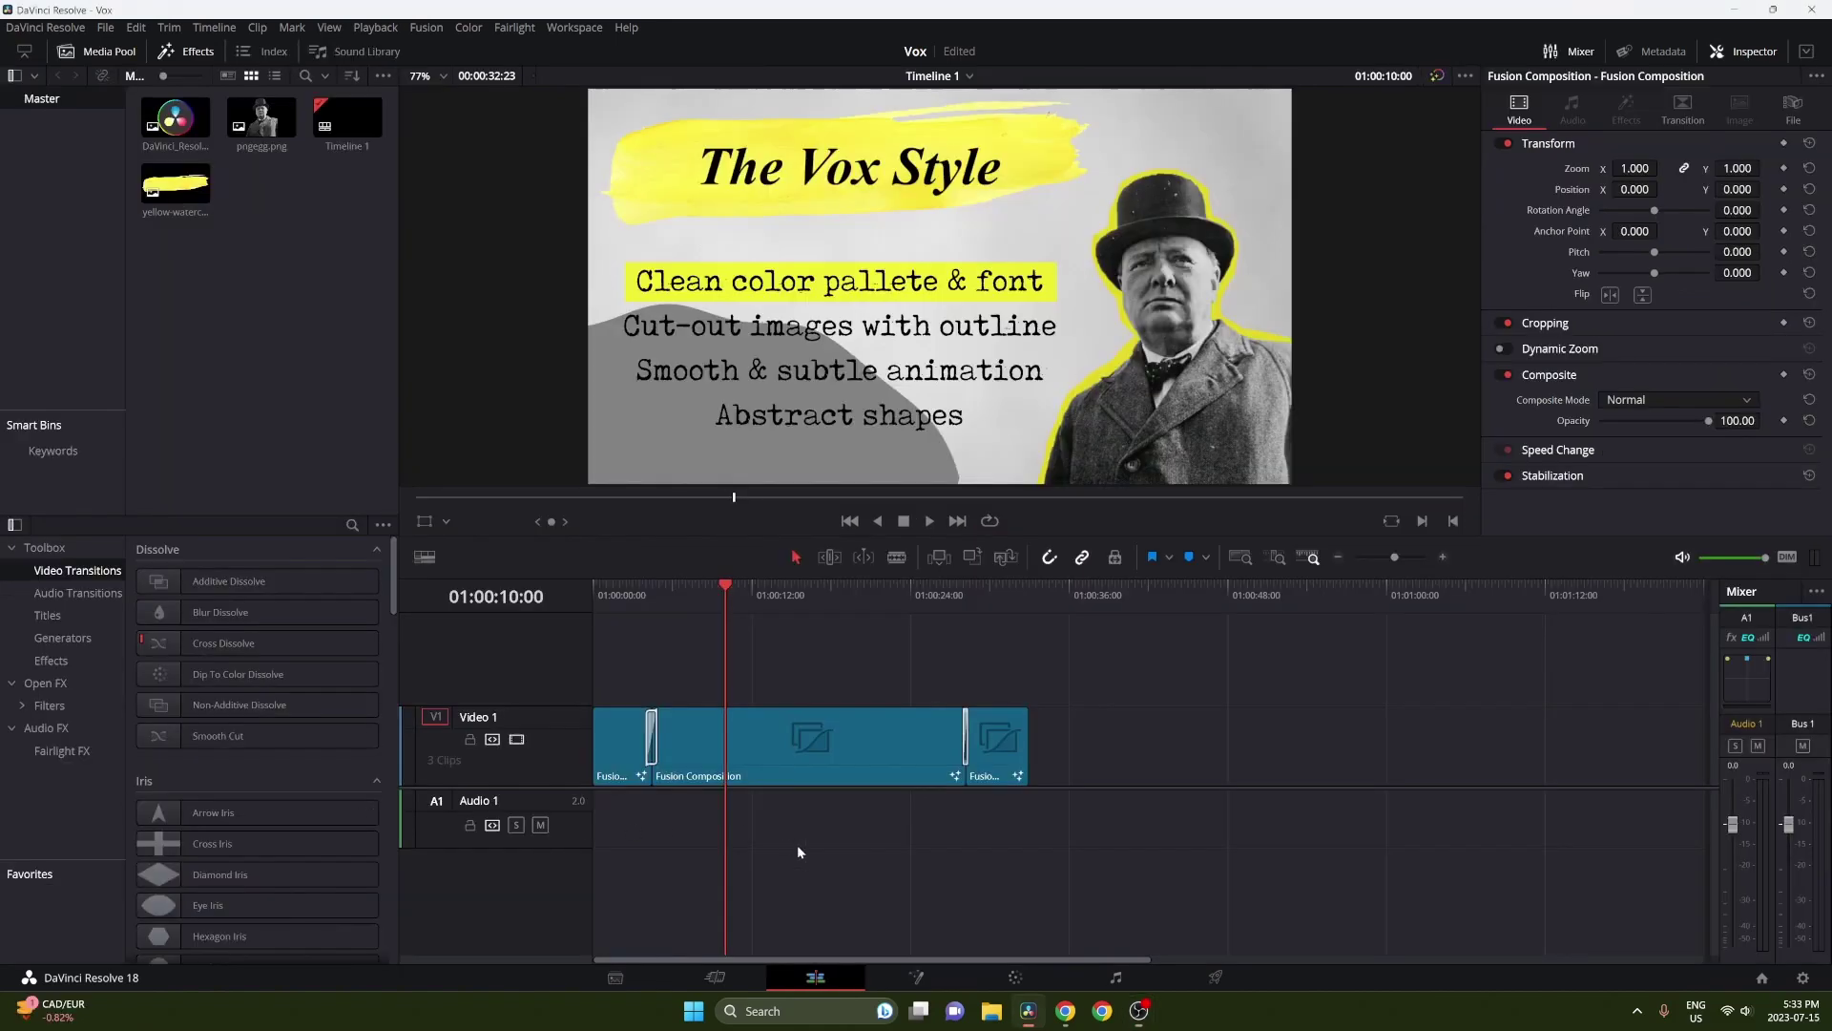
{"action": "left_click", "coordinate": [917, 977]}
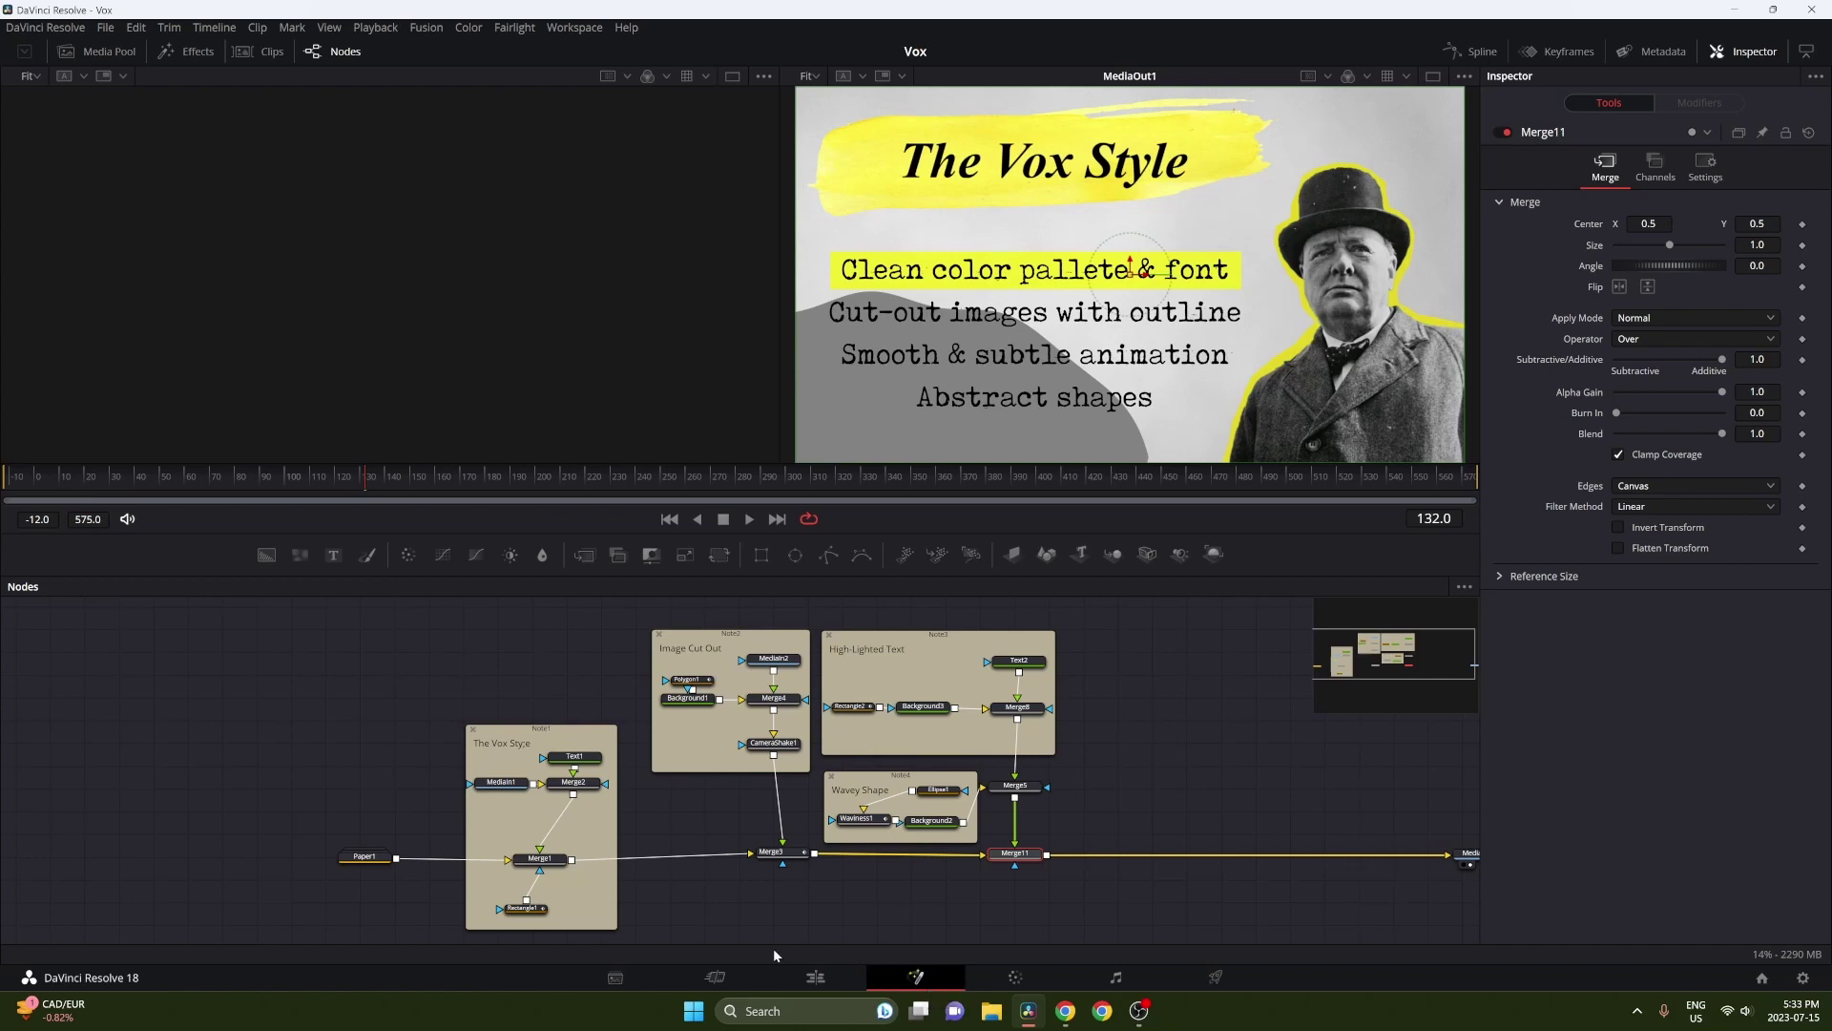
{"action": "left_click", "coordinate": [348, 866]}
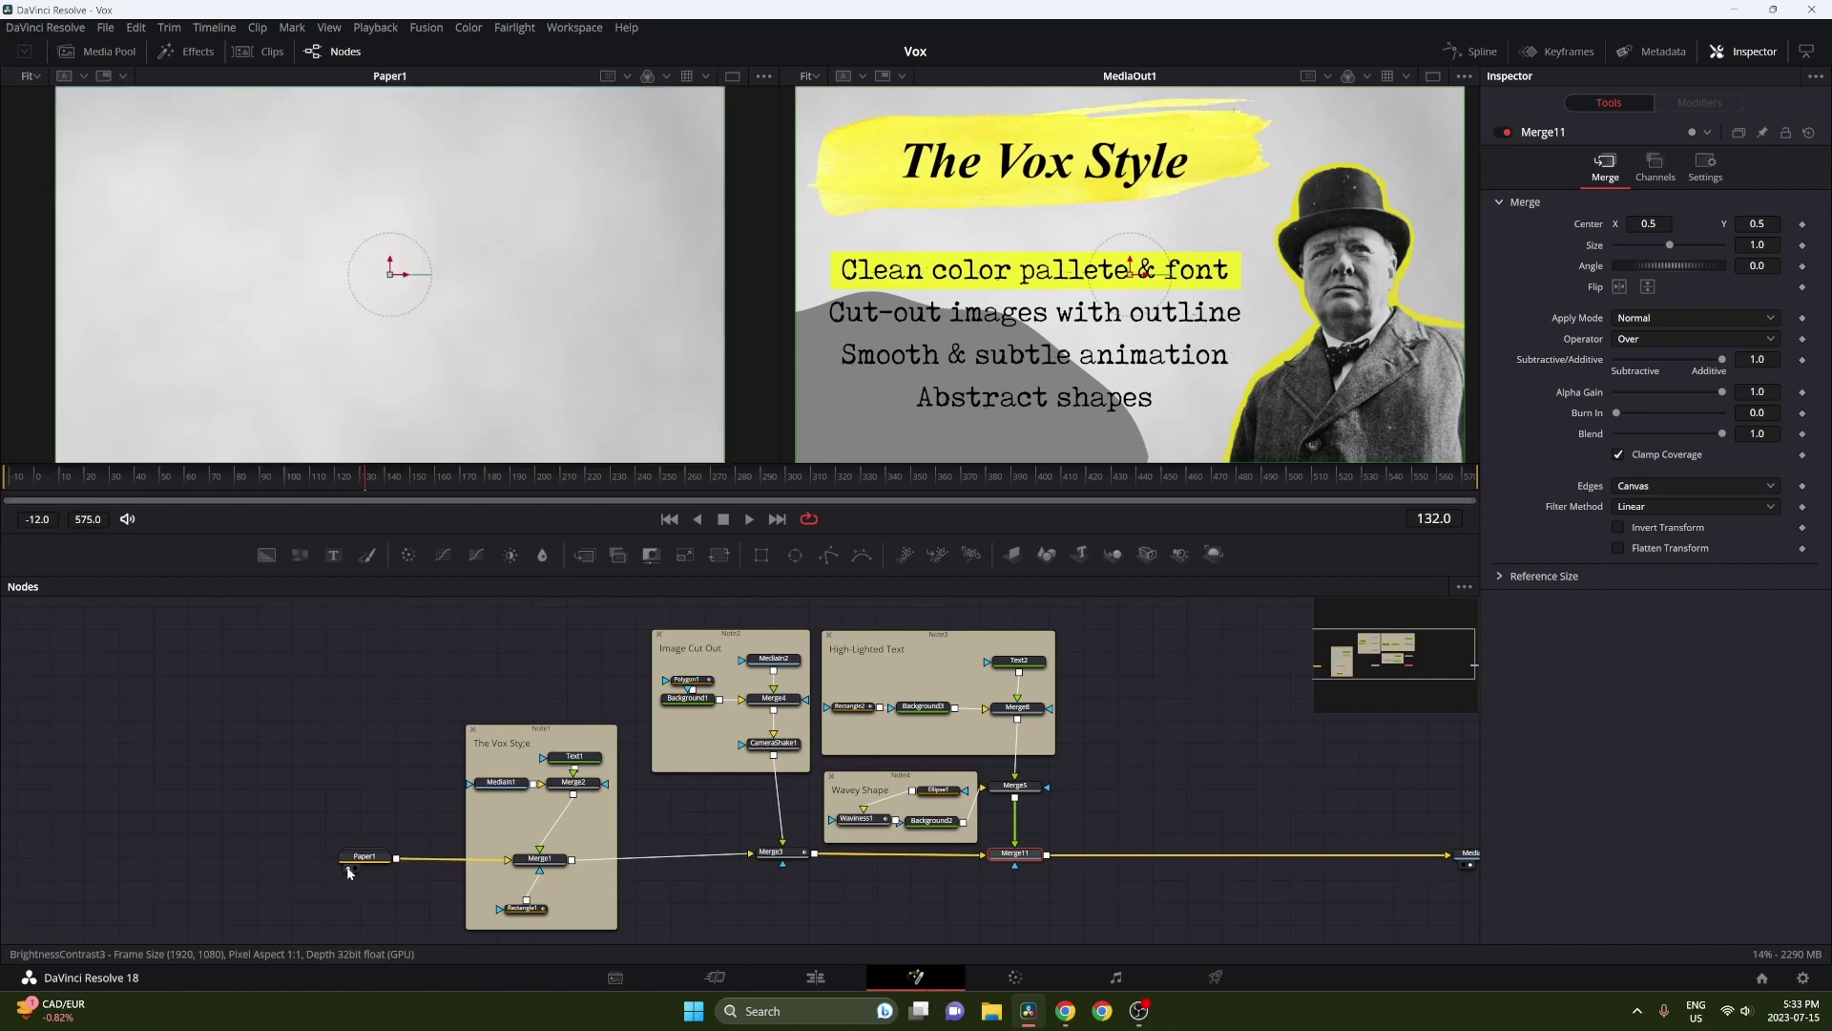
Show the Effects templates library, scrolled down to the Generators with Paper.
{"action": "left_click", "coordinate": [190, 52]}
{"action": "left_click", "coordinate": [44, 152]}
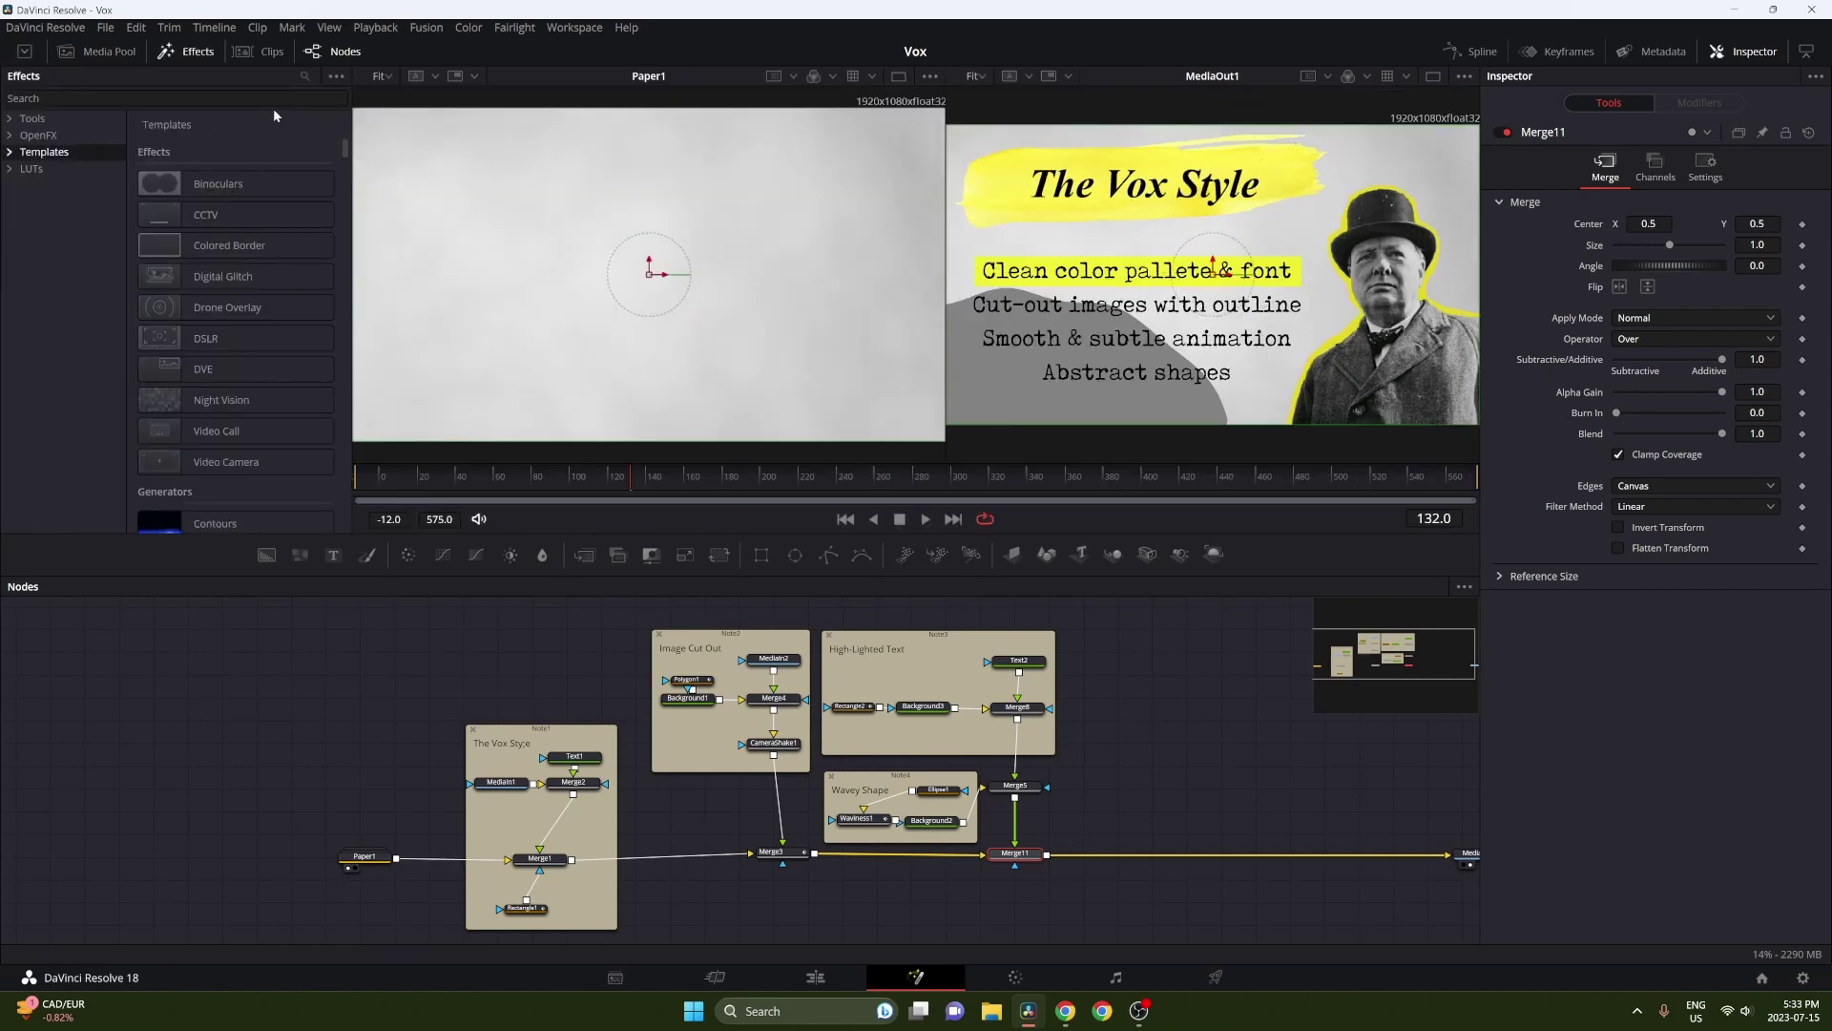
{"action": "scroll", "coordinate": [267, 360], "scroll_direction": "down", "scroll_amount": 5}
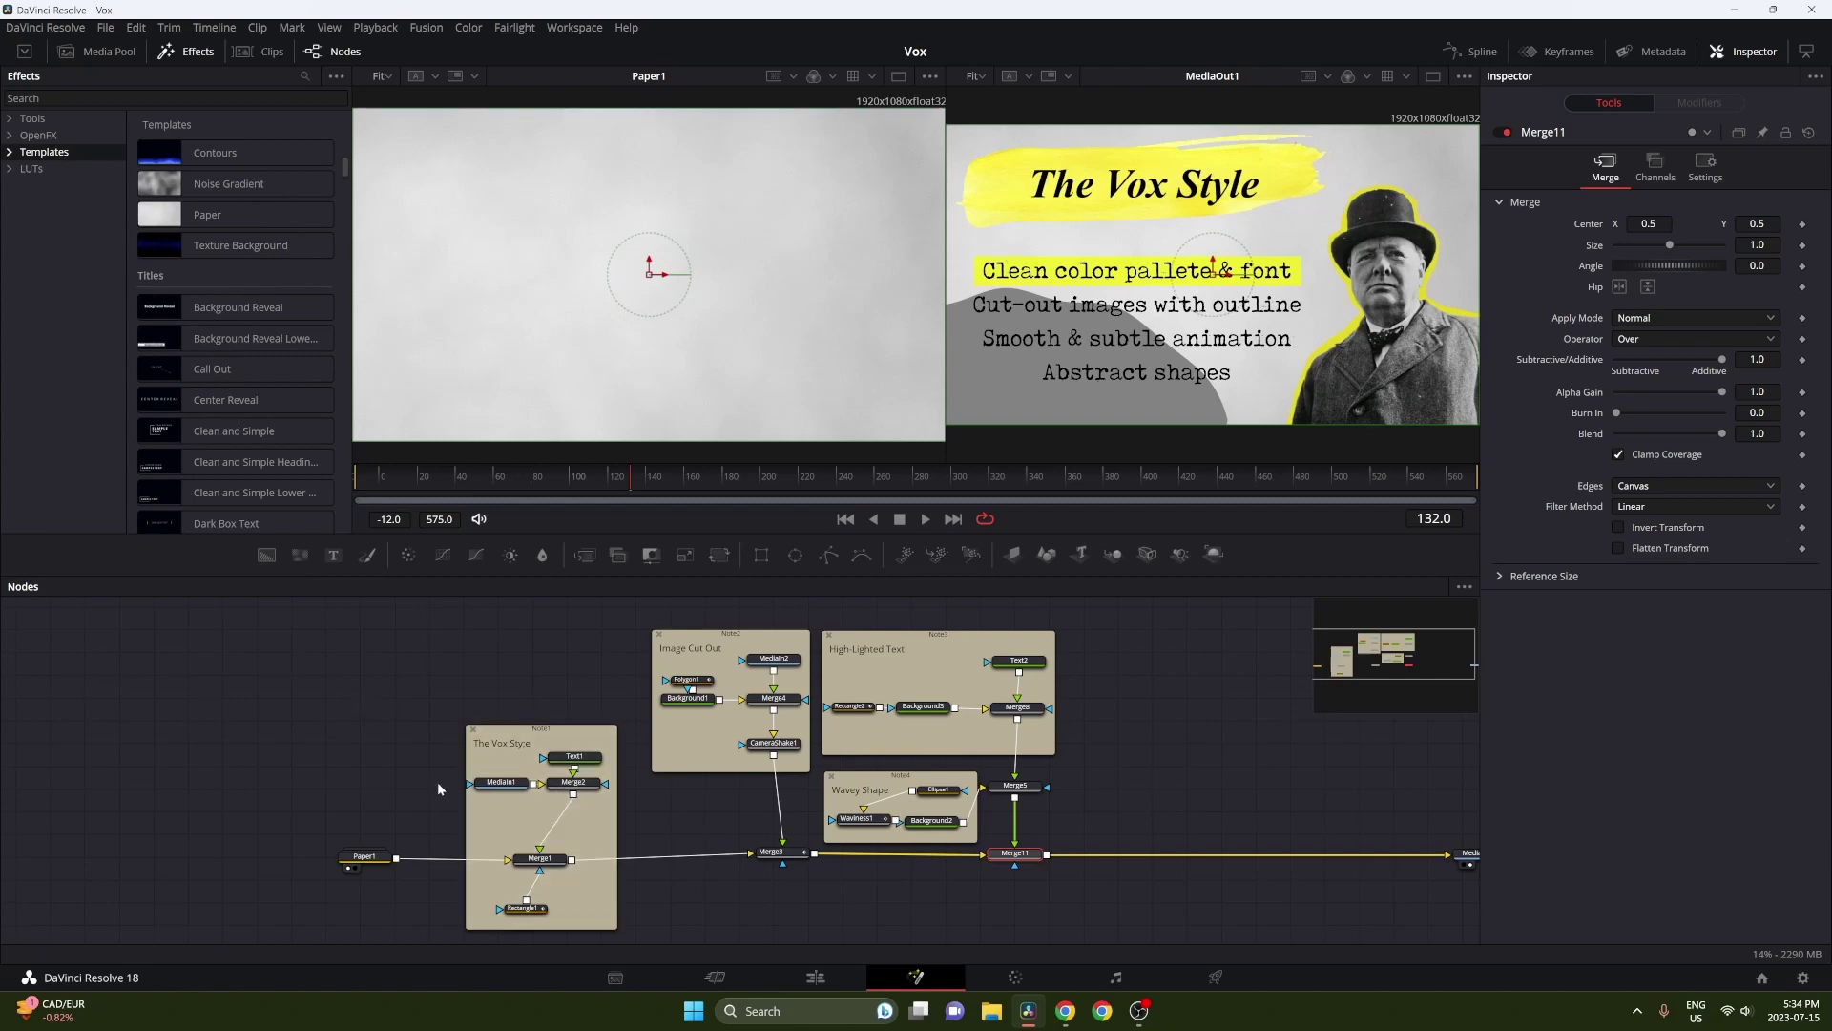
View MediaIn1, Text1, then Merge2, and play the title animation from the start.
{"action": "left_click", "coordinate": [485, 796]}
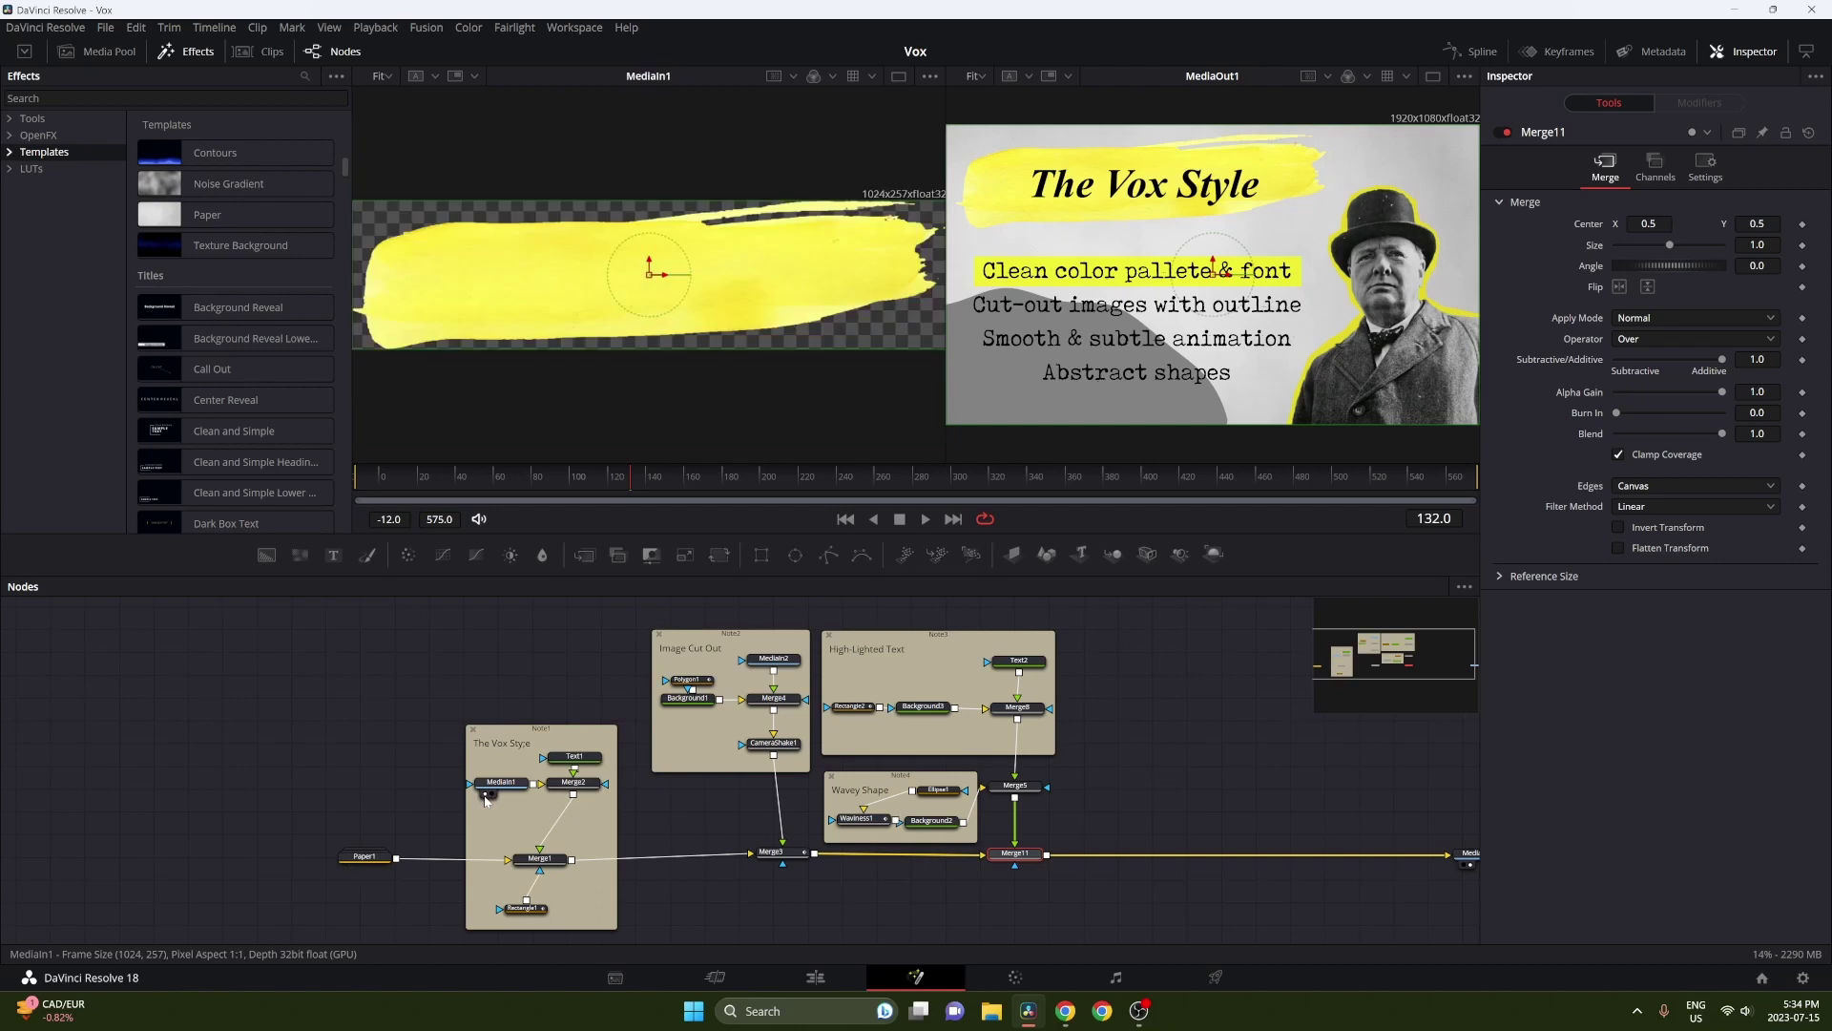
{"action": "left_click", "coordinate": [560, 770]}
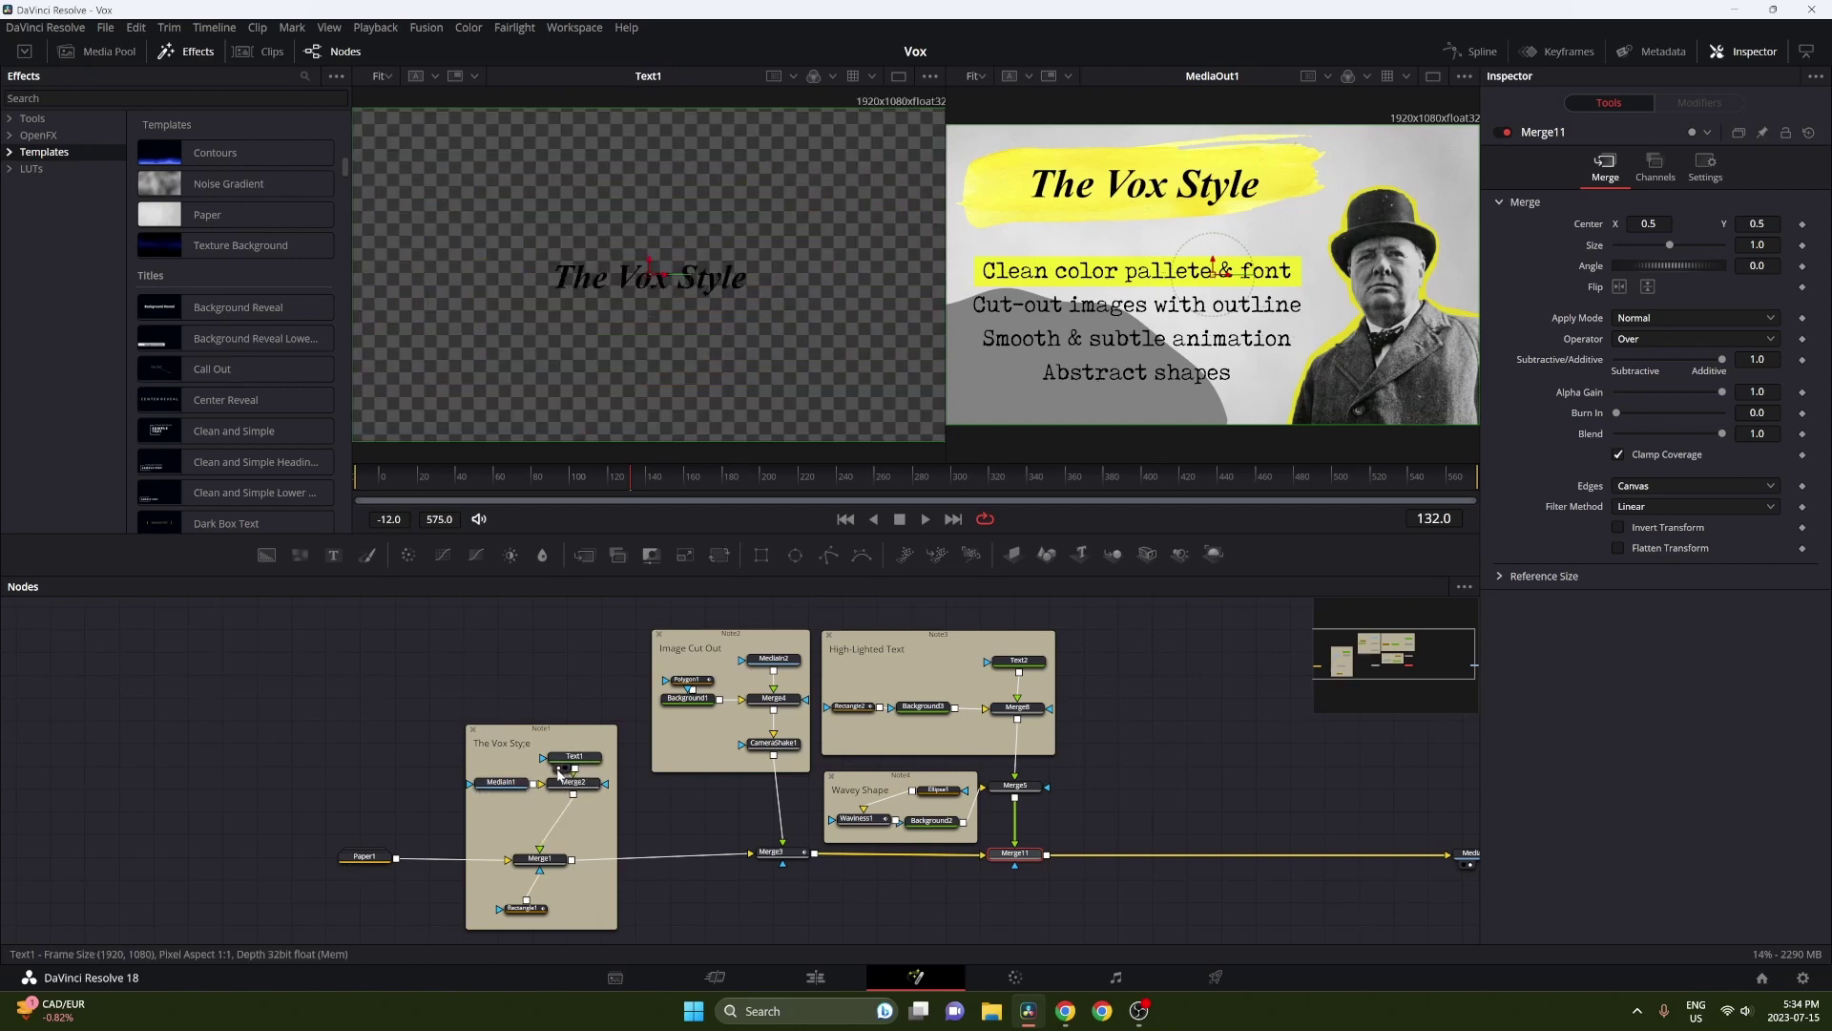
{"action": "left_click", "coordinate": [559, 795]}
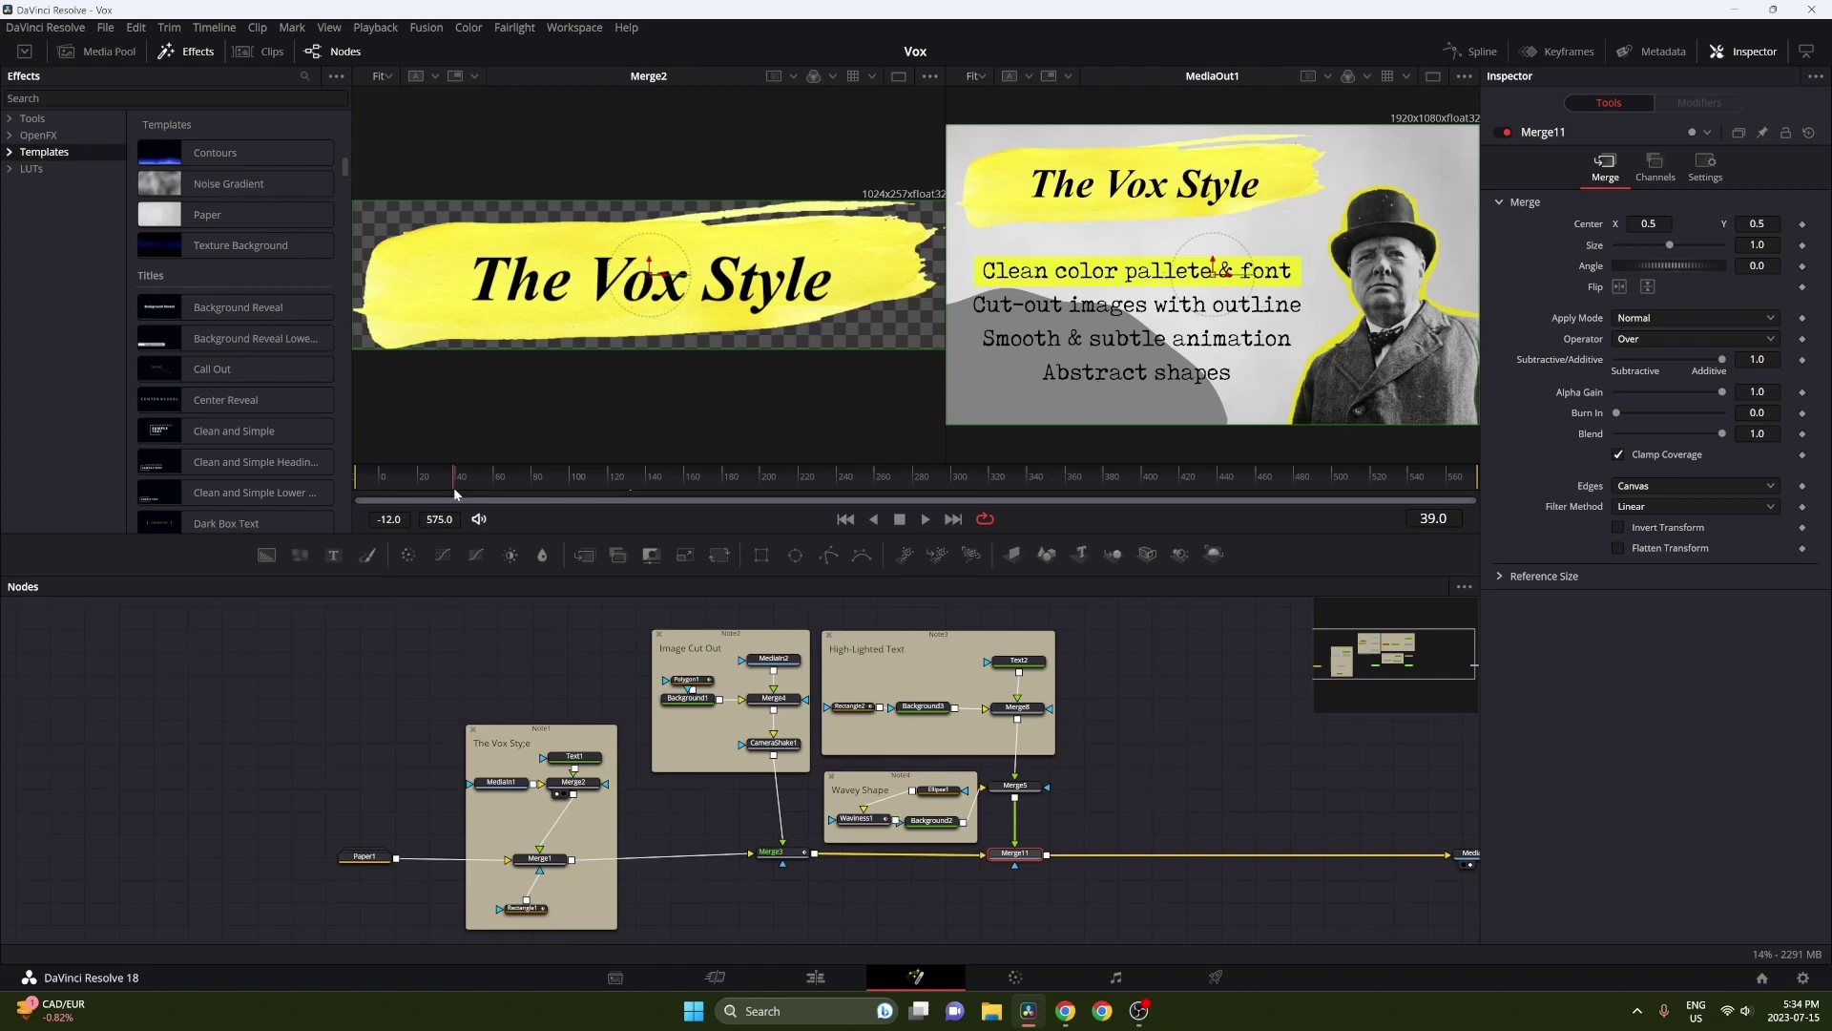
{"action": "left_click_drag", "start_coordinate": [454, 486], "coordinate": [386, 488]}
{"action": "key", "text": "space"}
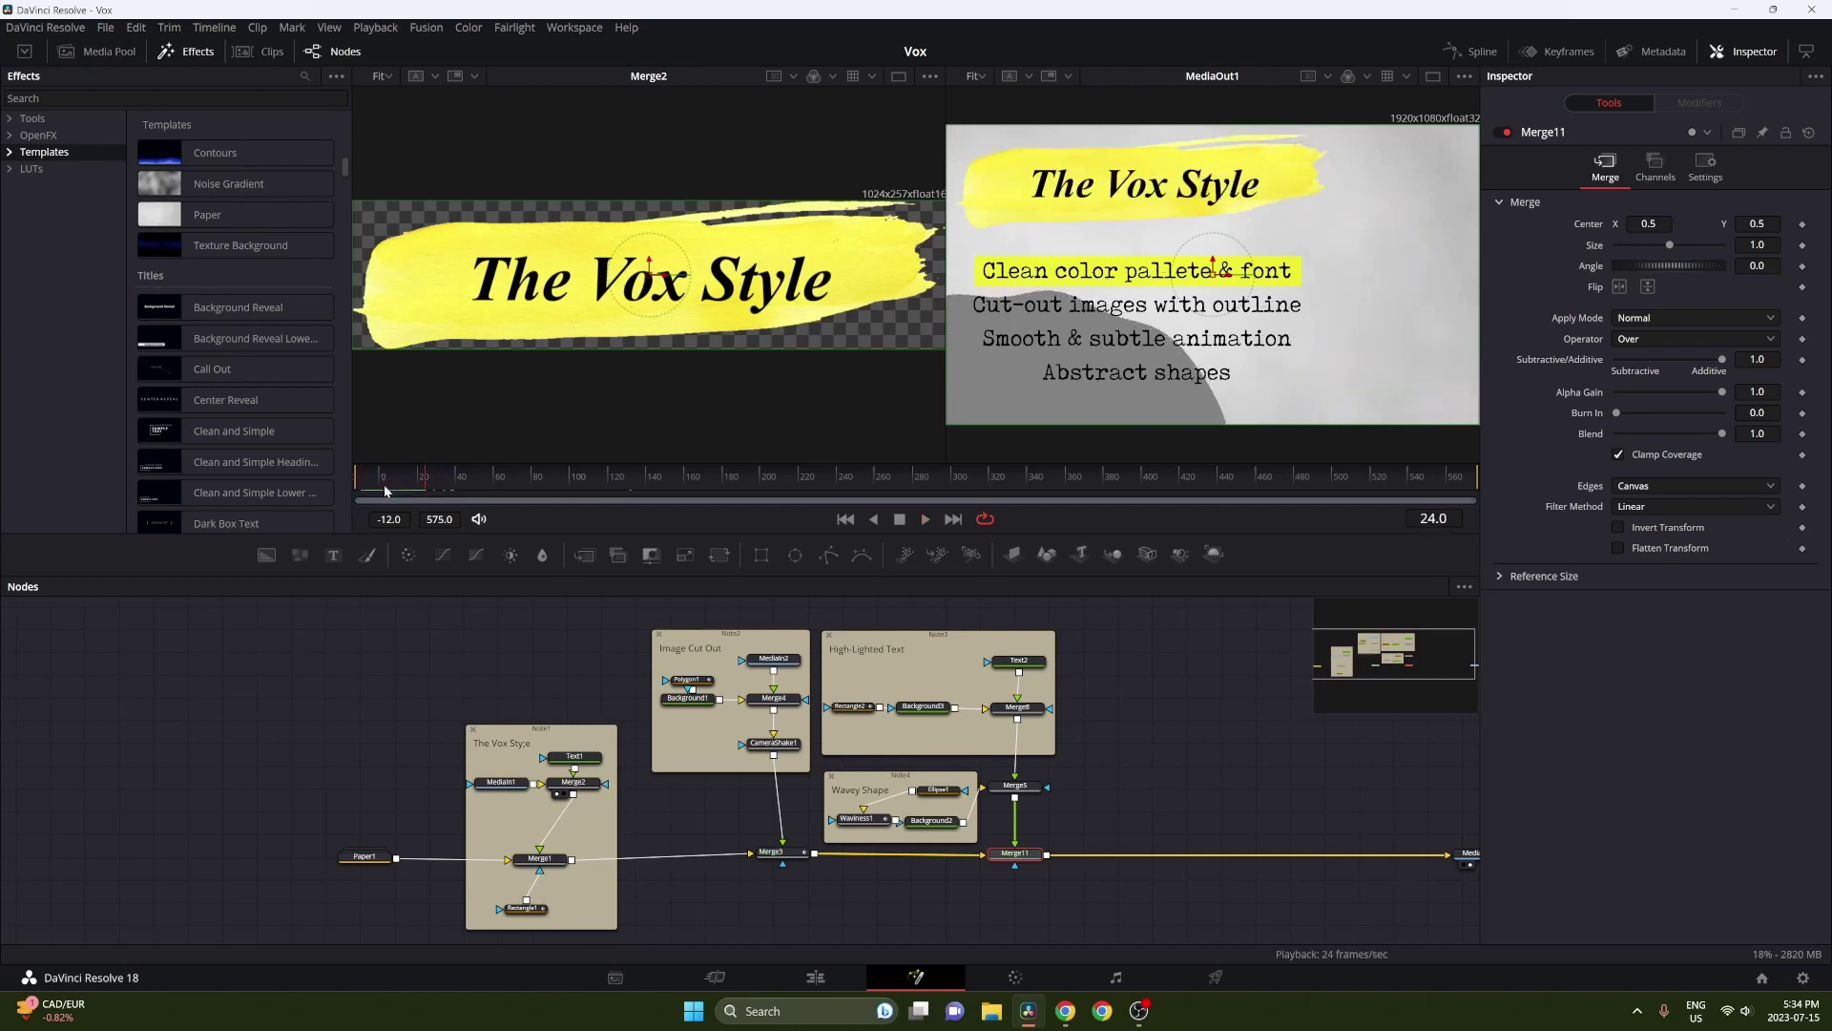
Check Rectangle1's Image and Controls tabs and return to frame 15 to watch the reveal.
{"action": "left_click", "coordinate": [535, 908]}
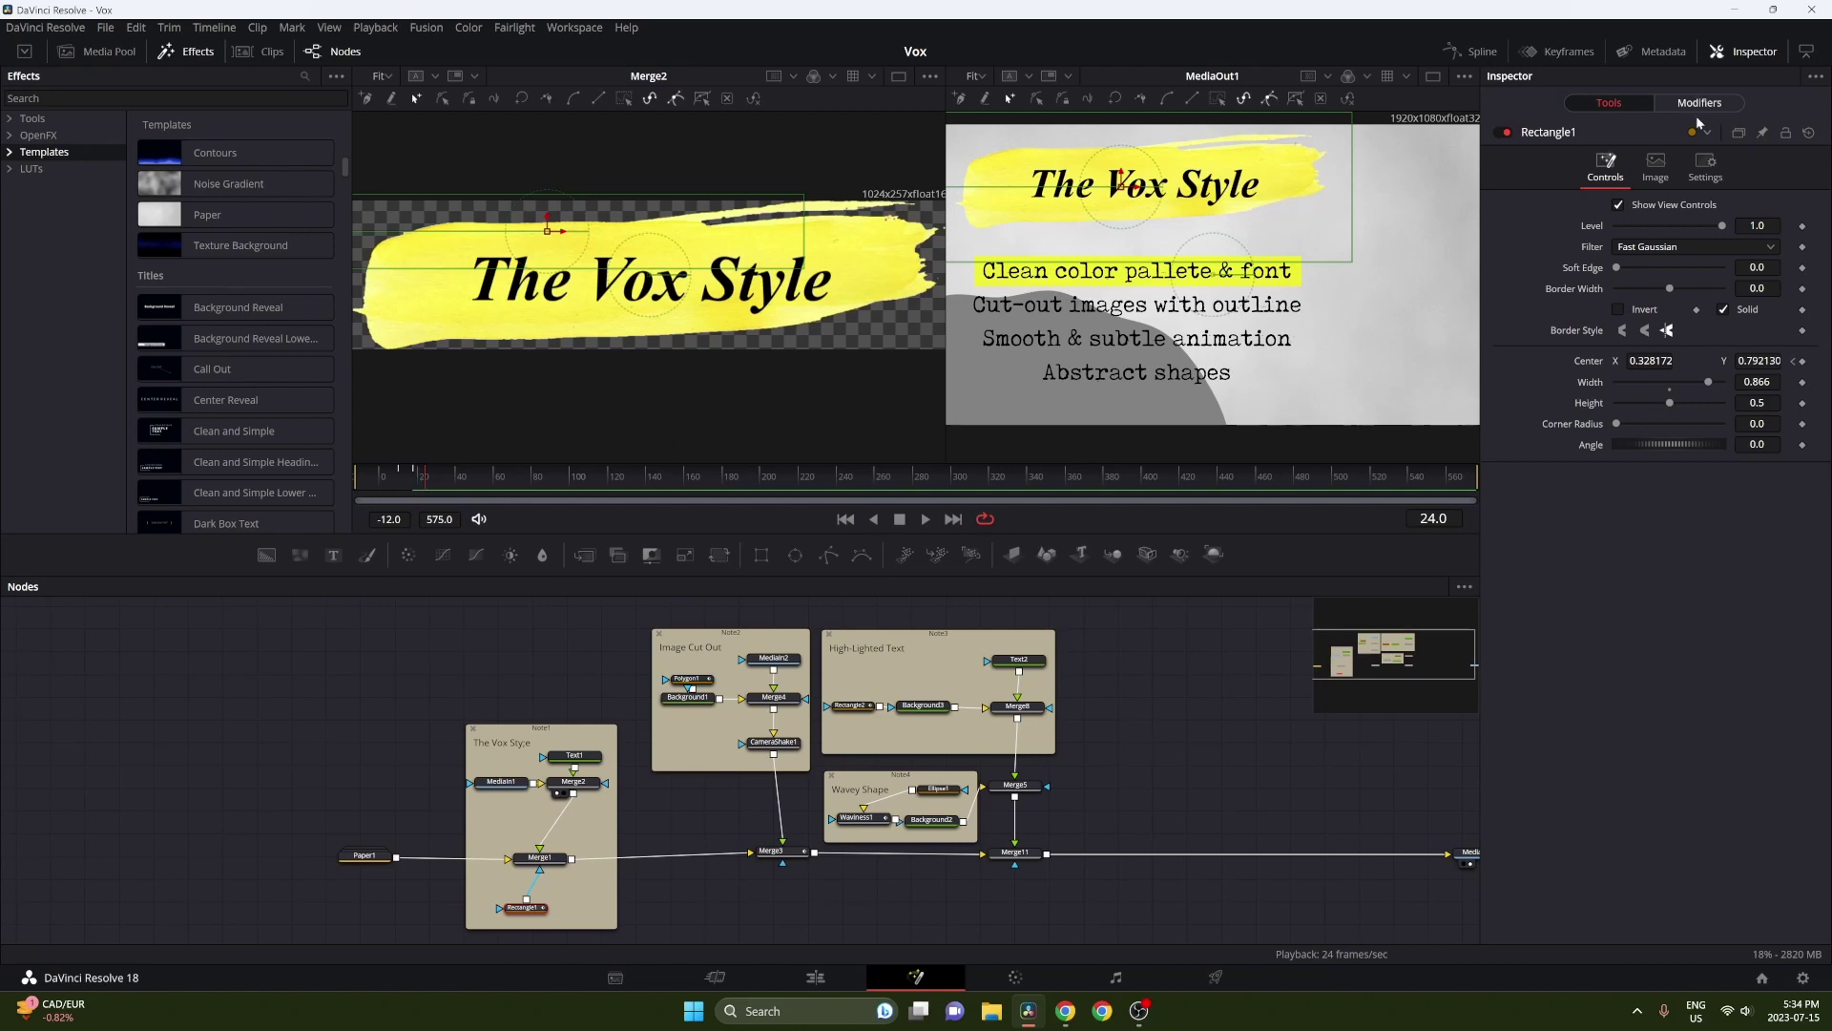
{"action": "left_click", "coordinate": [1655, 172]}
{"action": "left_click", "coordinate": [1605, 168]}
{"action": "left_click_drag", "start_coordinate": [412, 477], "coordinate": [405, 472]}
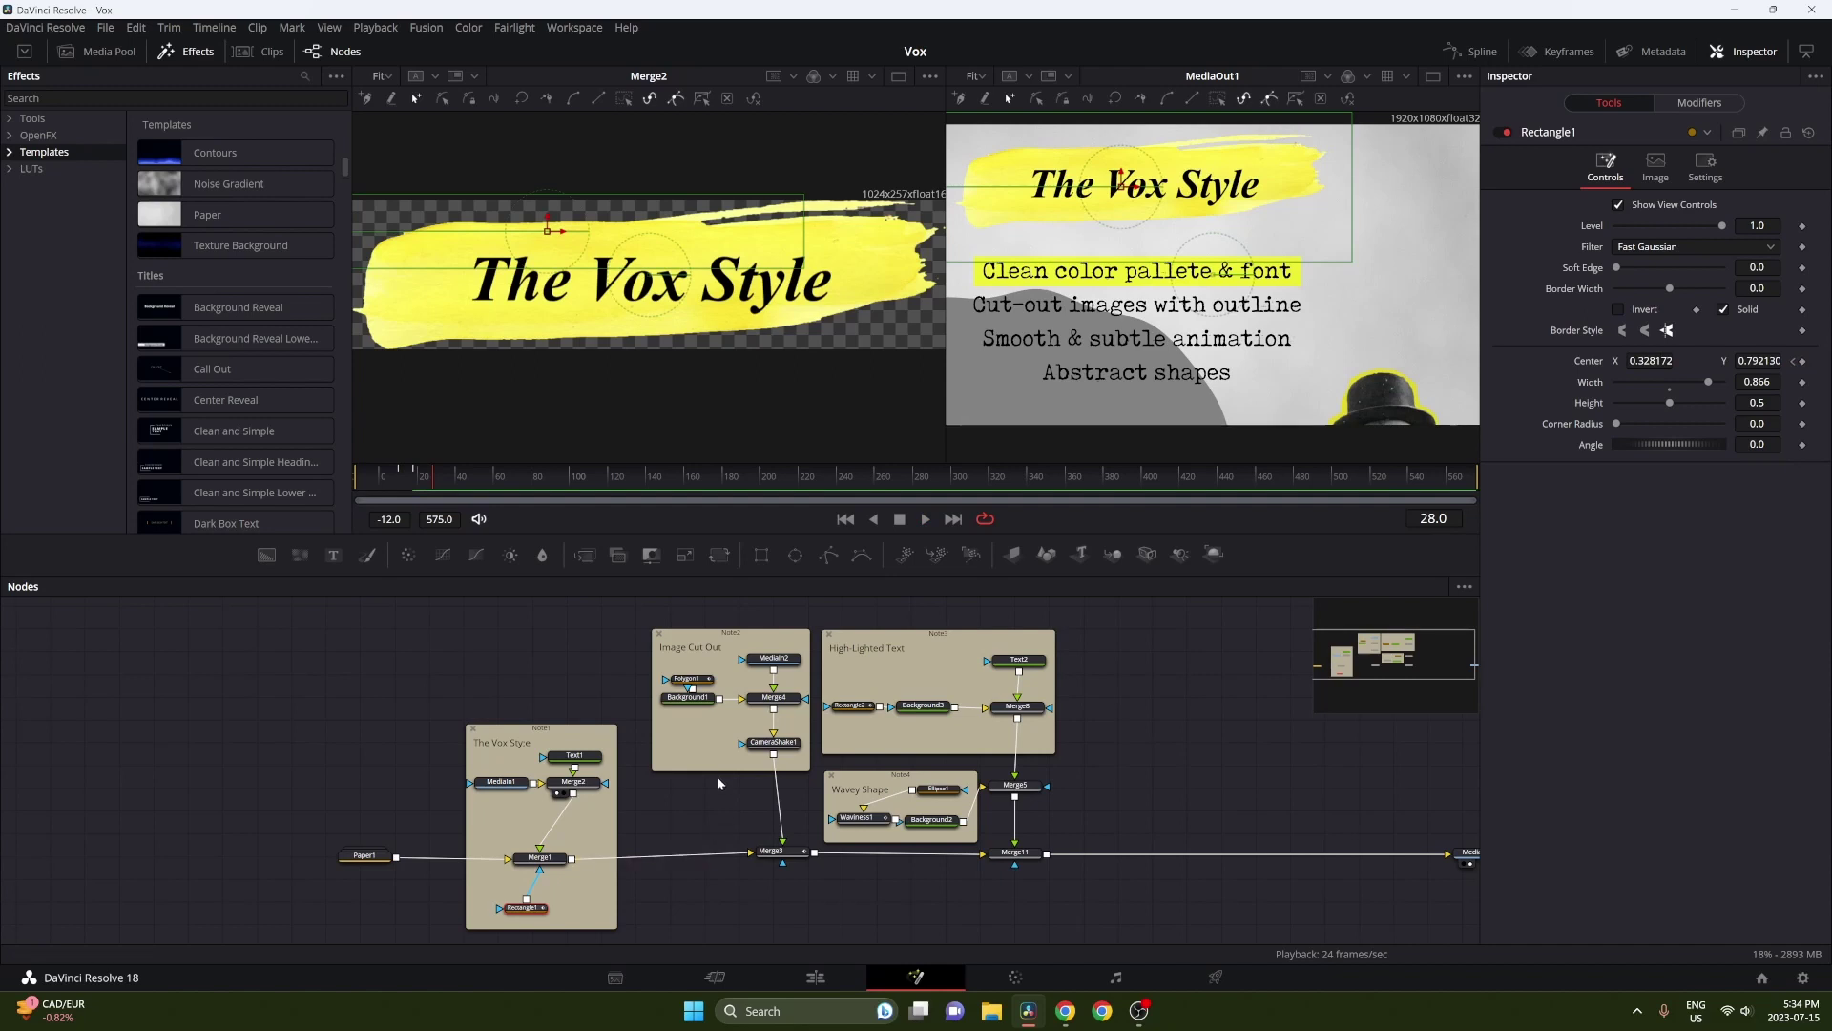
Preview Background1, MediaIn2 and Polygon1, then view Merge4's yellow-outlined cut-out portrait.
{"action": "left_click", "coordinate": [673, 710]}
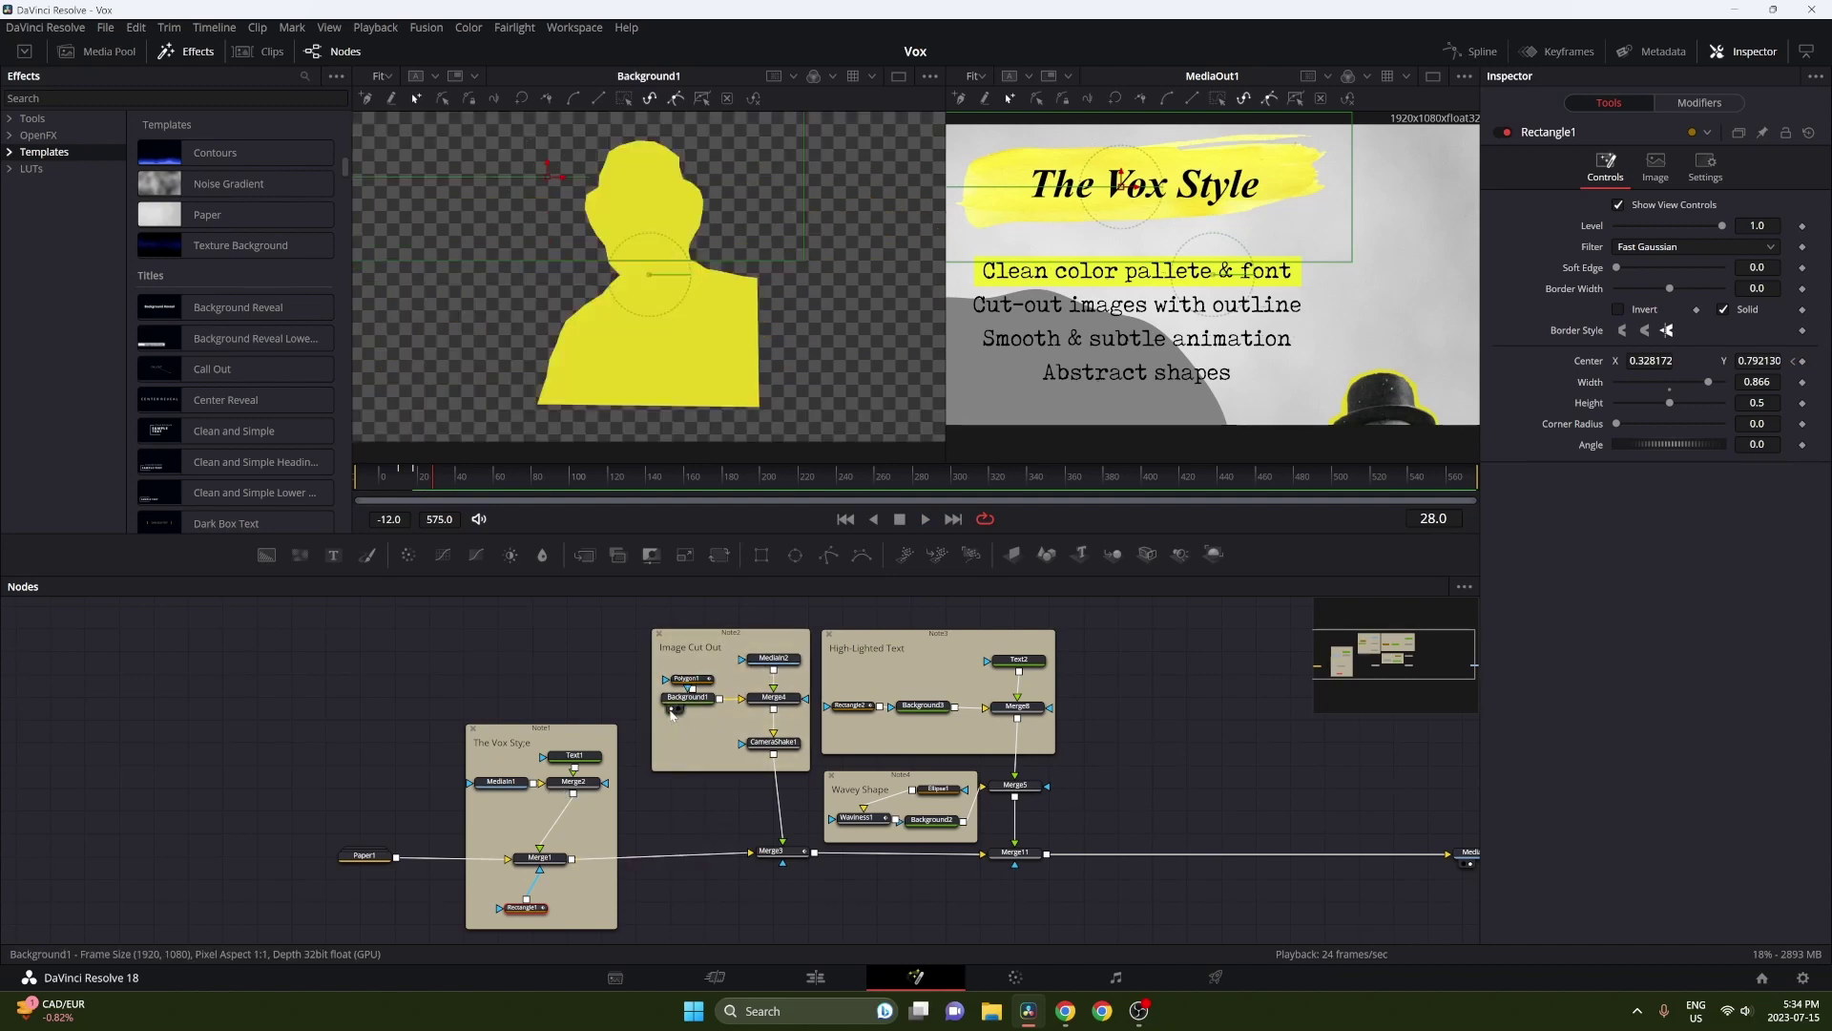
{"action": "left_click", "coordinate": [759, 669]}
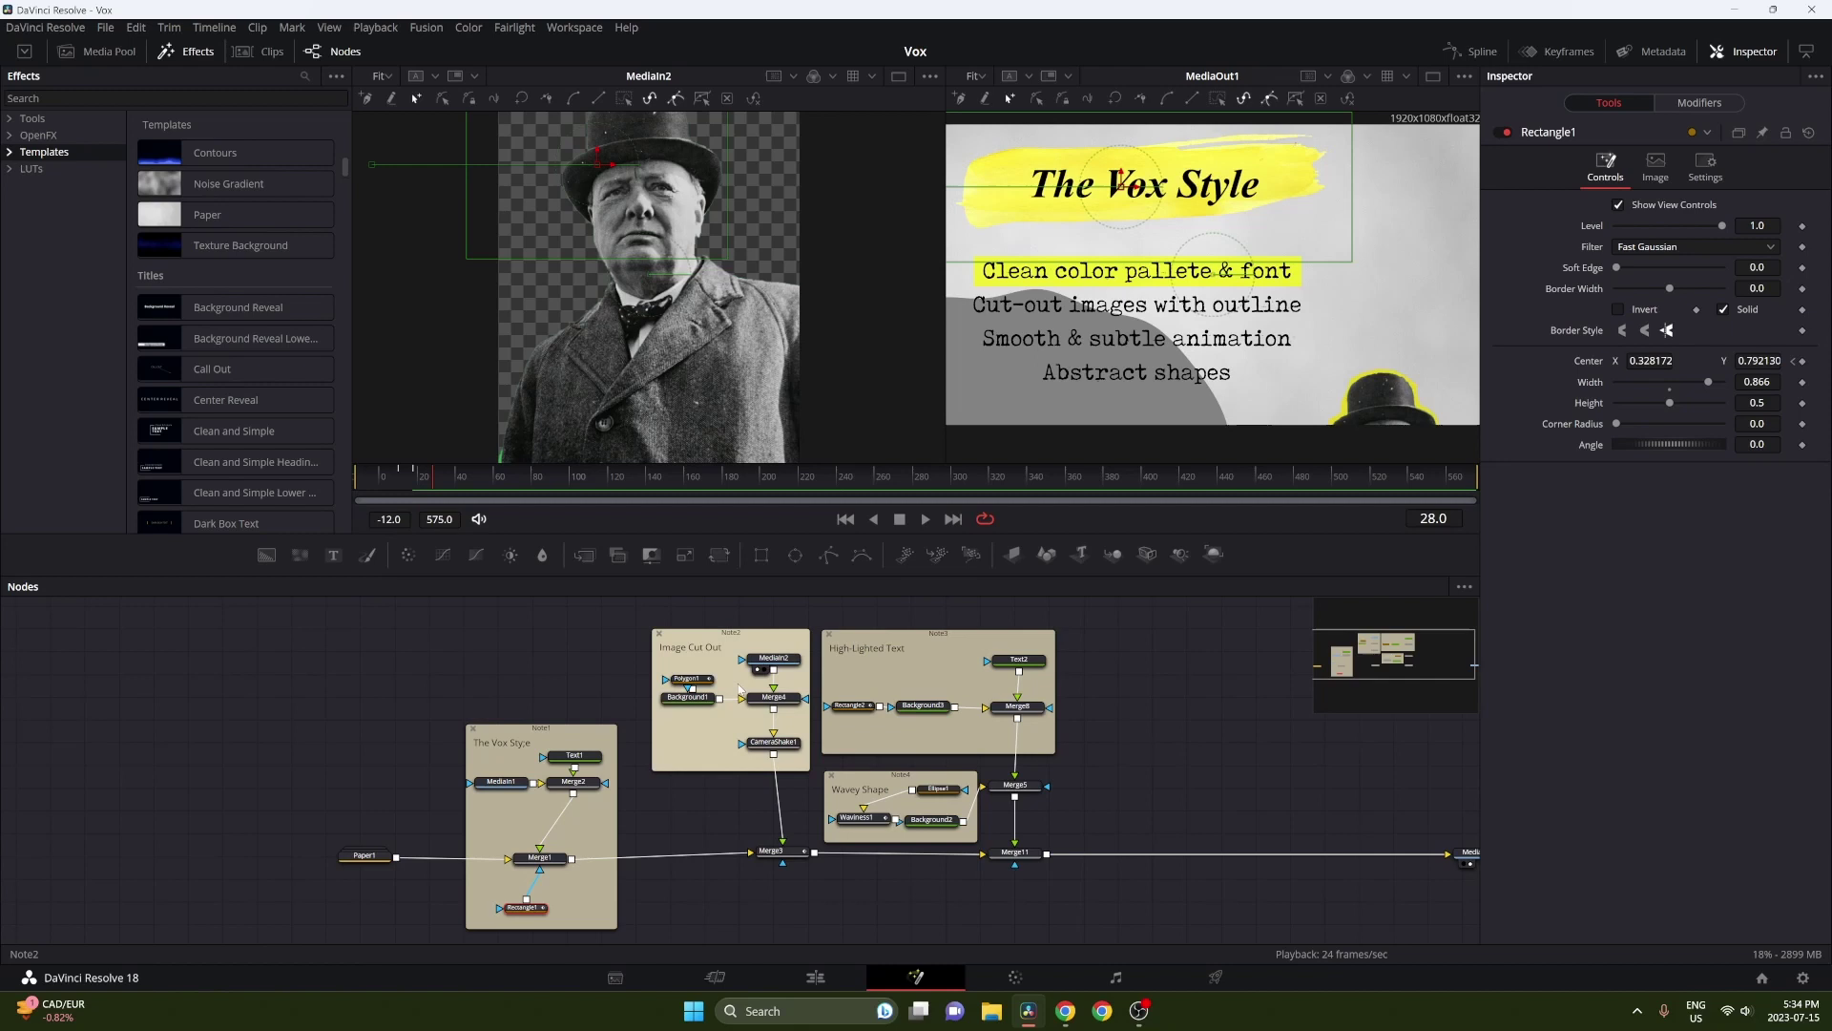
{"action": "left_click", "coordinate": [674, 709]}
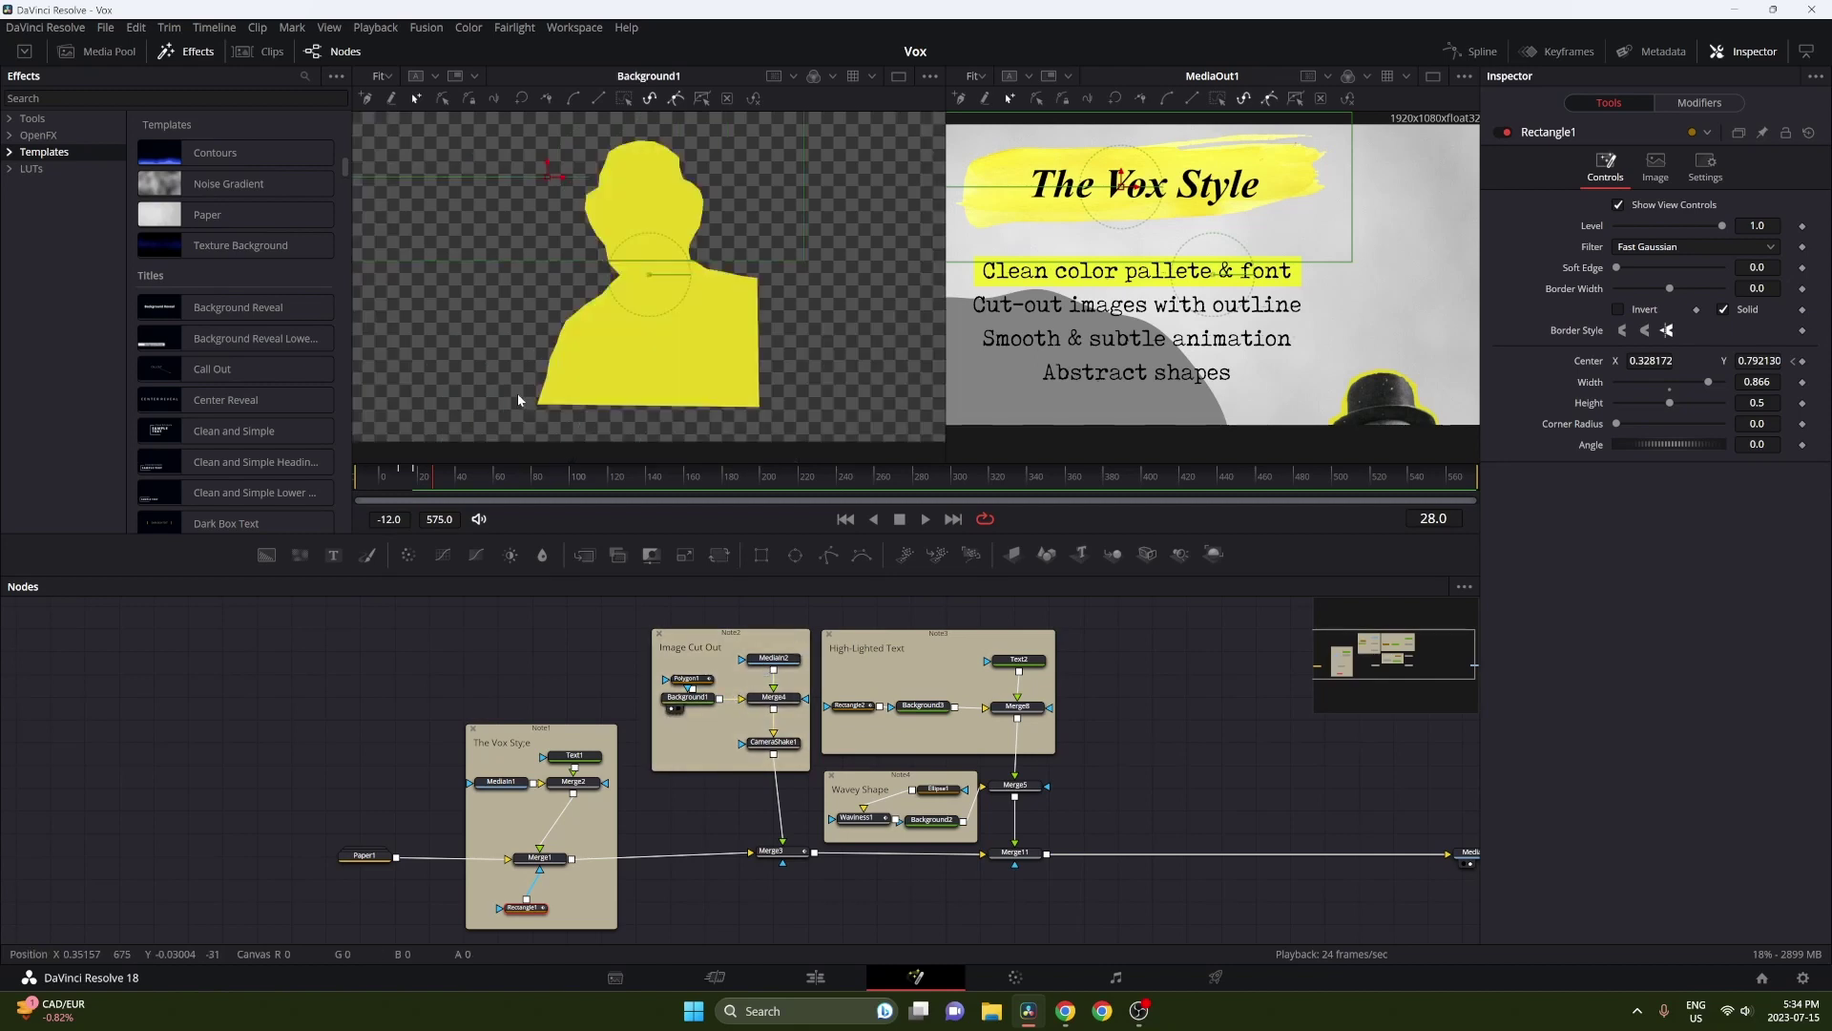
{"action": "left_click", "coordinate": [701, 685]}
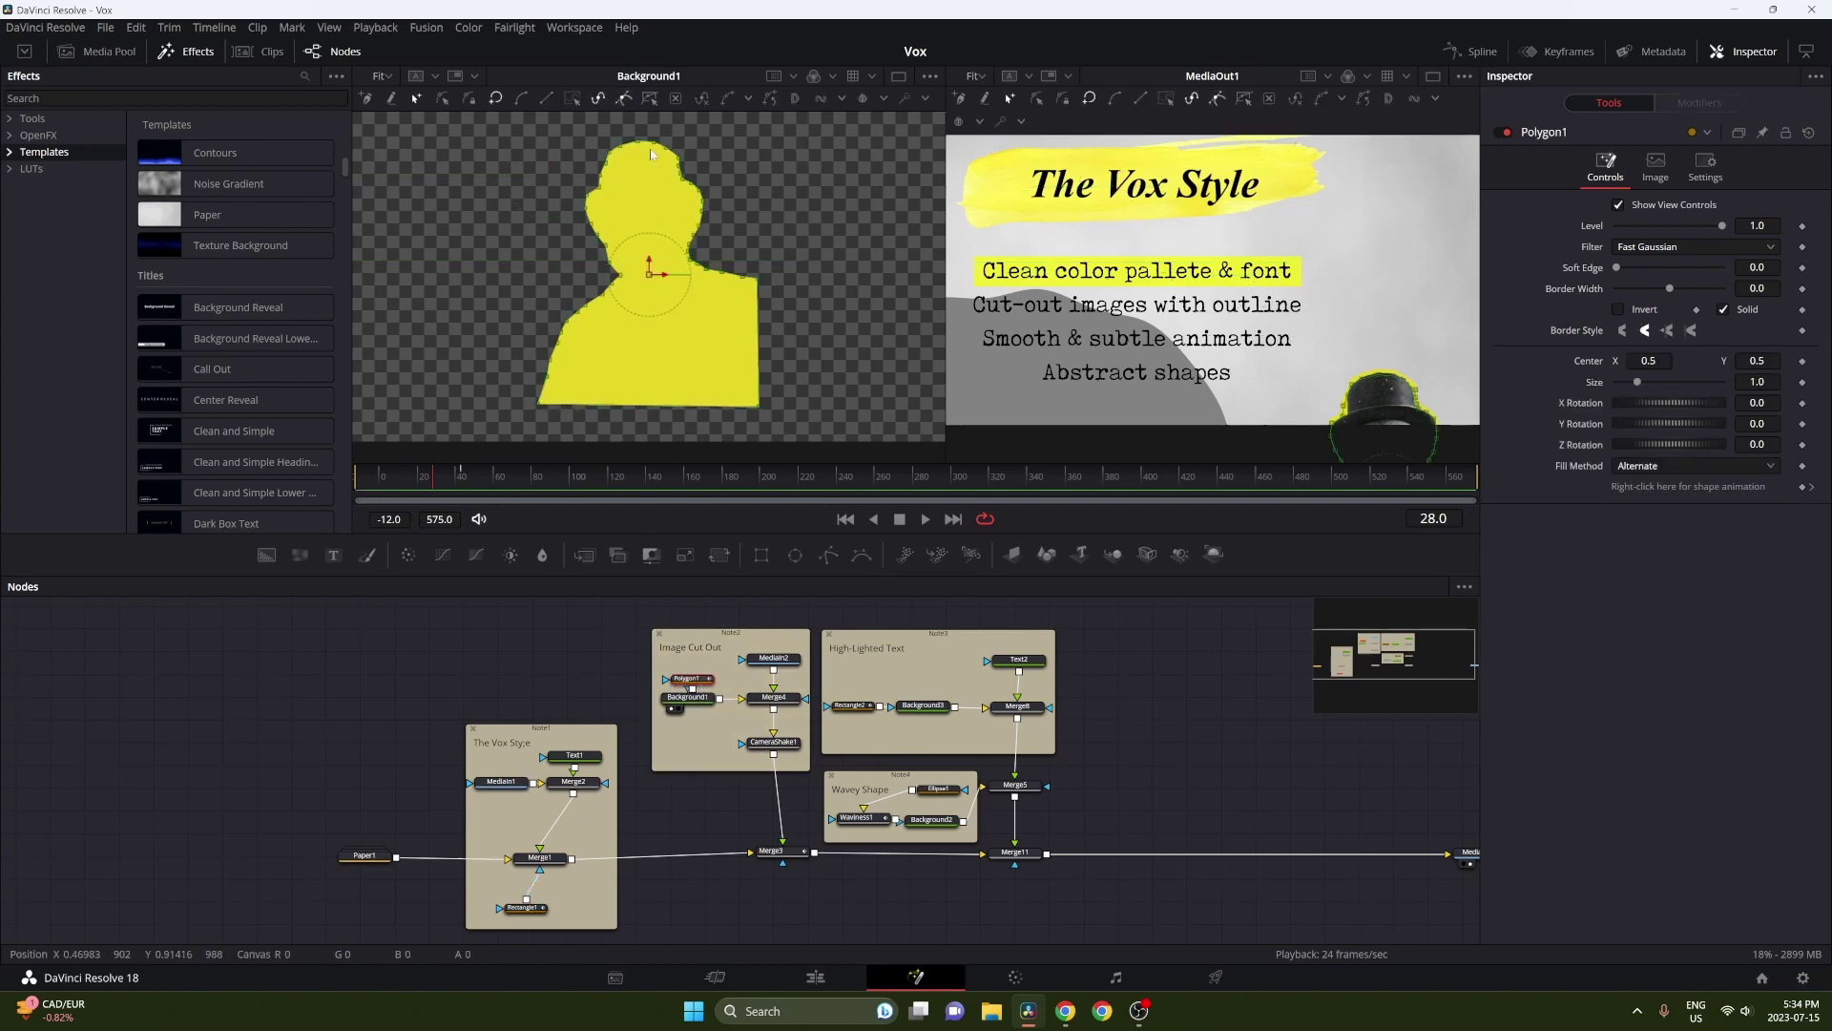
{"action": "left_click", "coordinate": [759, 710]}
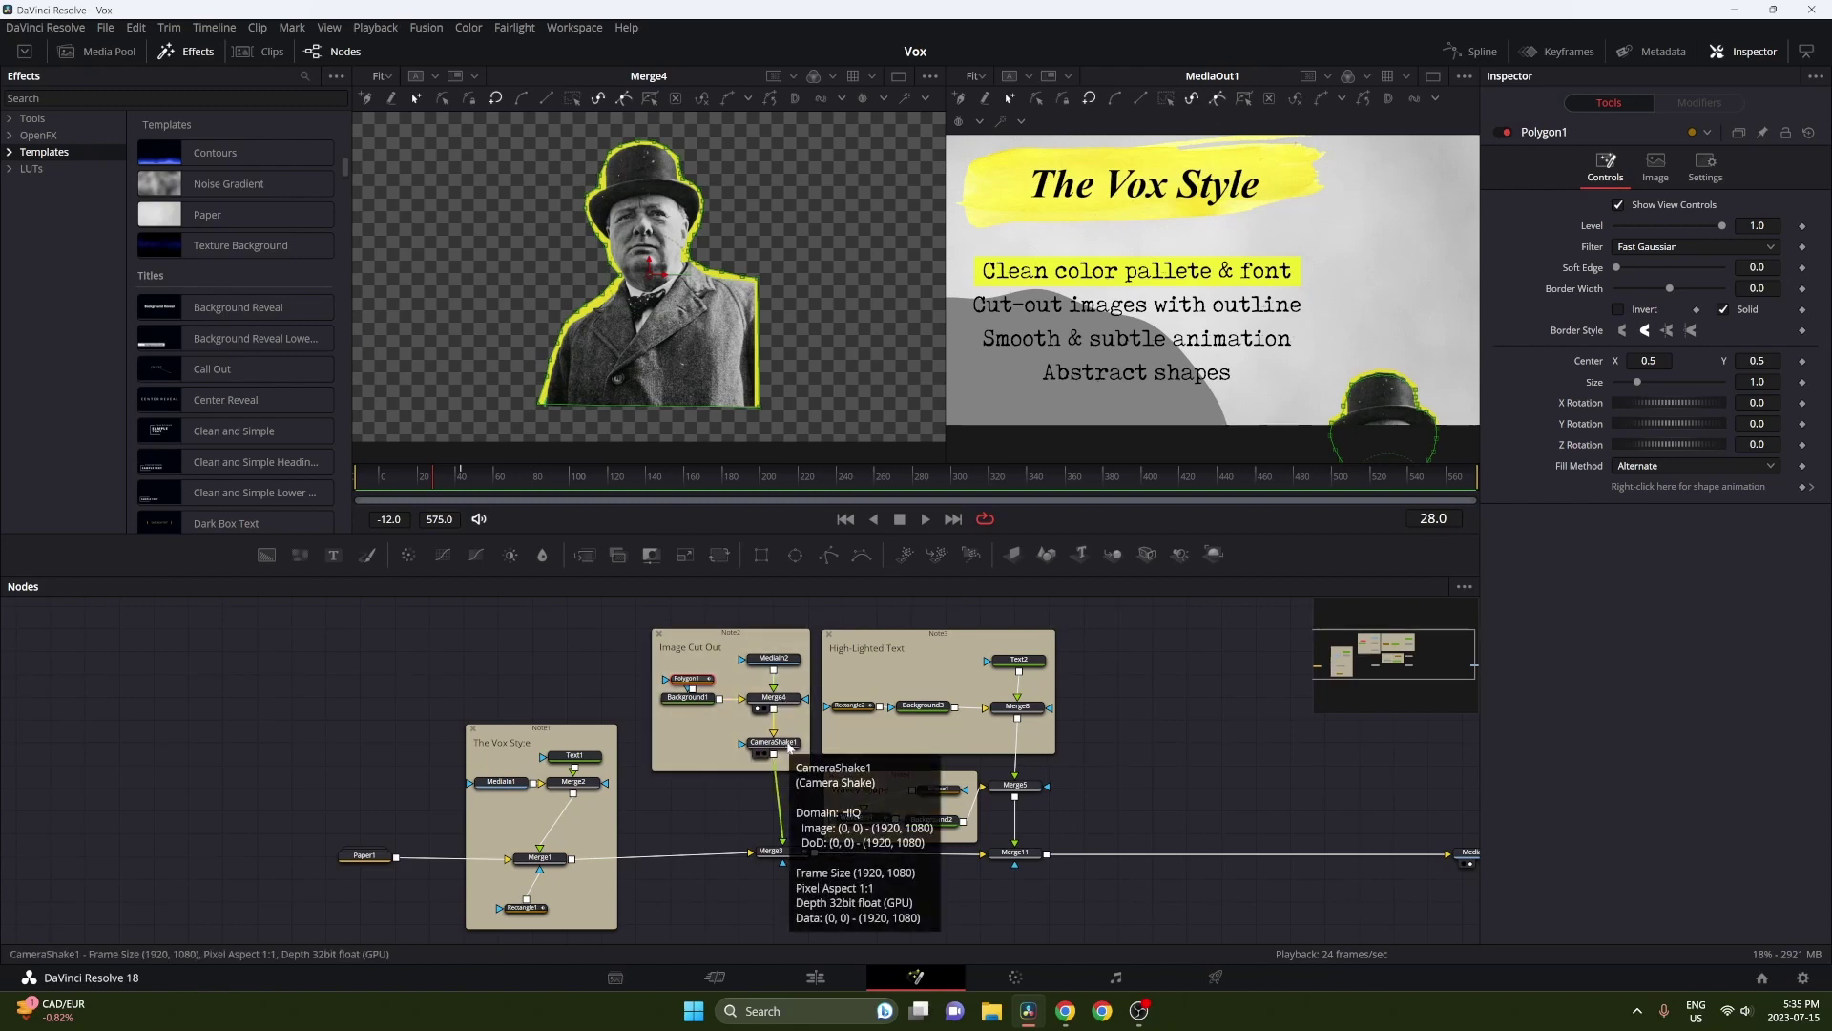
Inspect CameraShake1 at frame 24, then Merge4 and Merge3's placement controls around frame 47.
{"action": "left_click", "coordinate": [790, 746]}
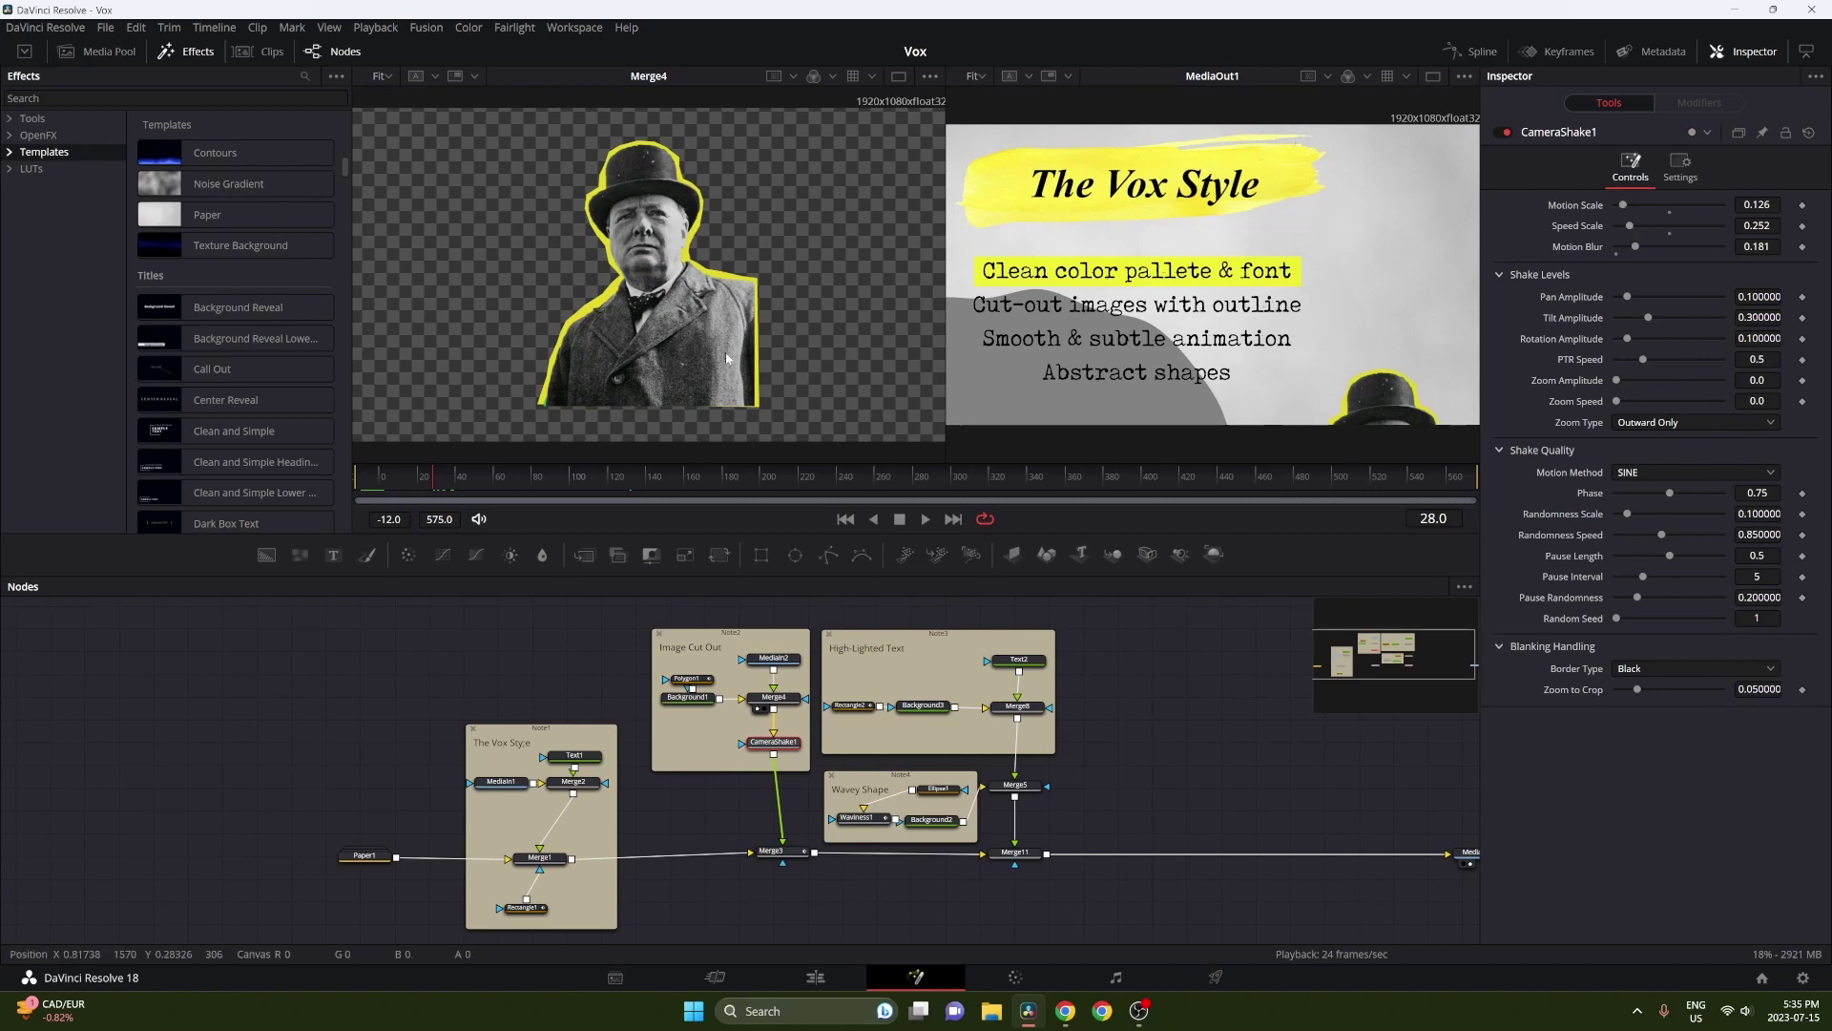
{"action": "left_click", "coordinate": [422, 479]}
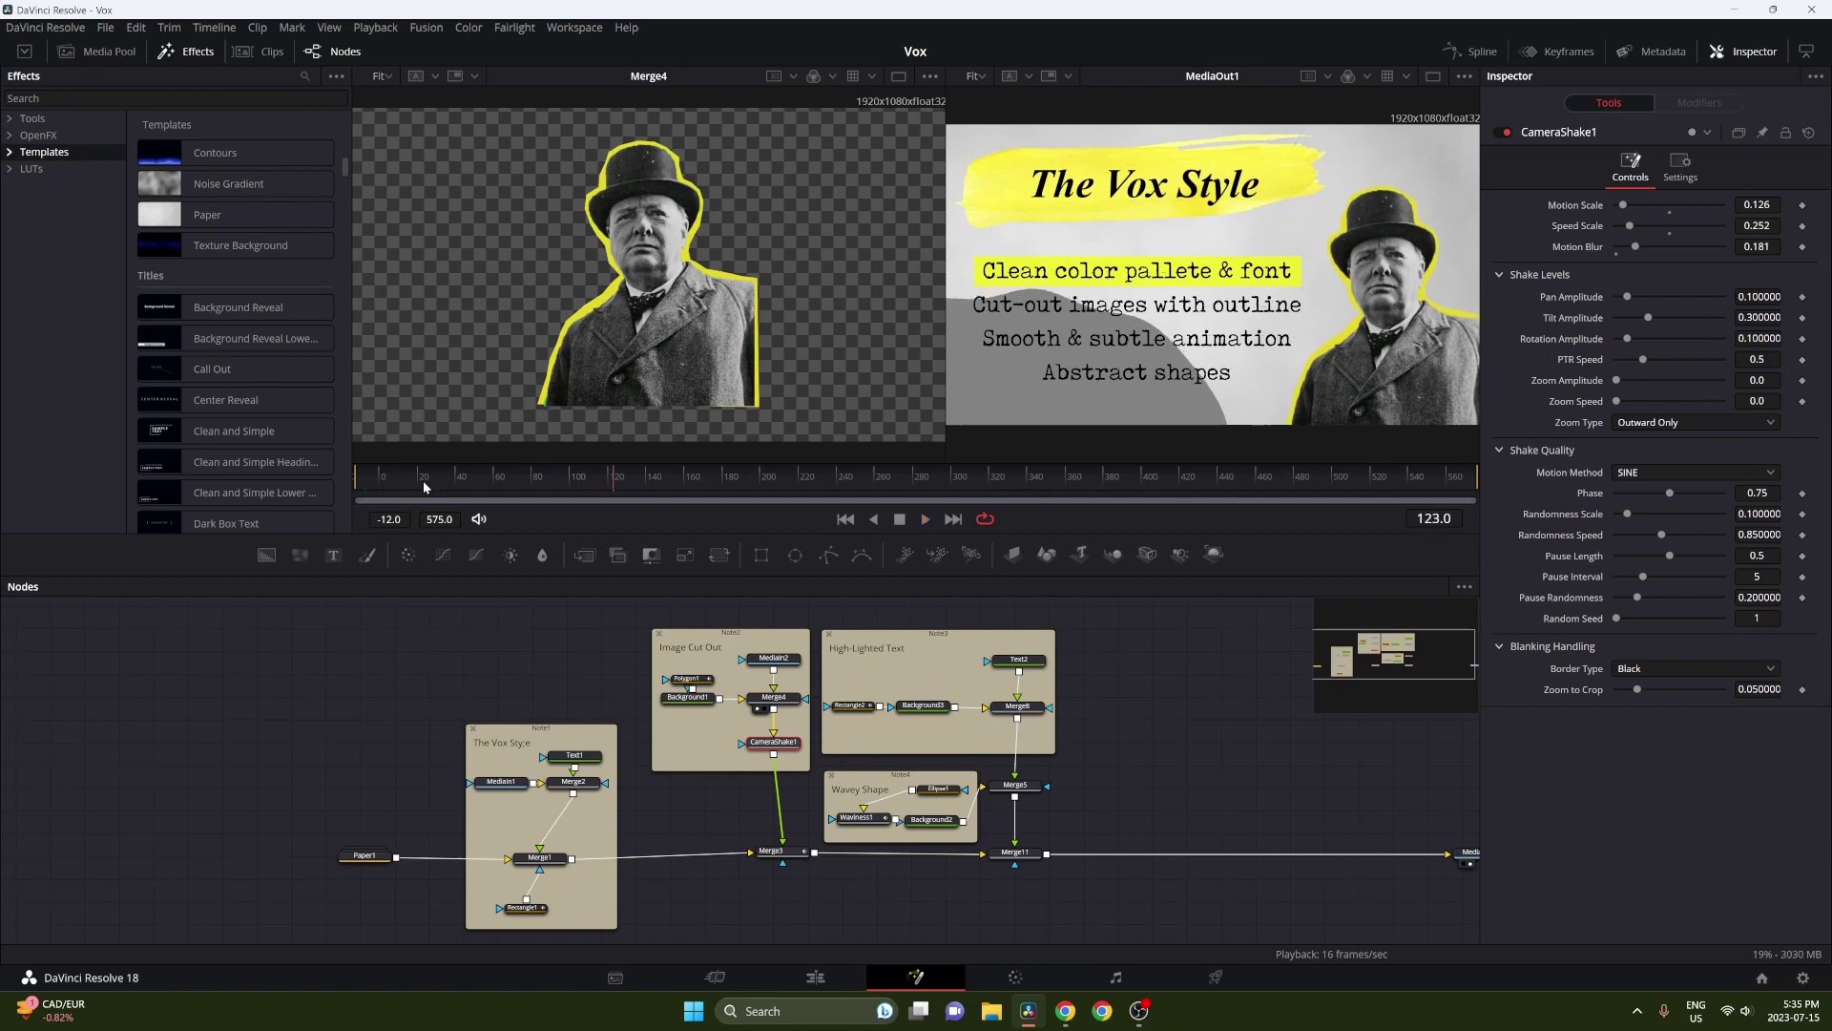
{"action": "left_click", "coordinate": [780, 697]}
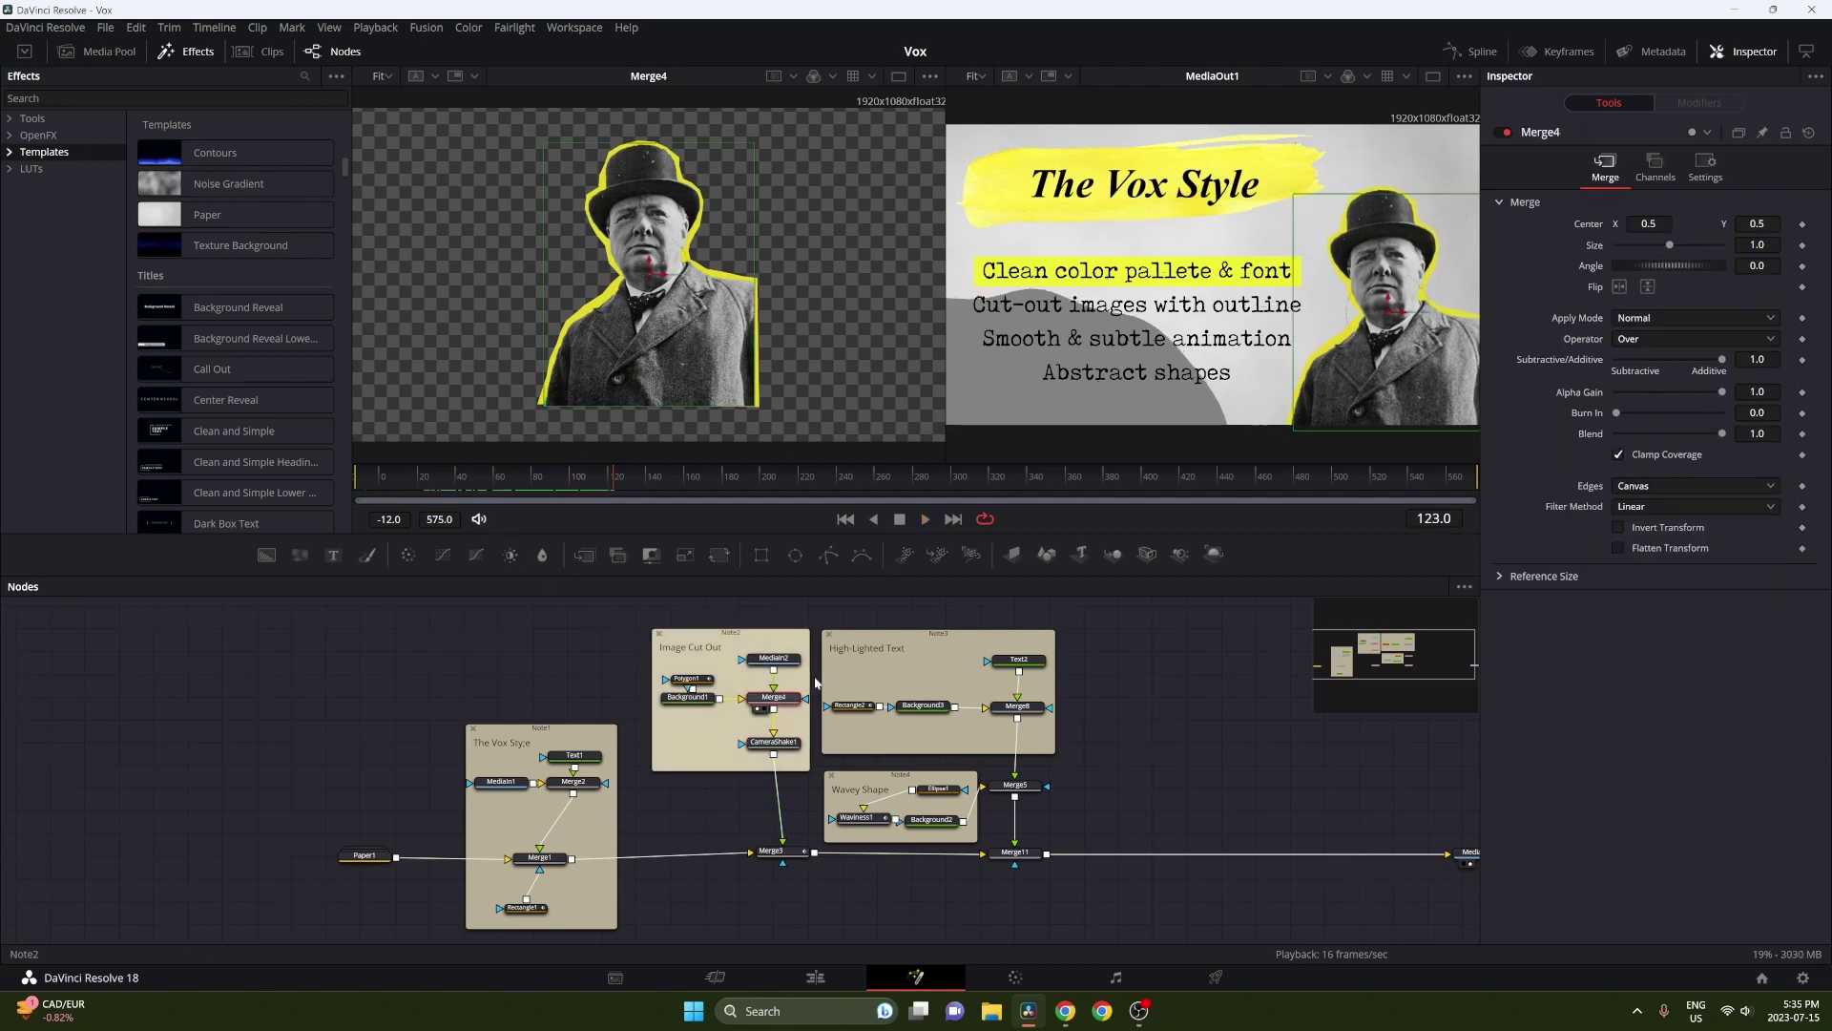
{"action": "left_click", "coordinate": [771, 850]}
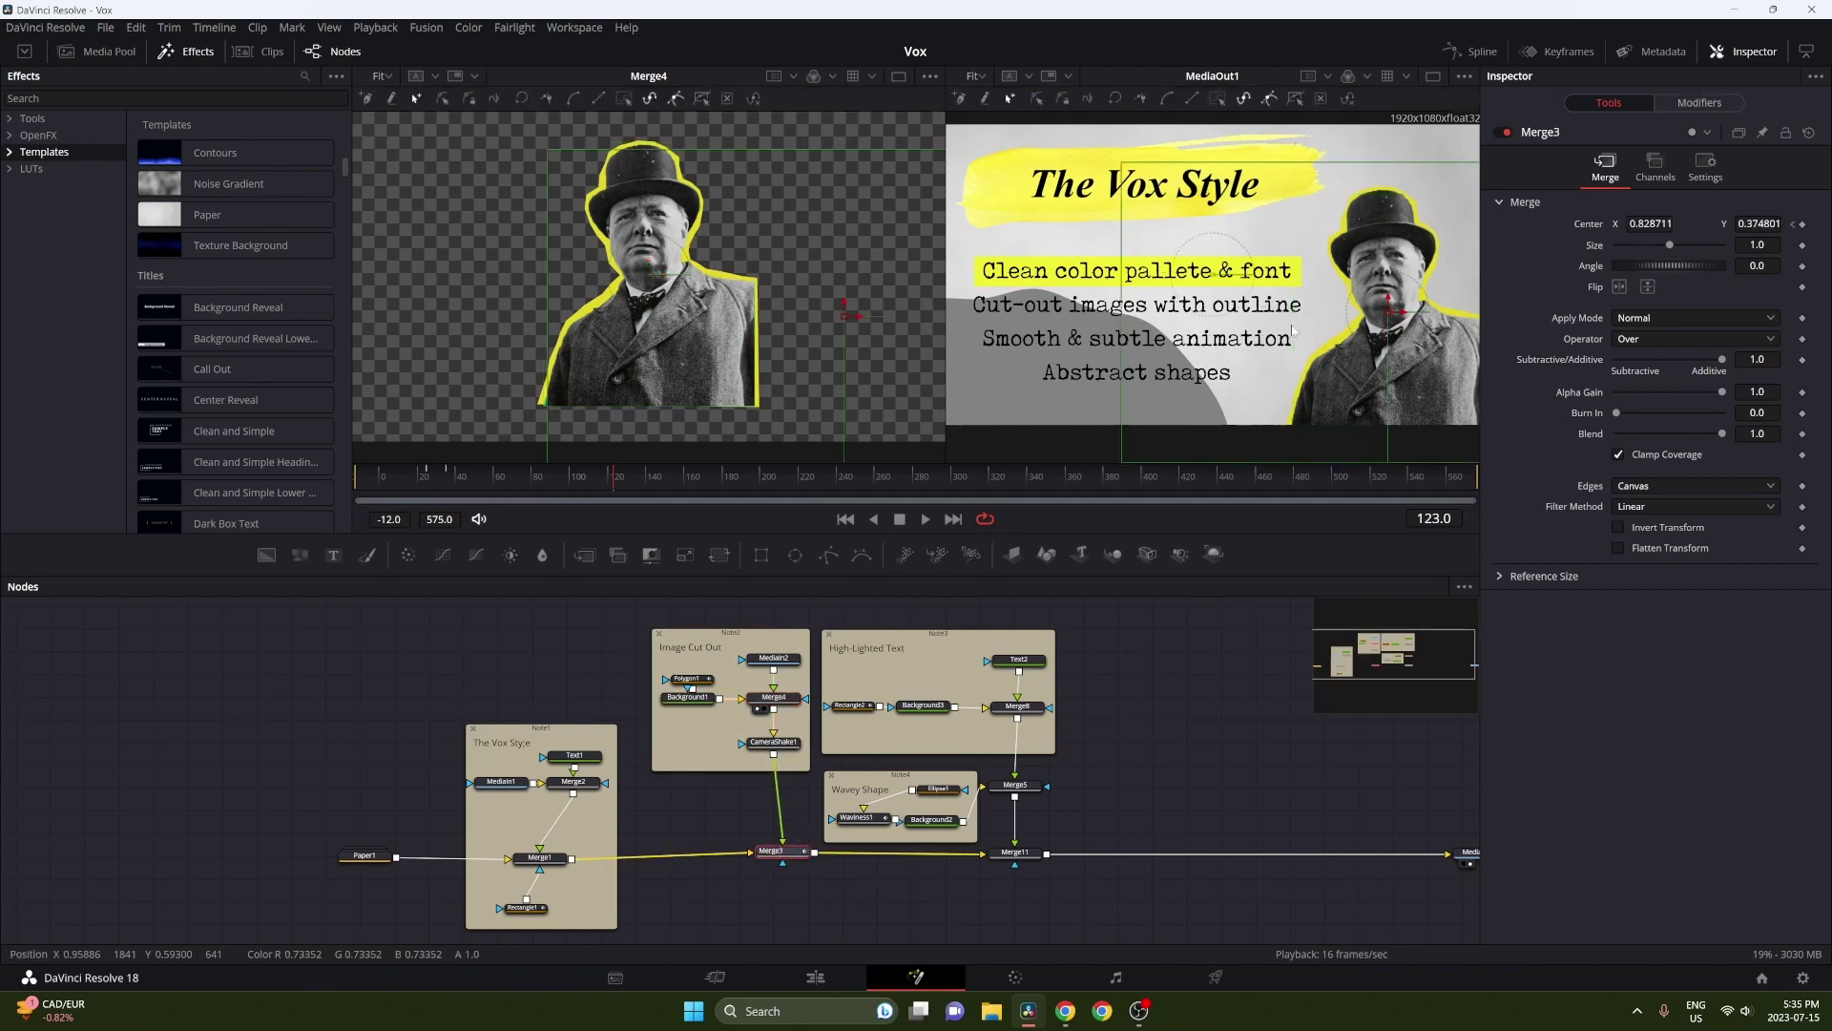
{"action": "left_click_drag", "start_coordinate": [615, 468], "coordinate": [466, 468]}
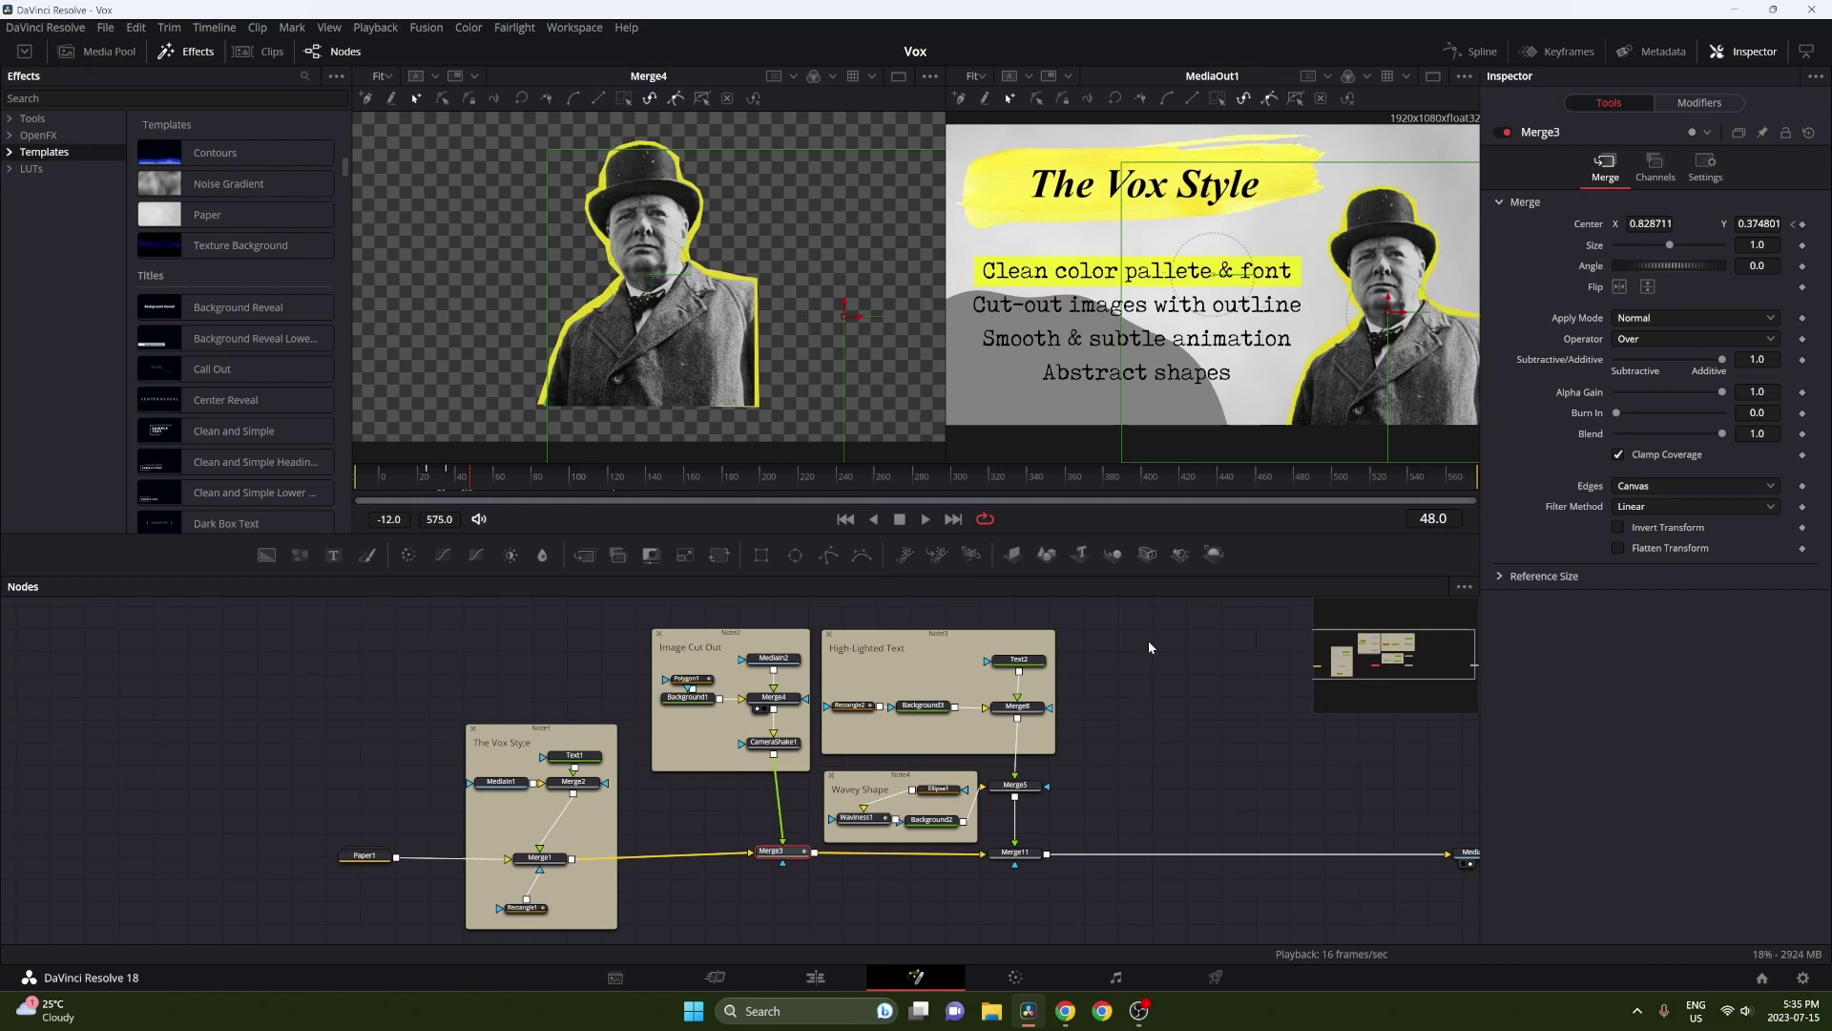
Preview Text2's bullet lines, Background3's yellow highlight bar, and its Rectangle2 mask.
{"action": "left_click", "coordinate": [897, 647]}
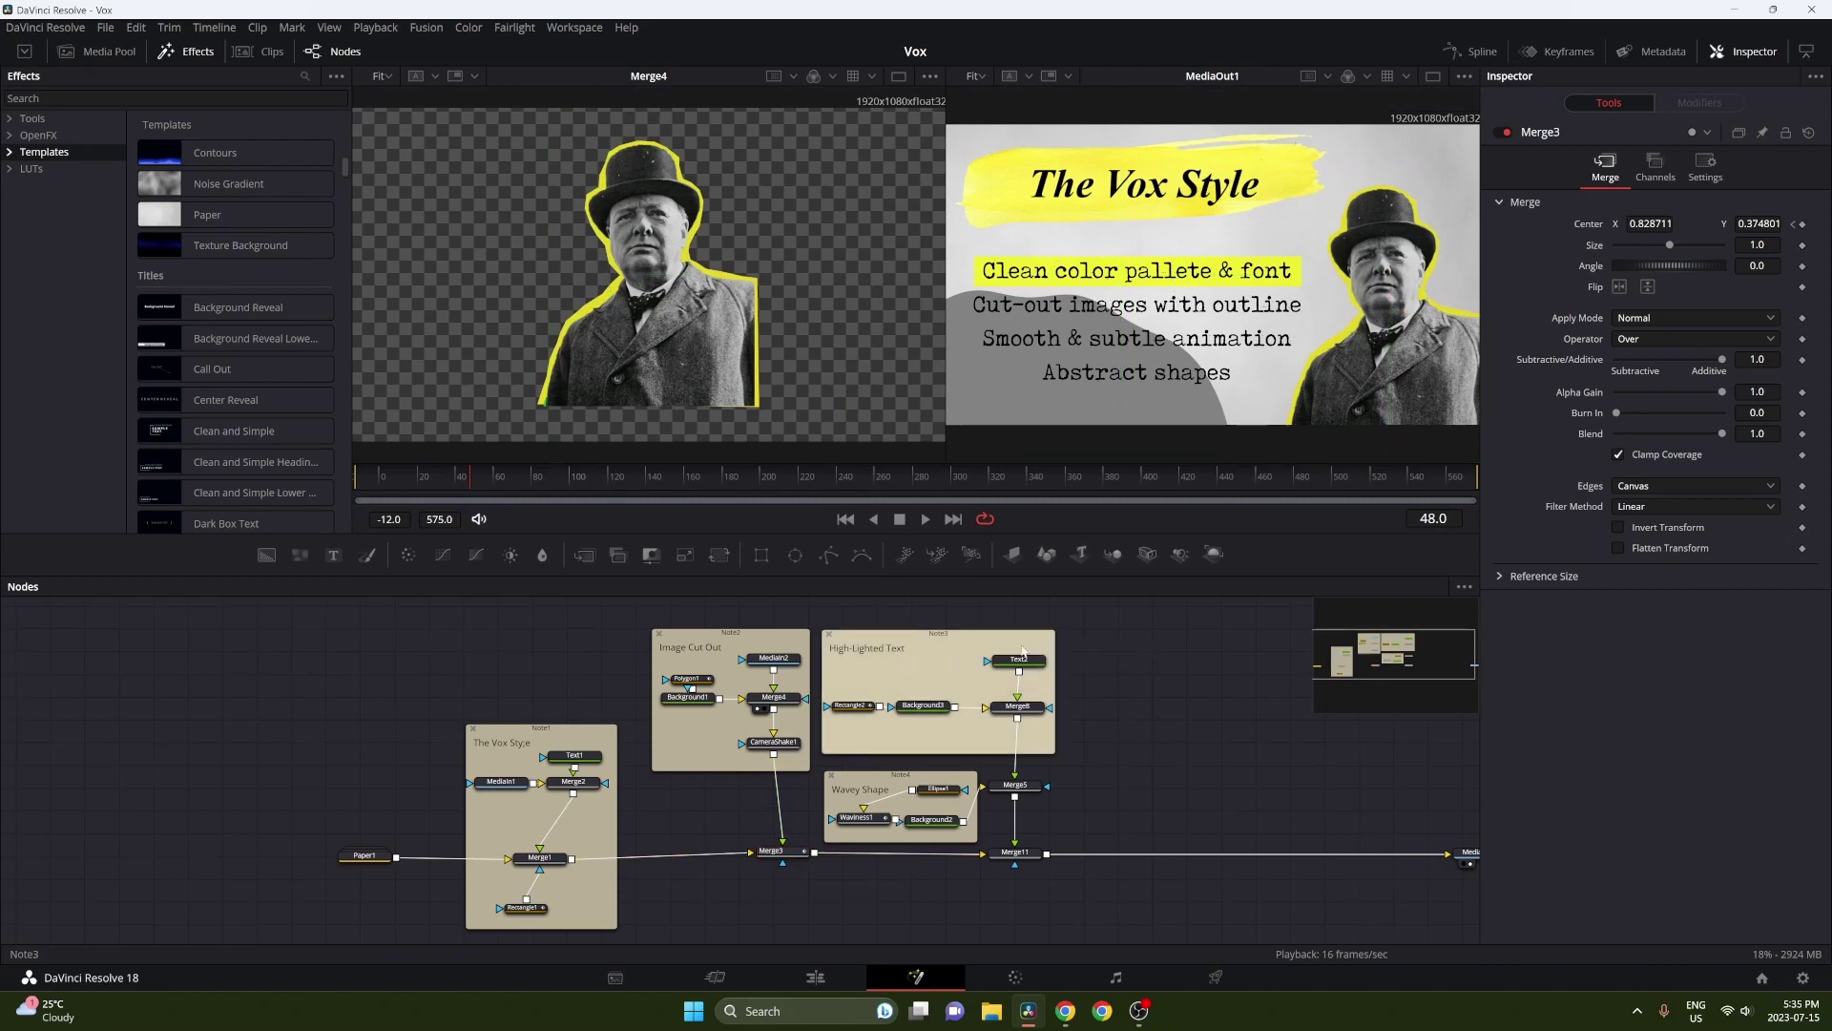
{"action": "left_click", "coordinate": [1004, 672]}
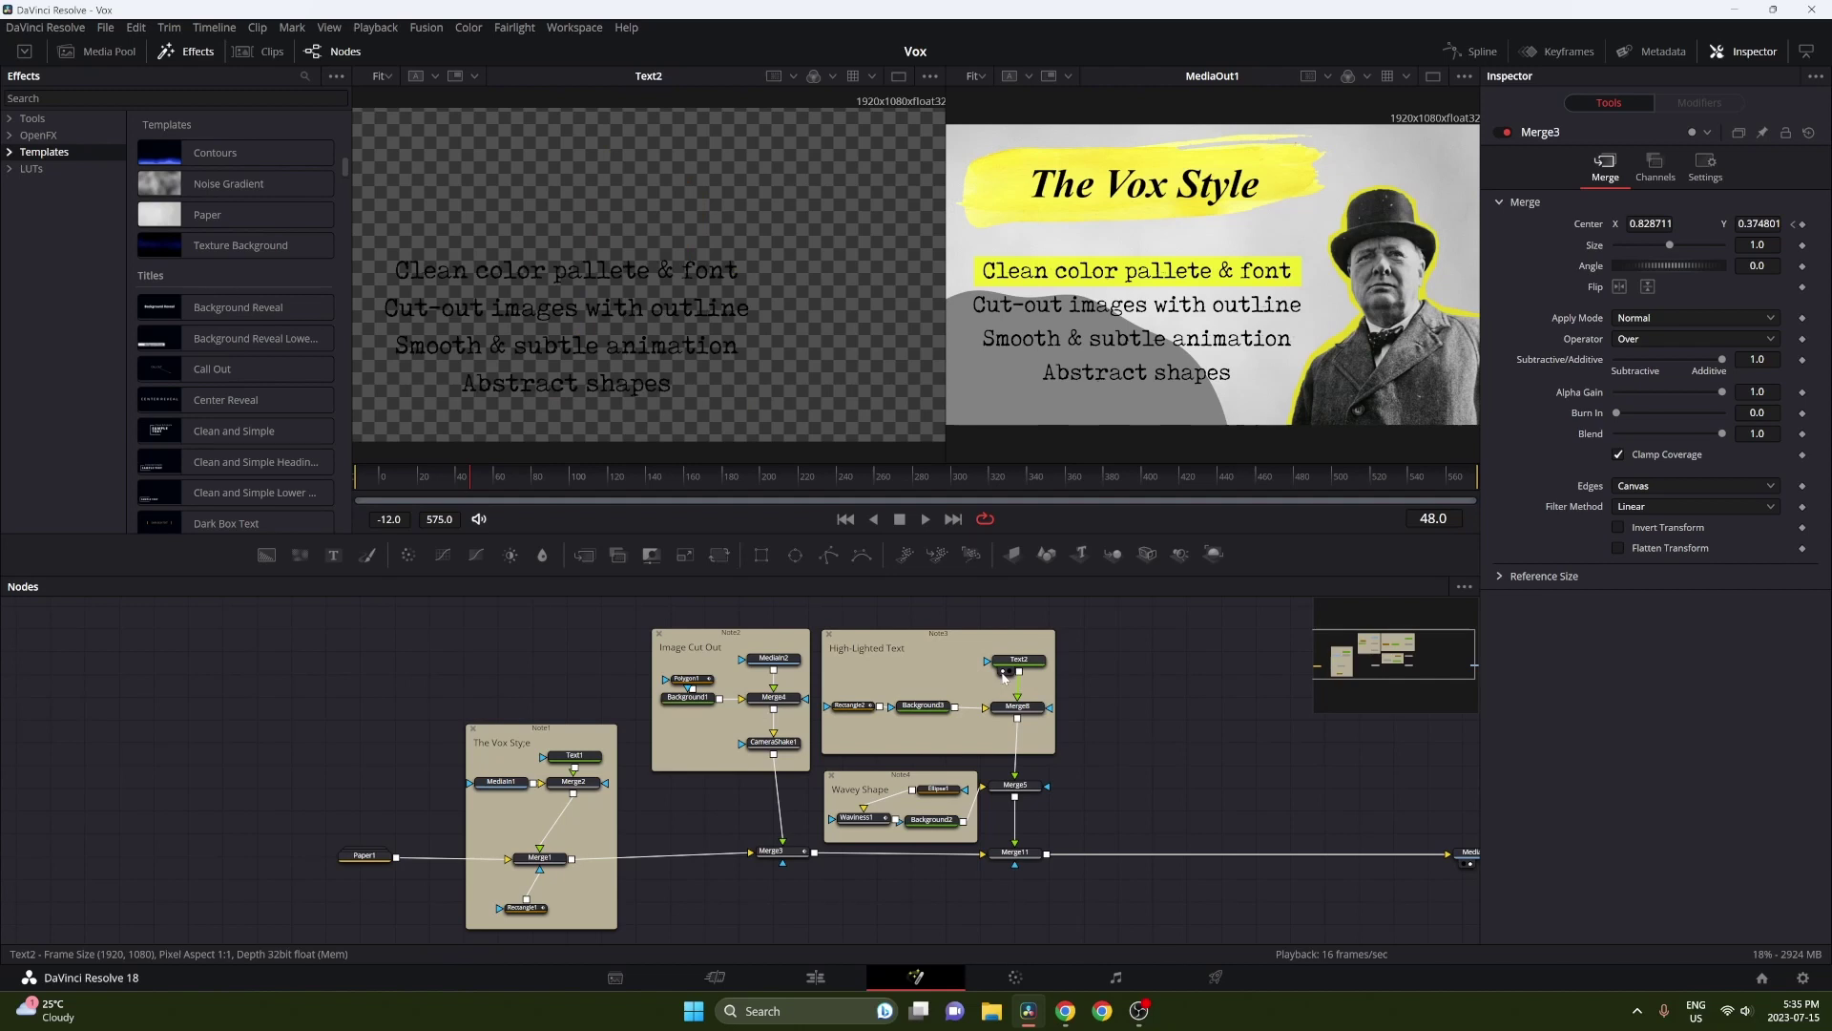
{"action": "left_click", "coordinate": [908, 717]}
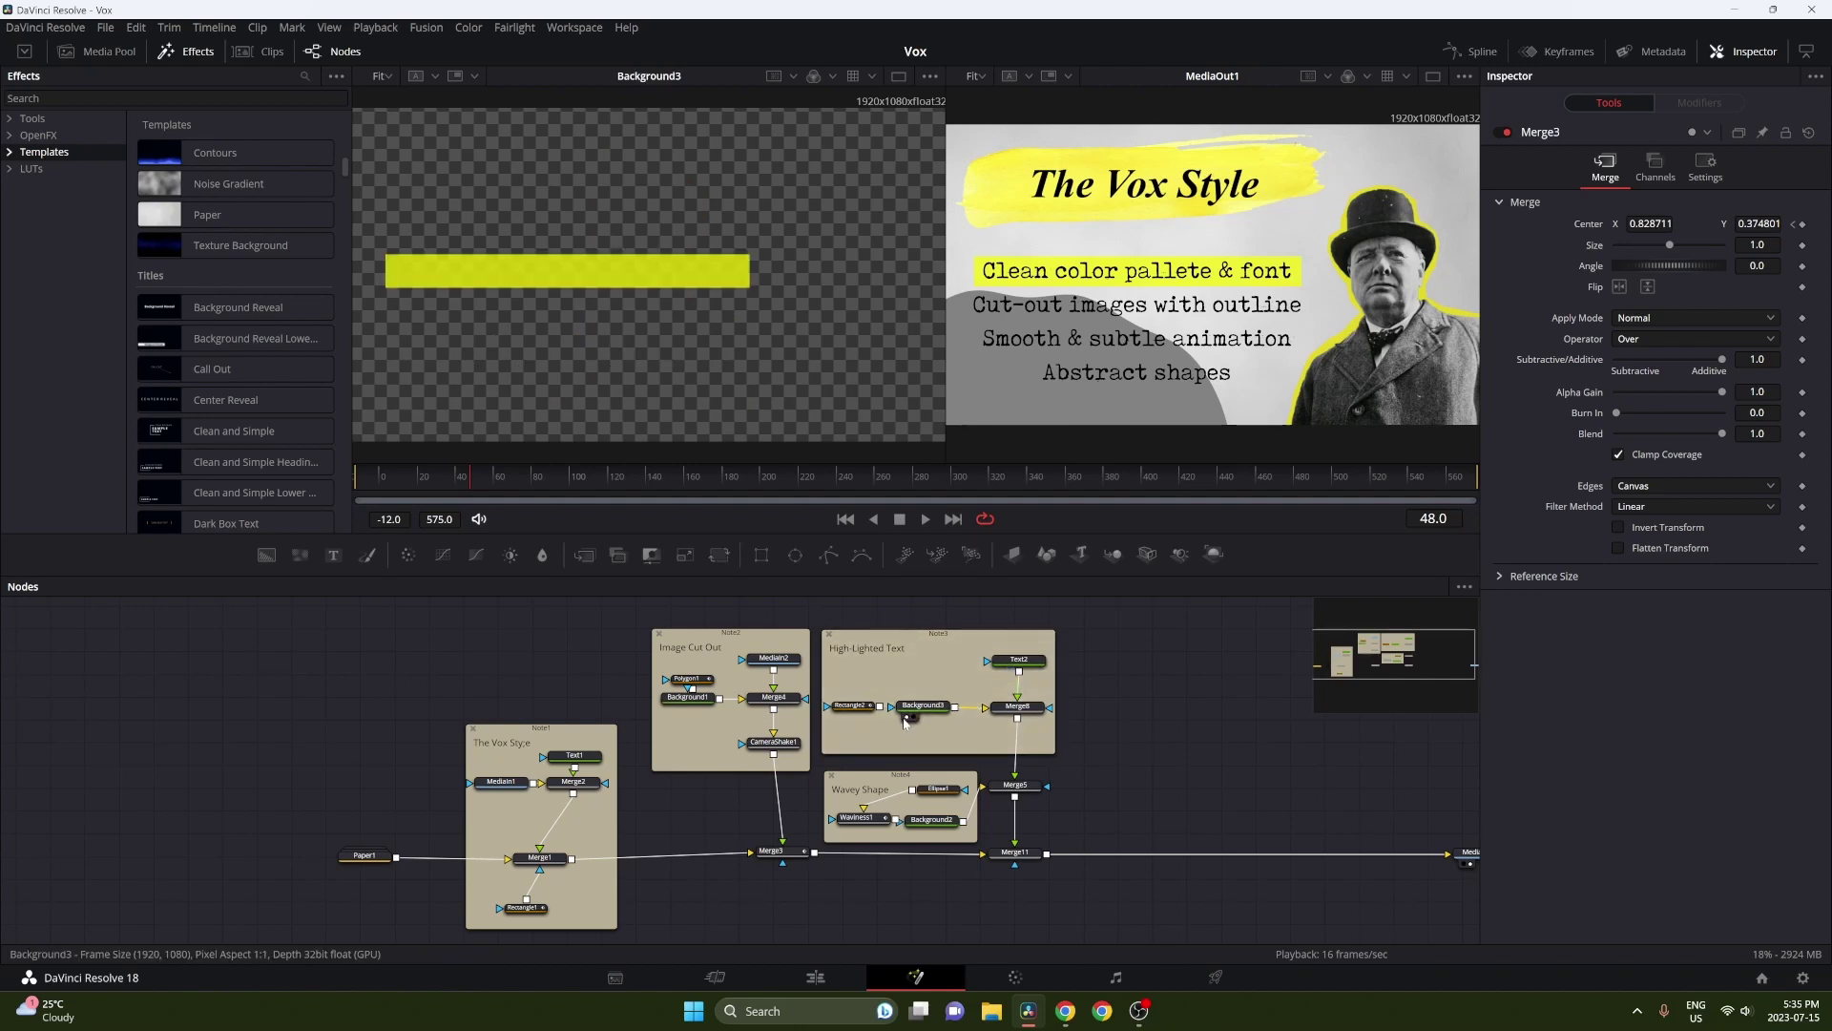
{"action": "left_click", "coordinate": [844, 720]}
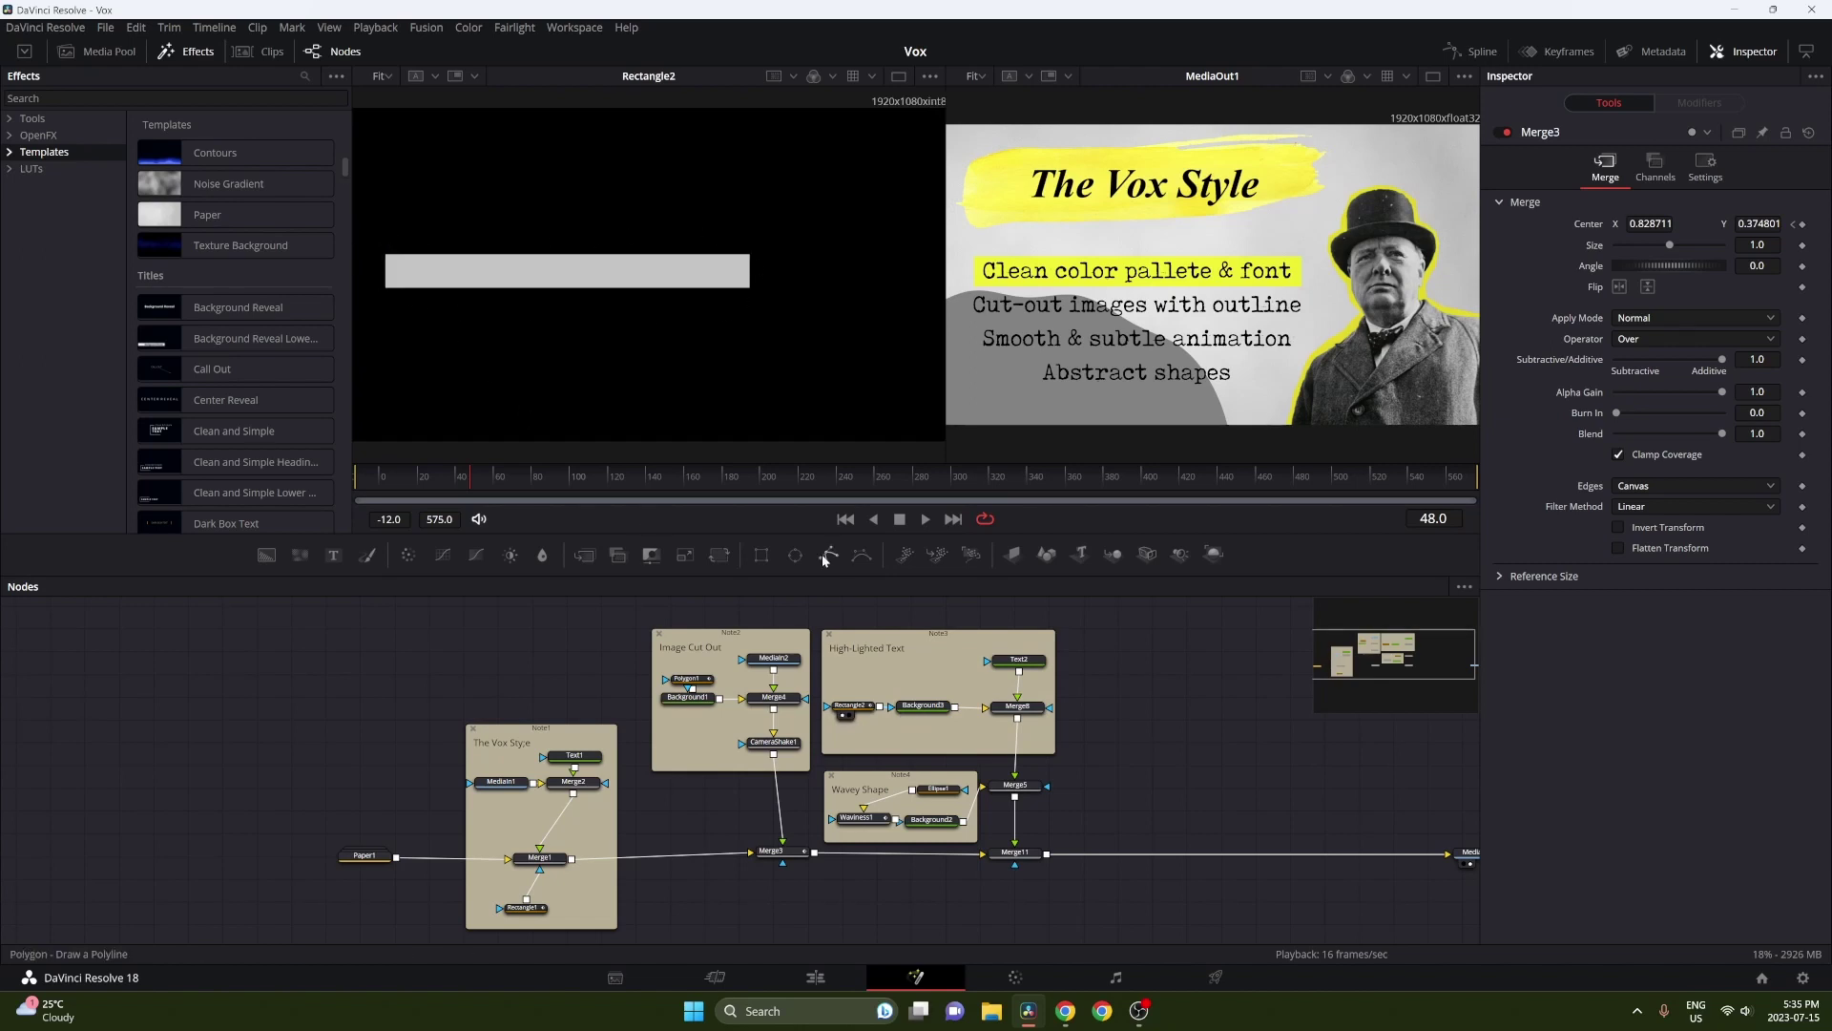
Scrub Merge8's highlighted text until 'Abstract shapes' is highlighted, then view Background2 alone.
{"action": "left_click", "coordinate": [907, 719]}
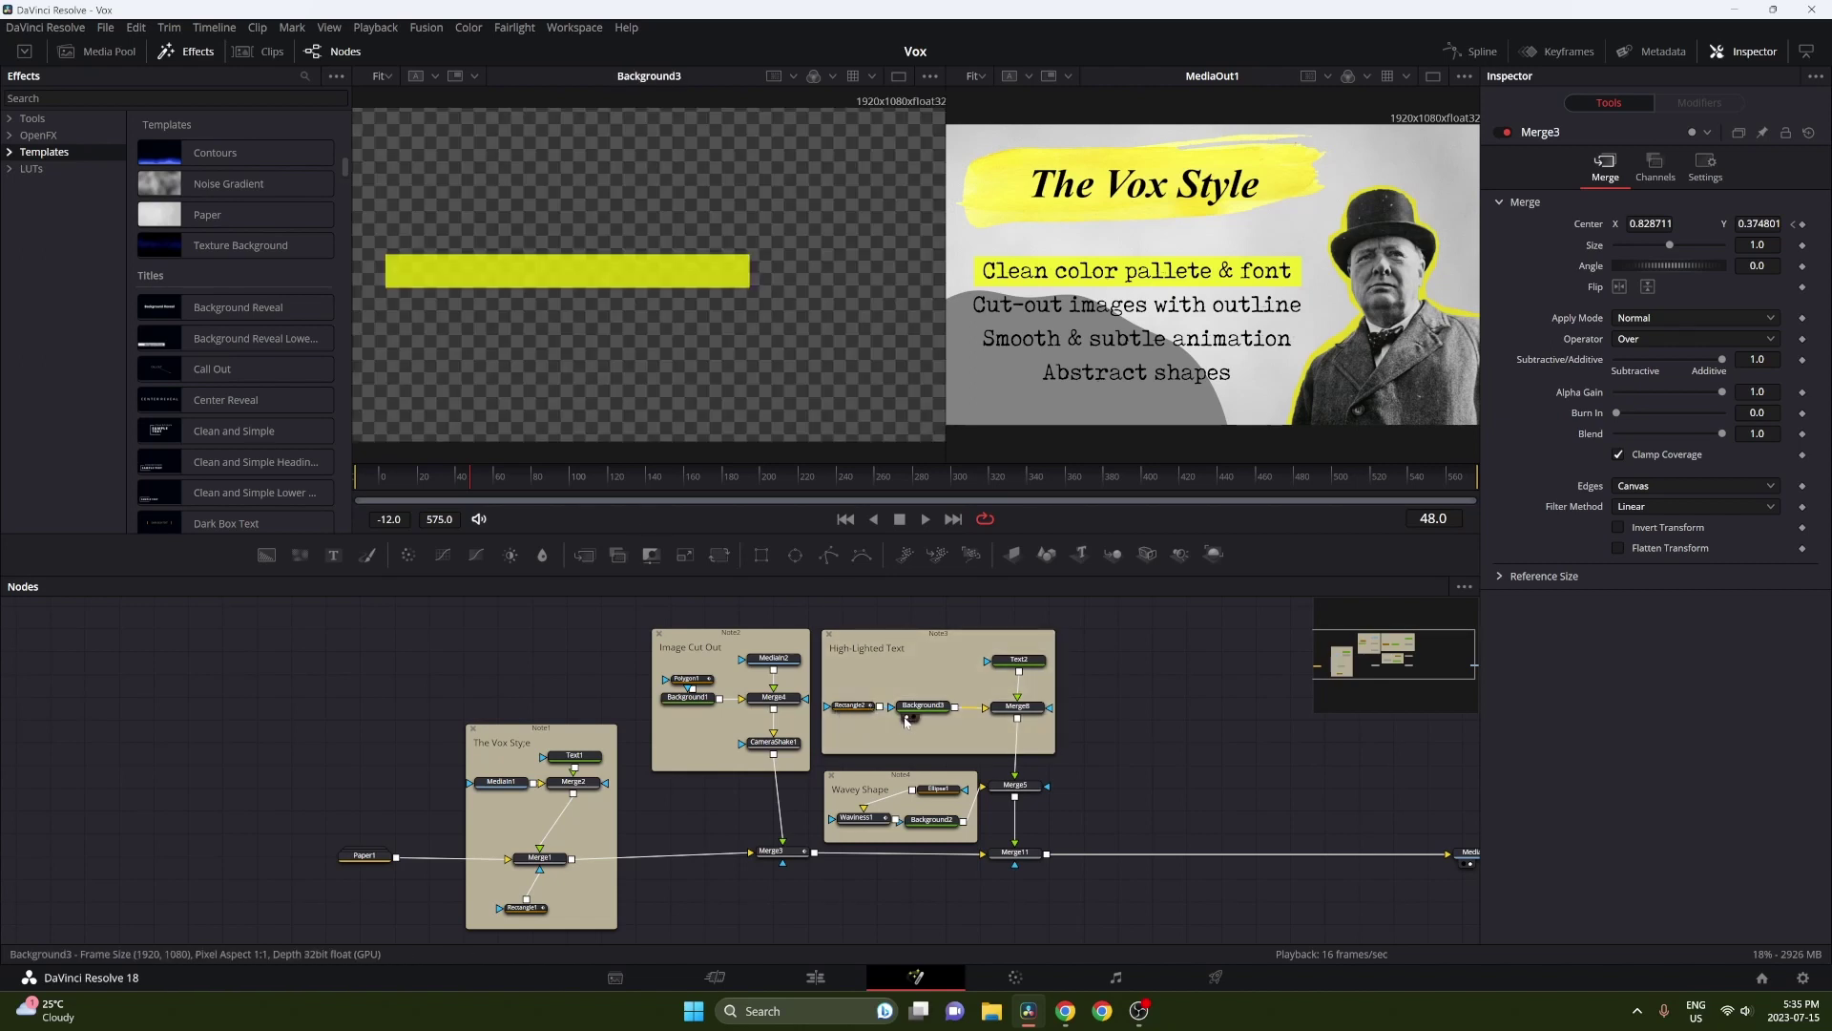
{"action": "left_click", "coordinate": [1001, 720]}
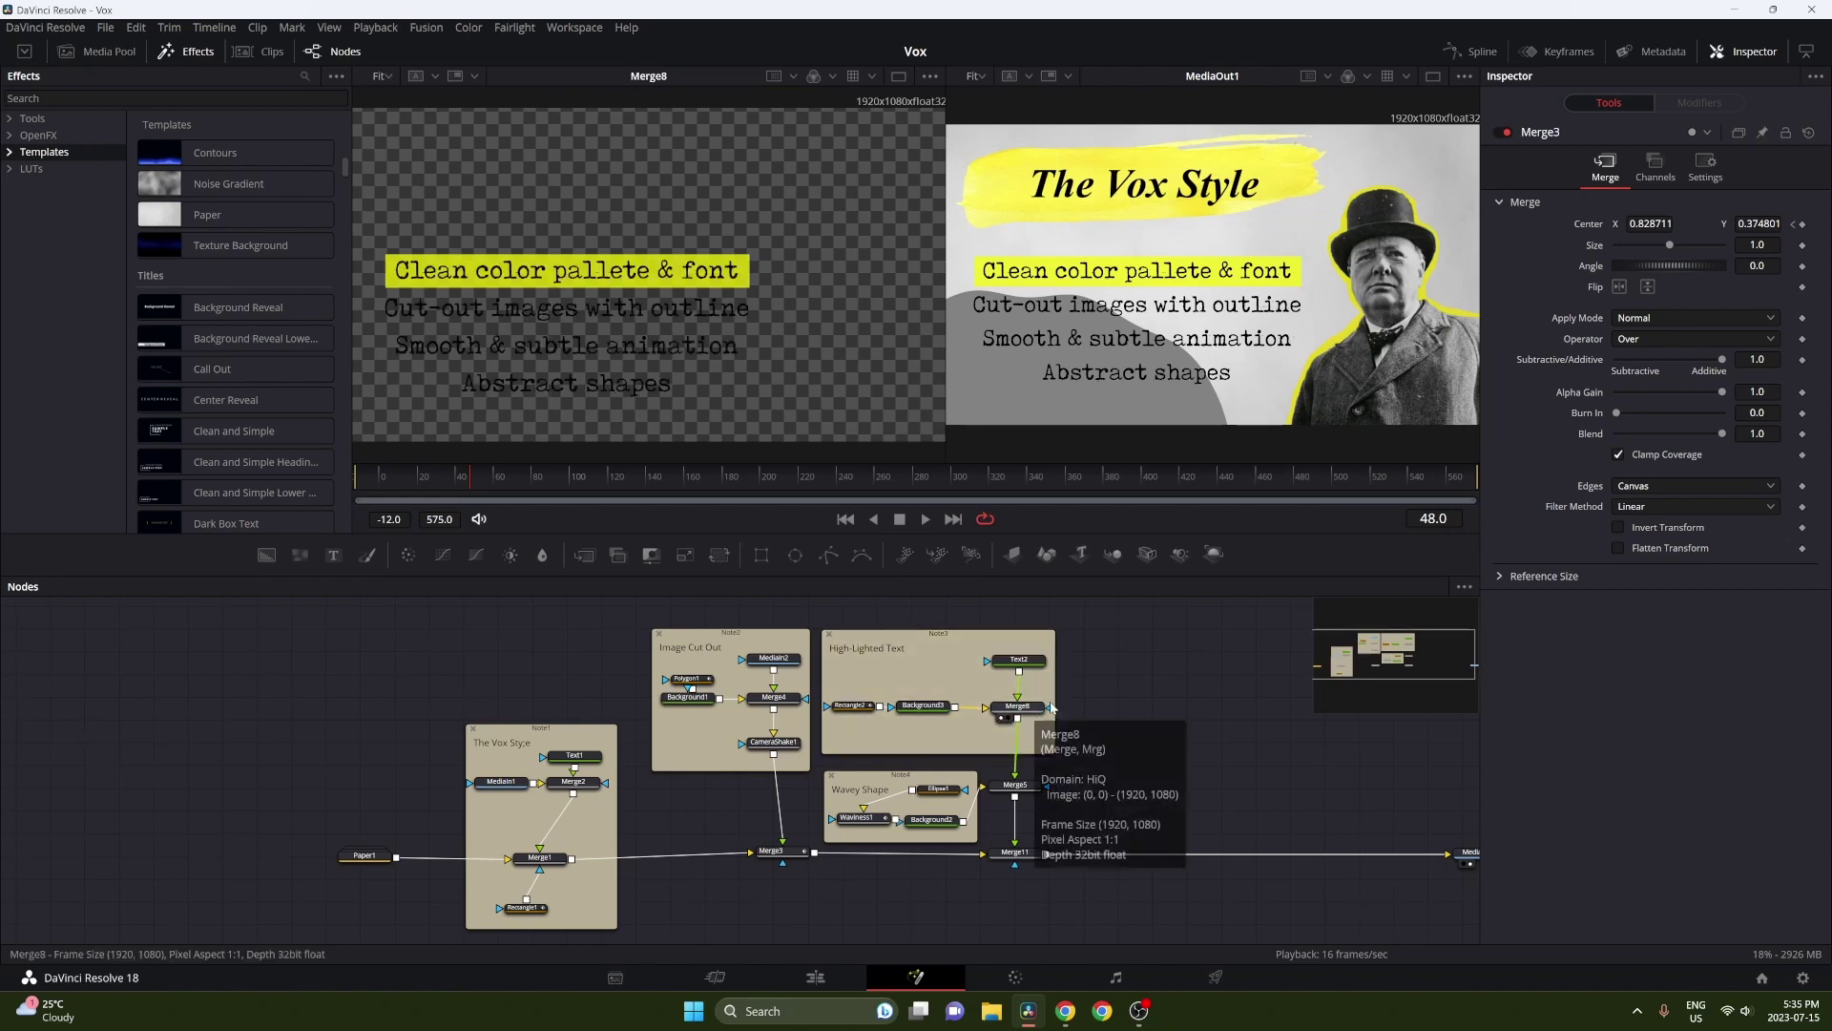
{"action": "left_click_drag", "start_coordinate": [611, 491], "coordinate": [1202, 501]}
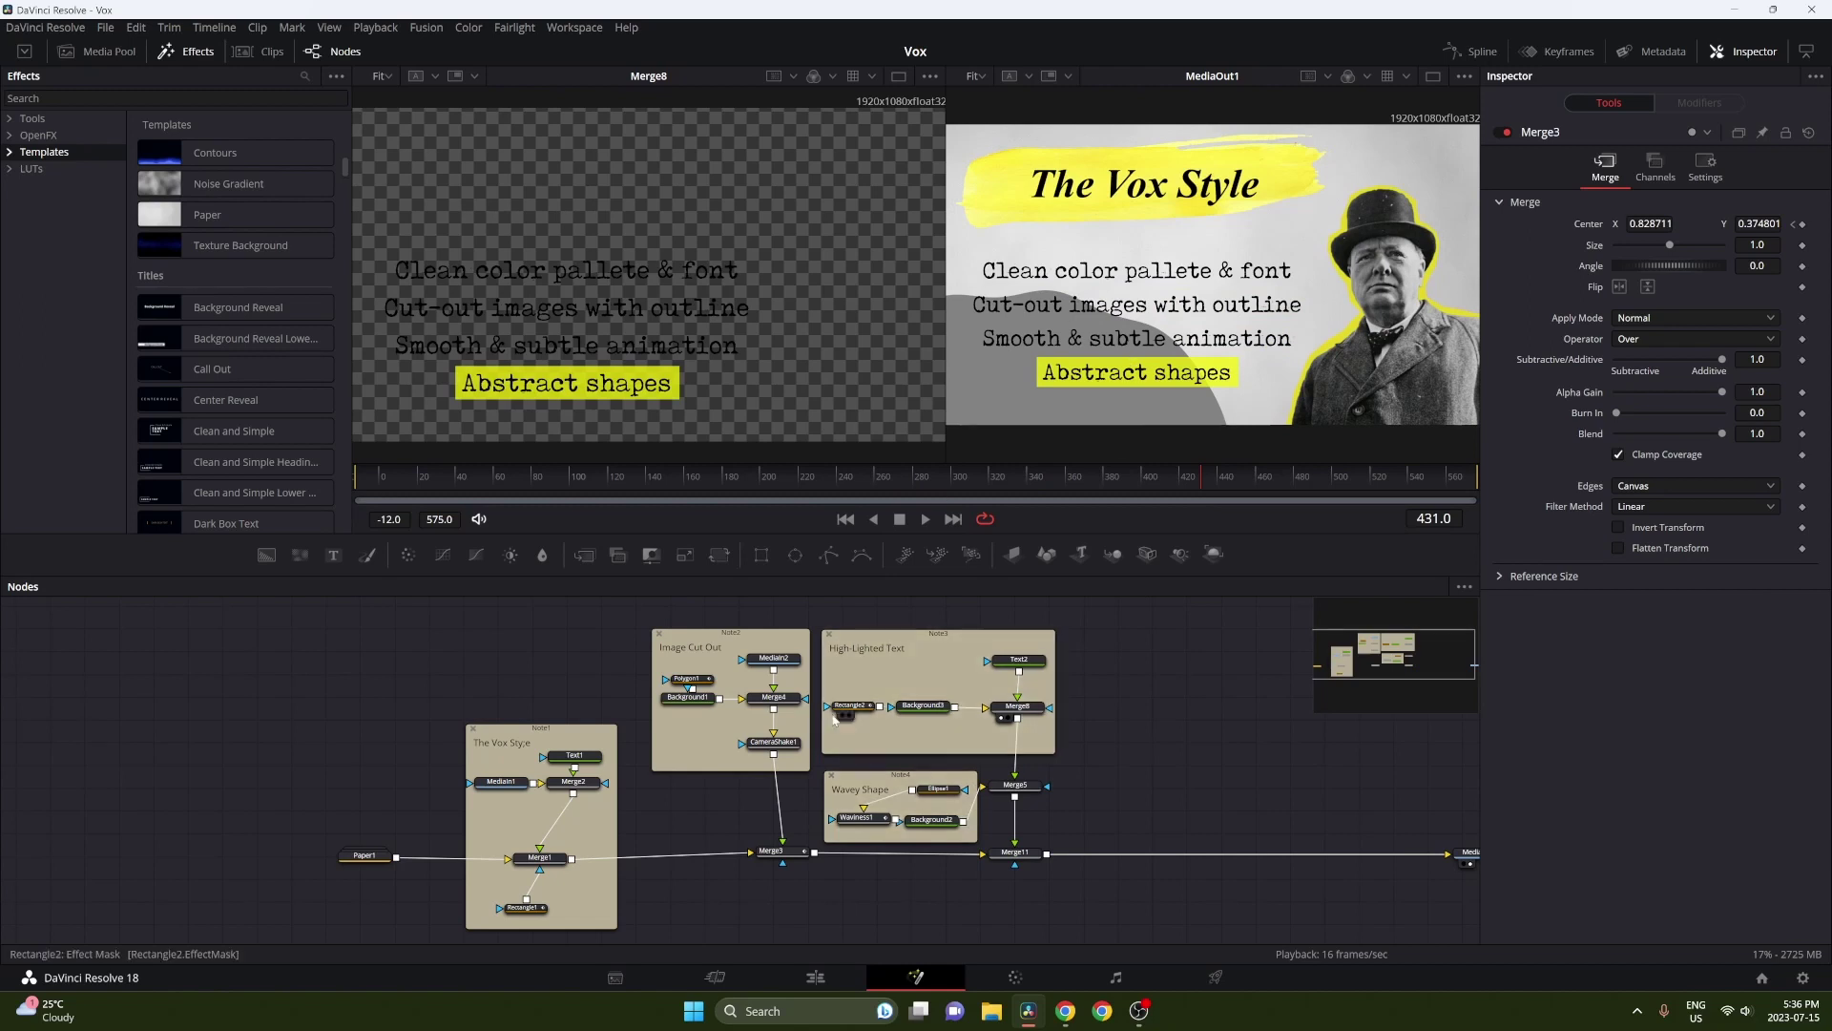
{"action": "left_click", "coordinate": [916, 831]}
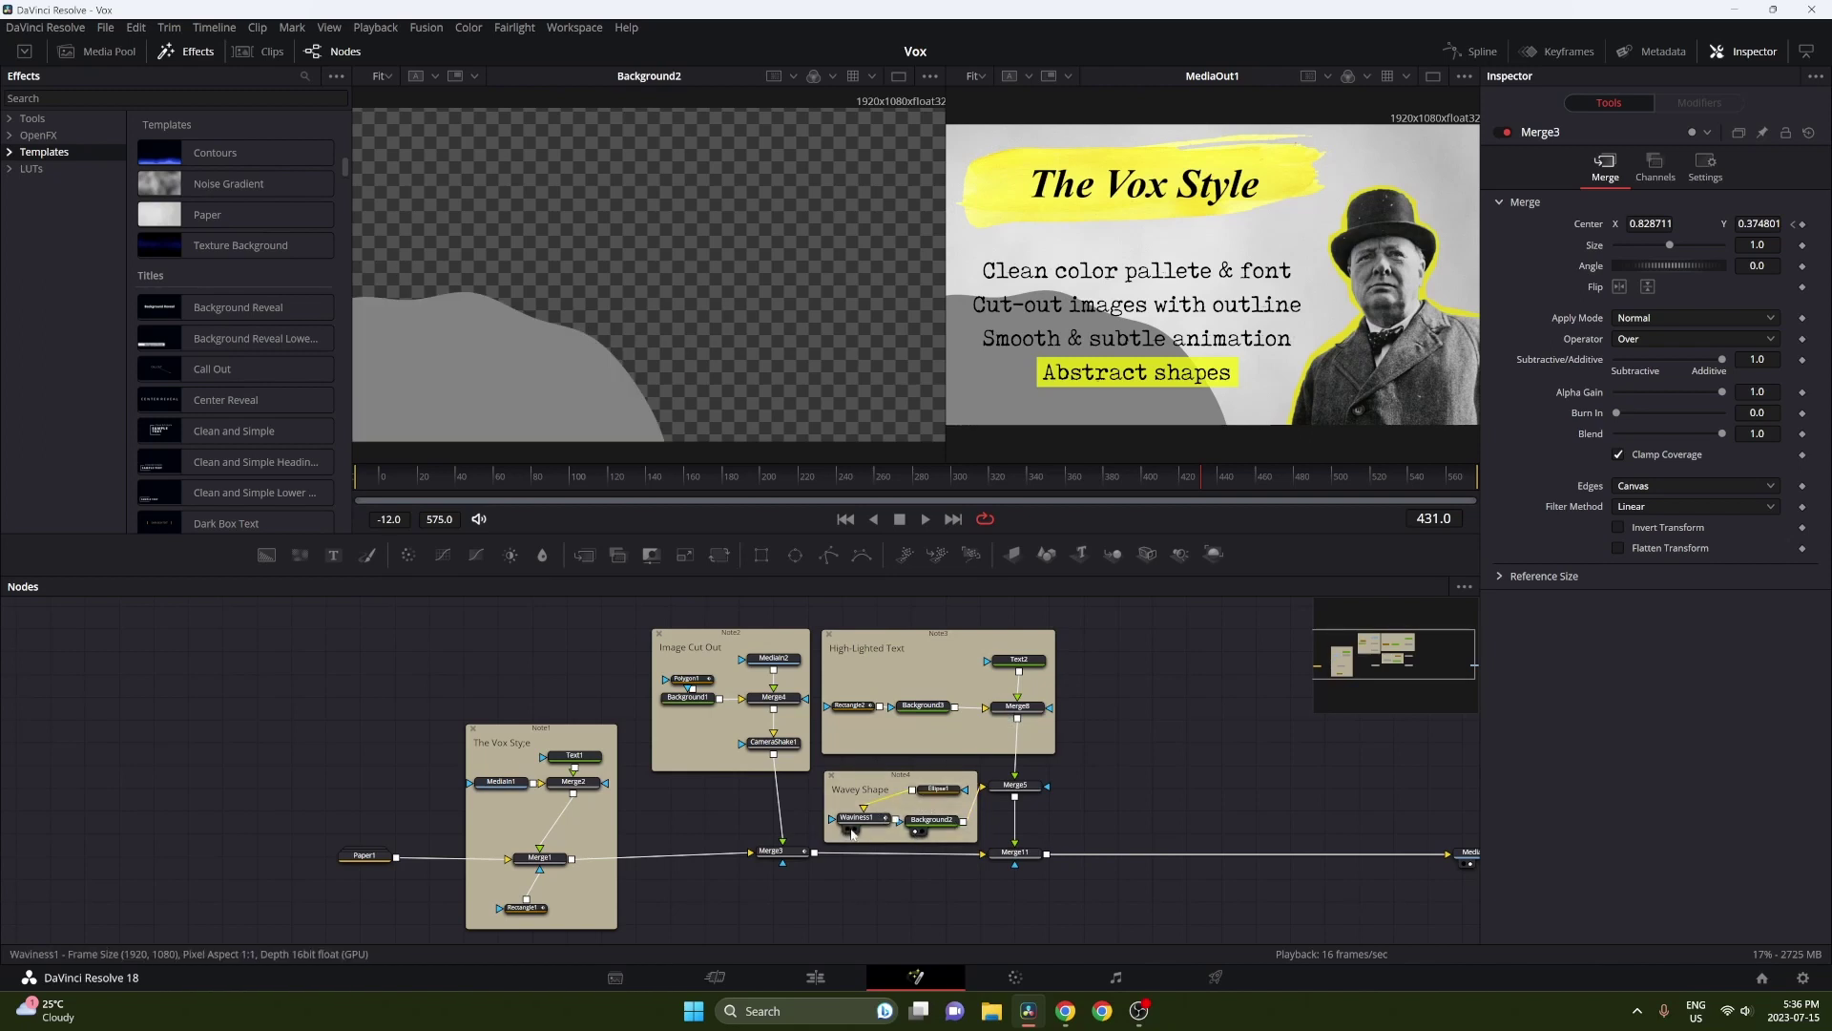
View Ellipse1 and Waviness1, find Waviness under OpenFX by searching 'wav', and select Waviness1.
{"action": "left_click", "coordinate": [926, 798]}
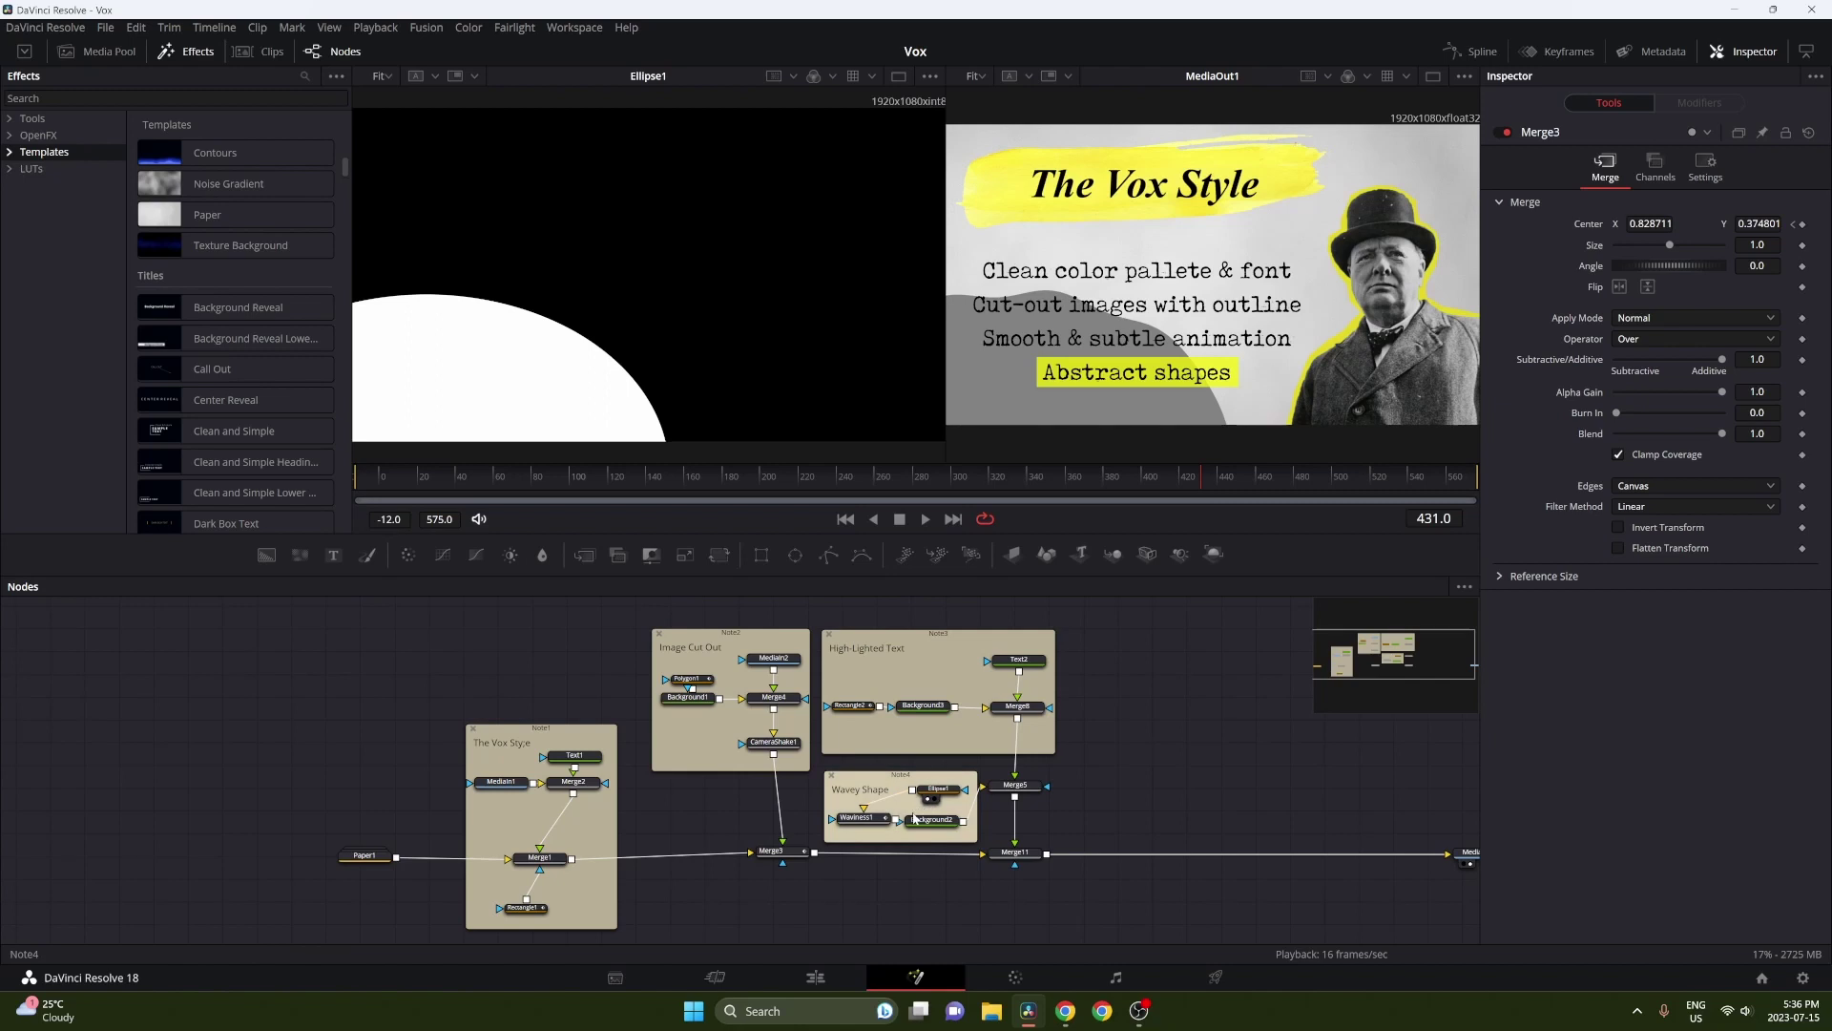
{"action": "left_click", "coordinate": [848, 830]}
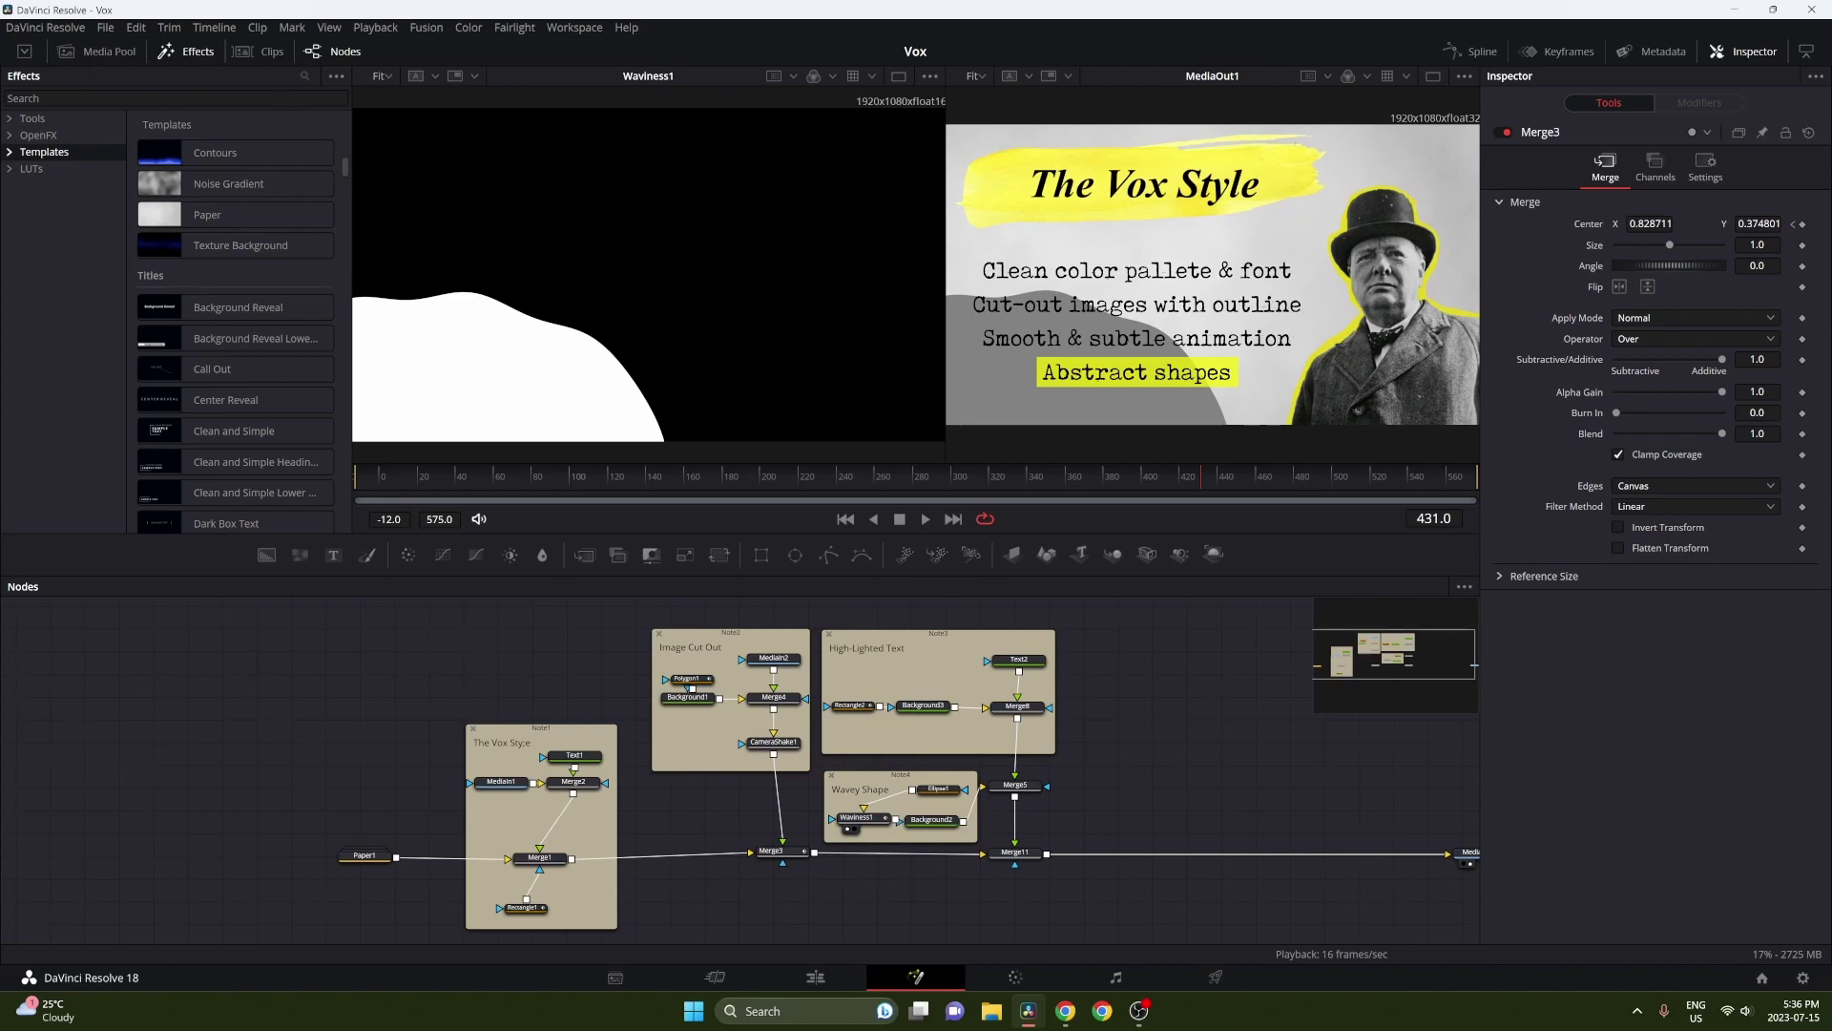
{"action": "left_click", "coordinate": [305, 76]}
{"action": "type", "text": "wa"}
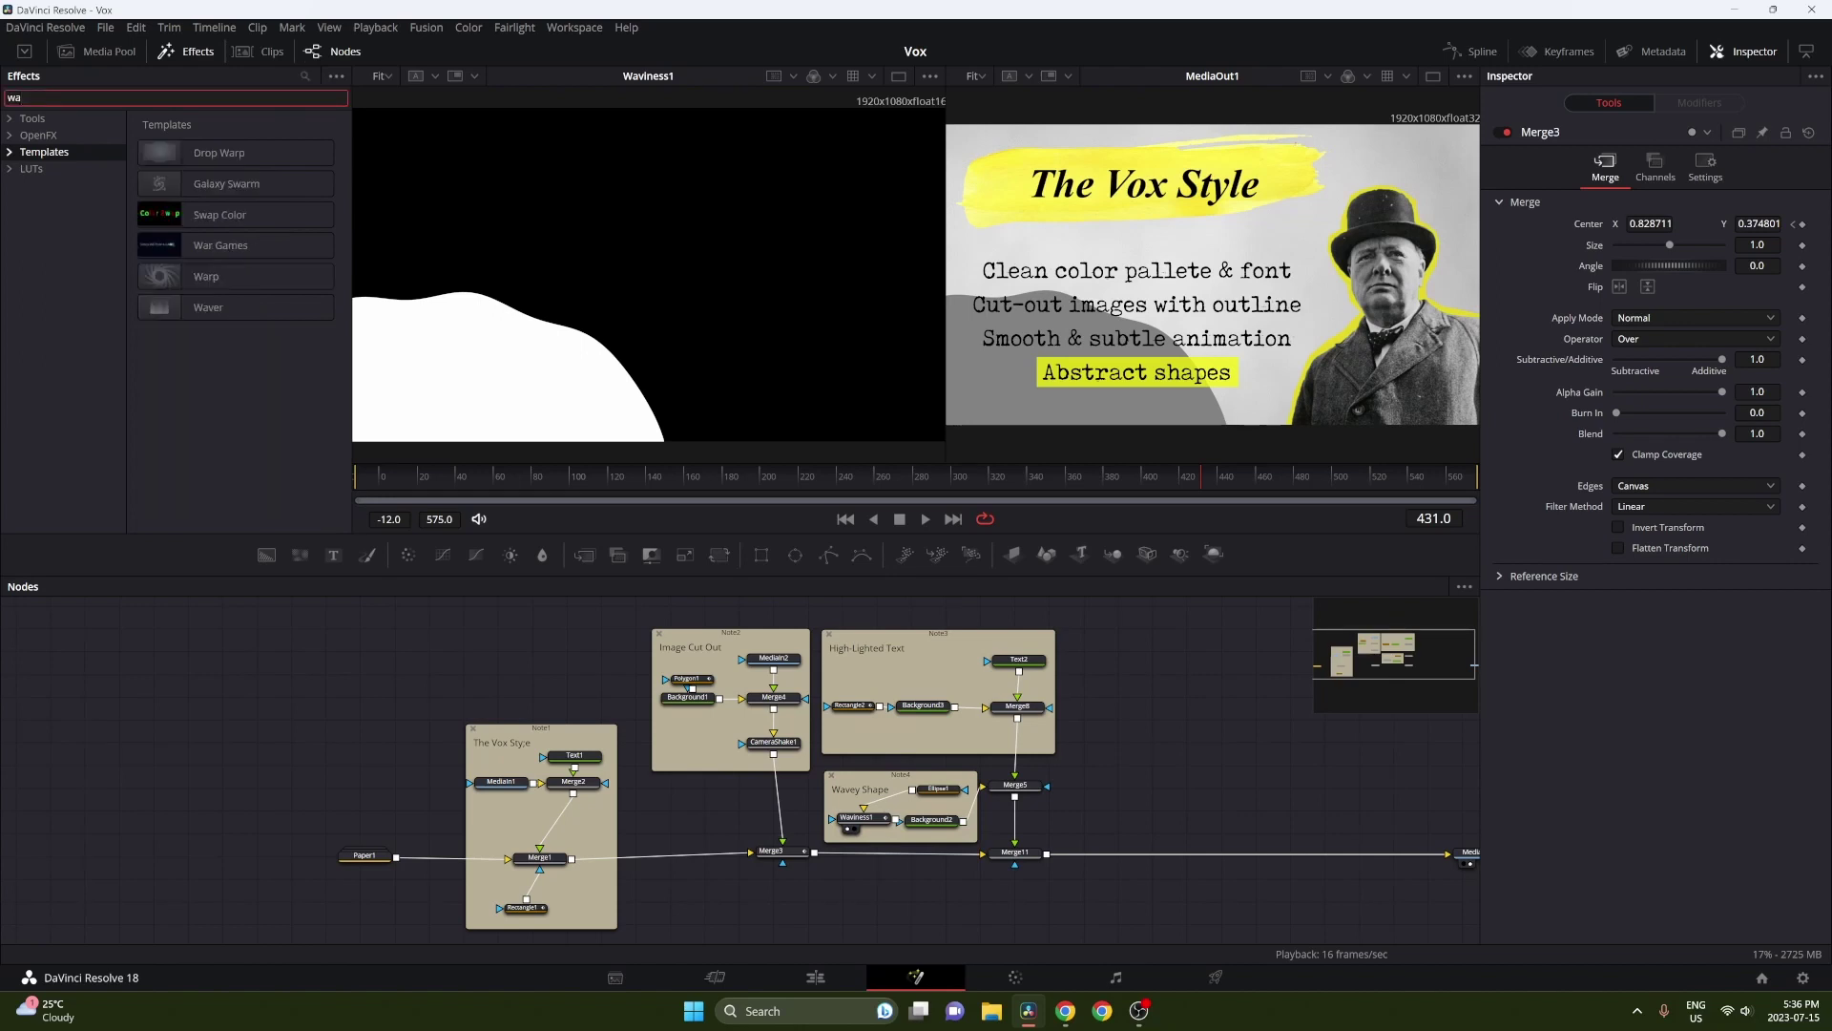
{"action": "type", "text": "v"}
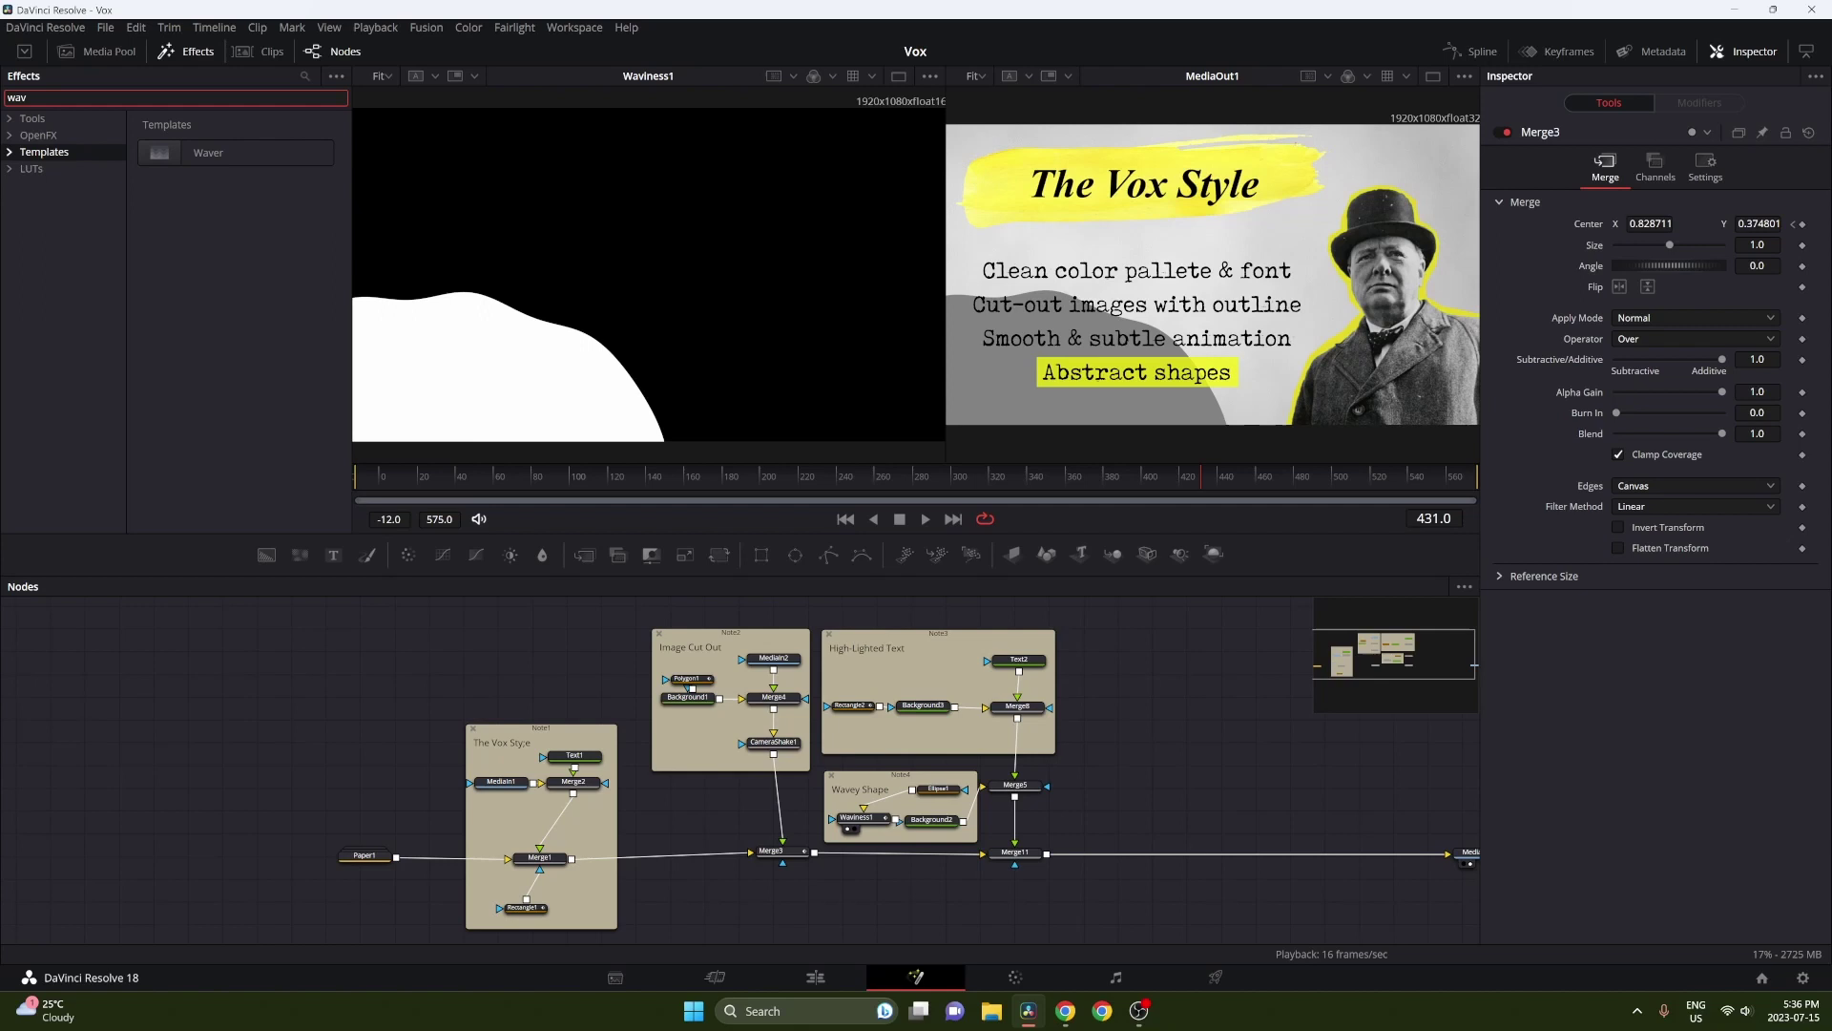
{"action": "left_click", "coordinate": [88, 136]}
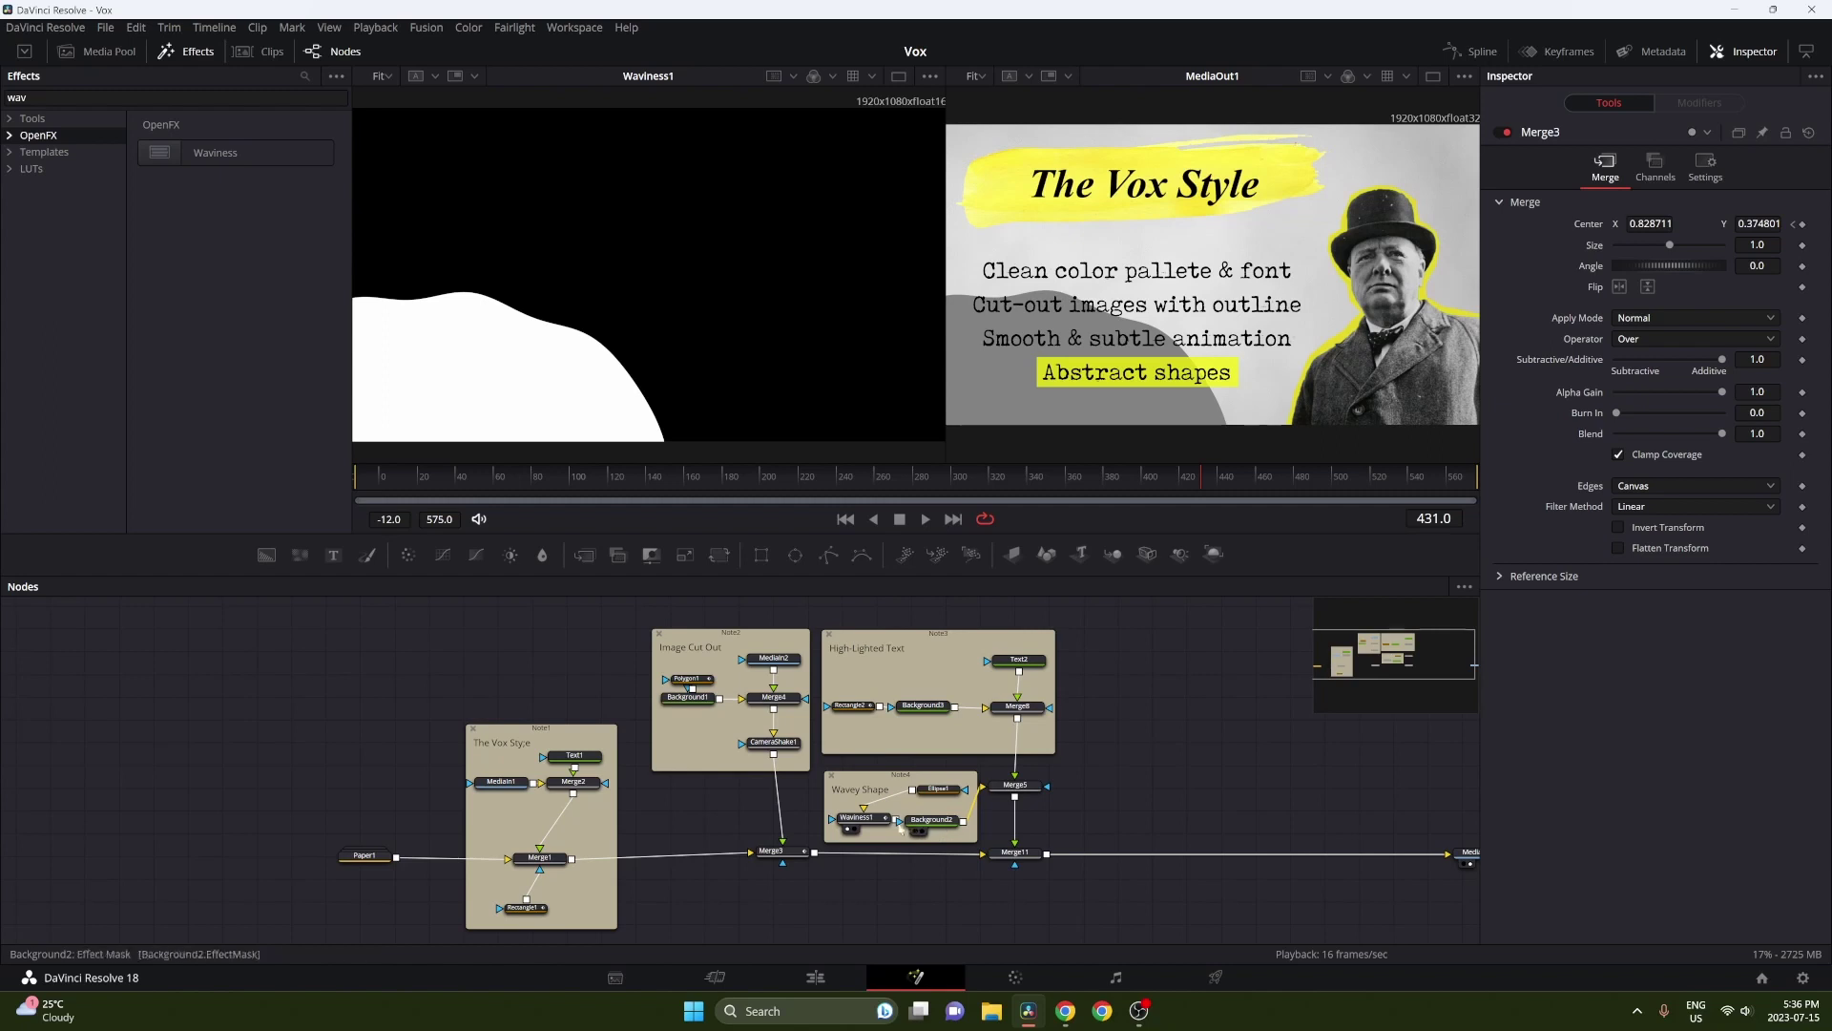
{"action": "left_click", "coordinate": [859, 825]}
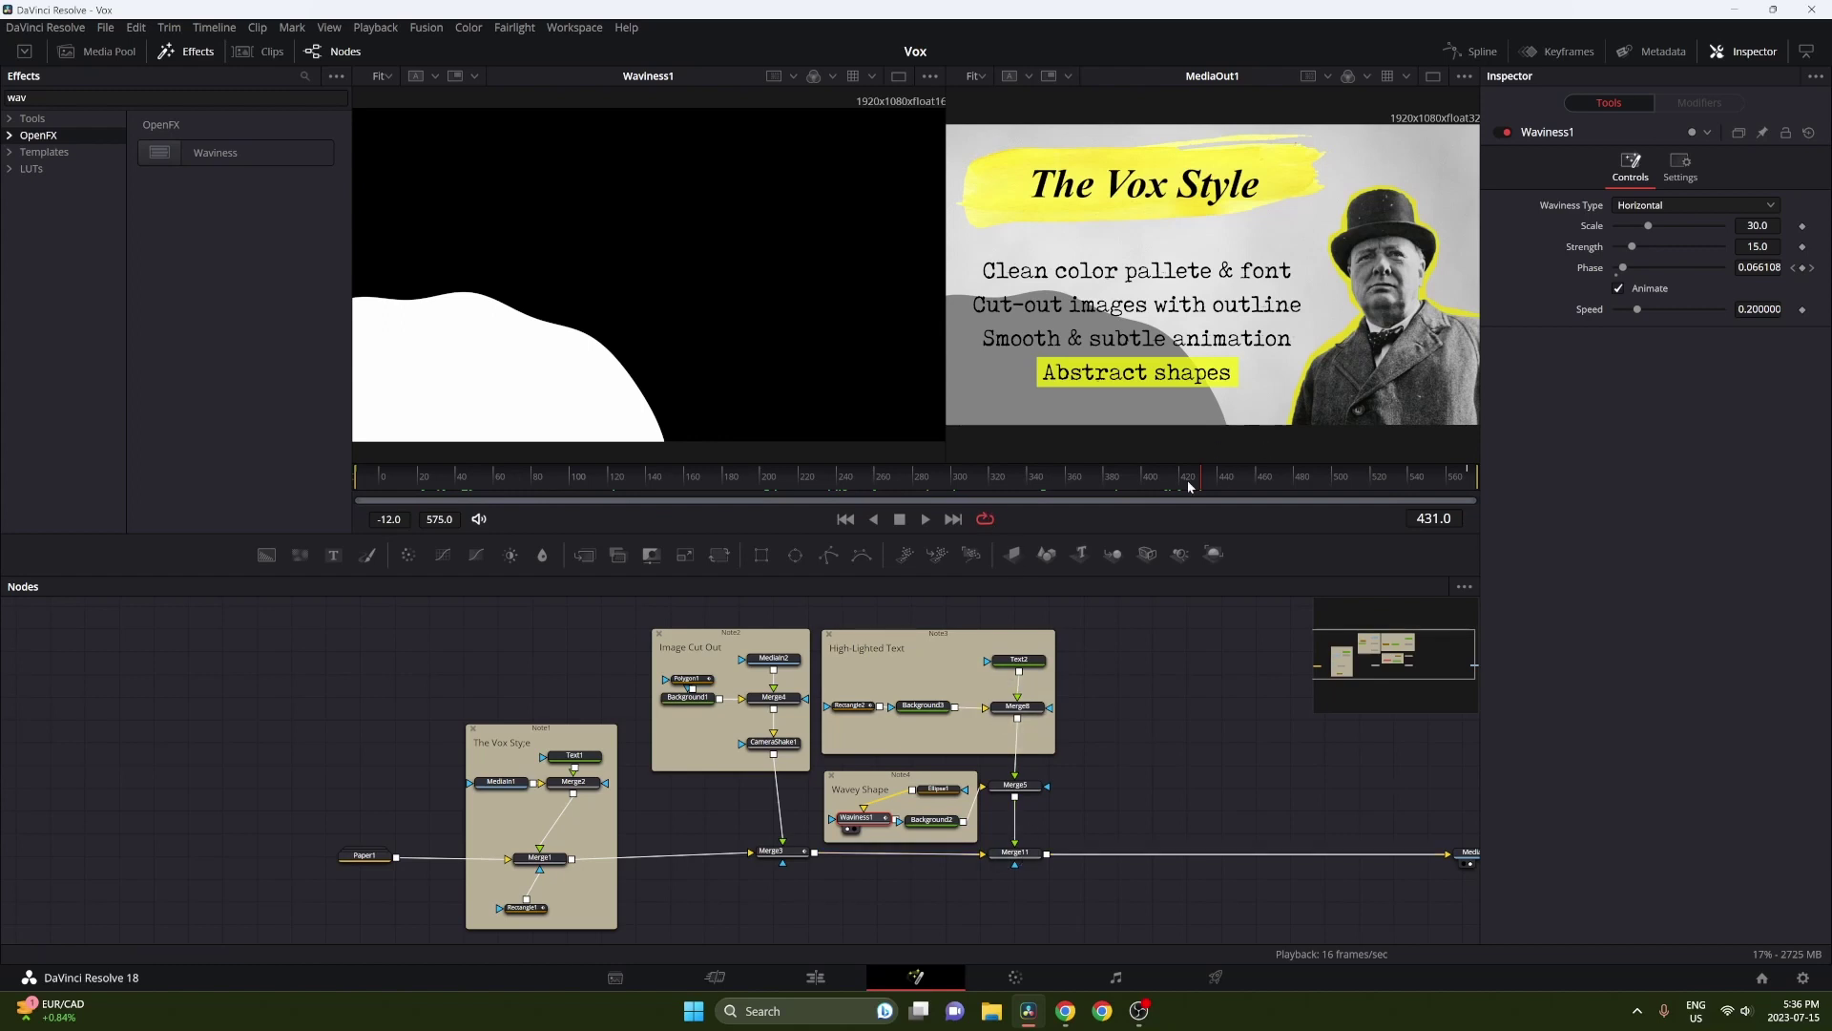
{"action": "left_click", "coordinate": [1276, 481]}
{"action": "left_click_drag", "start_coordinate": [1275, 478], "coordinate": [1473, 480]}
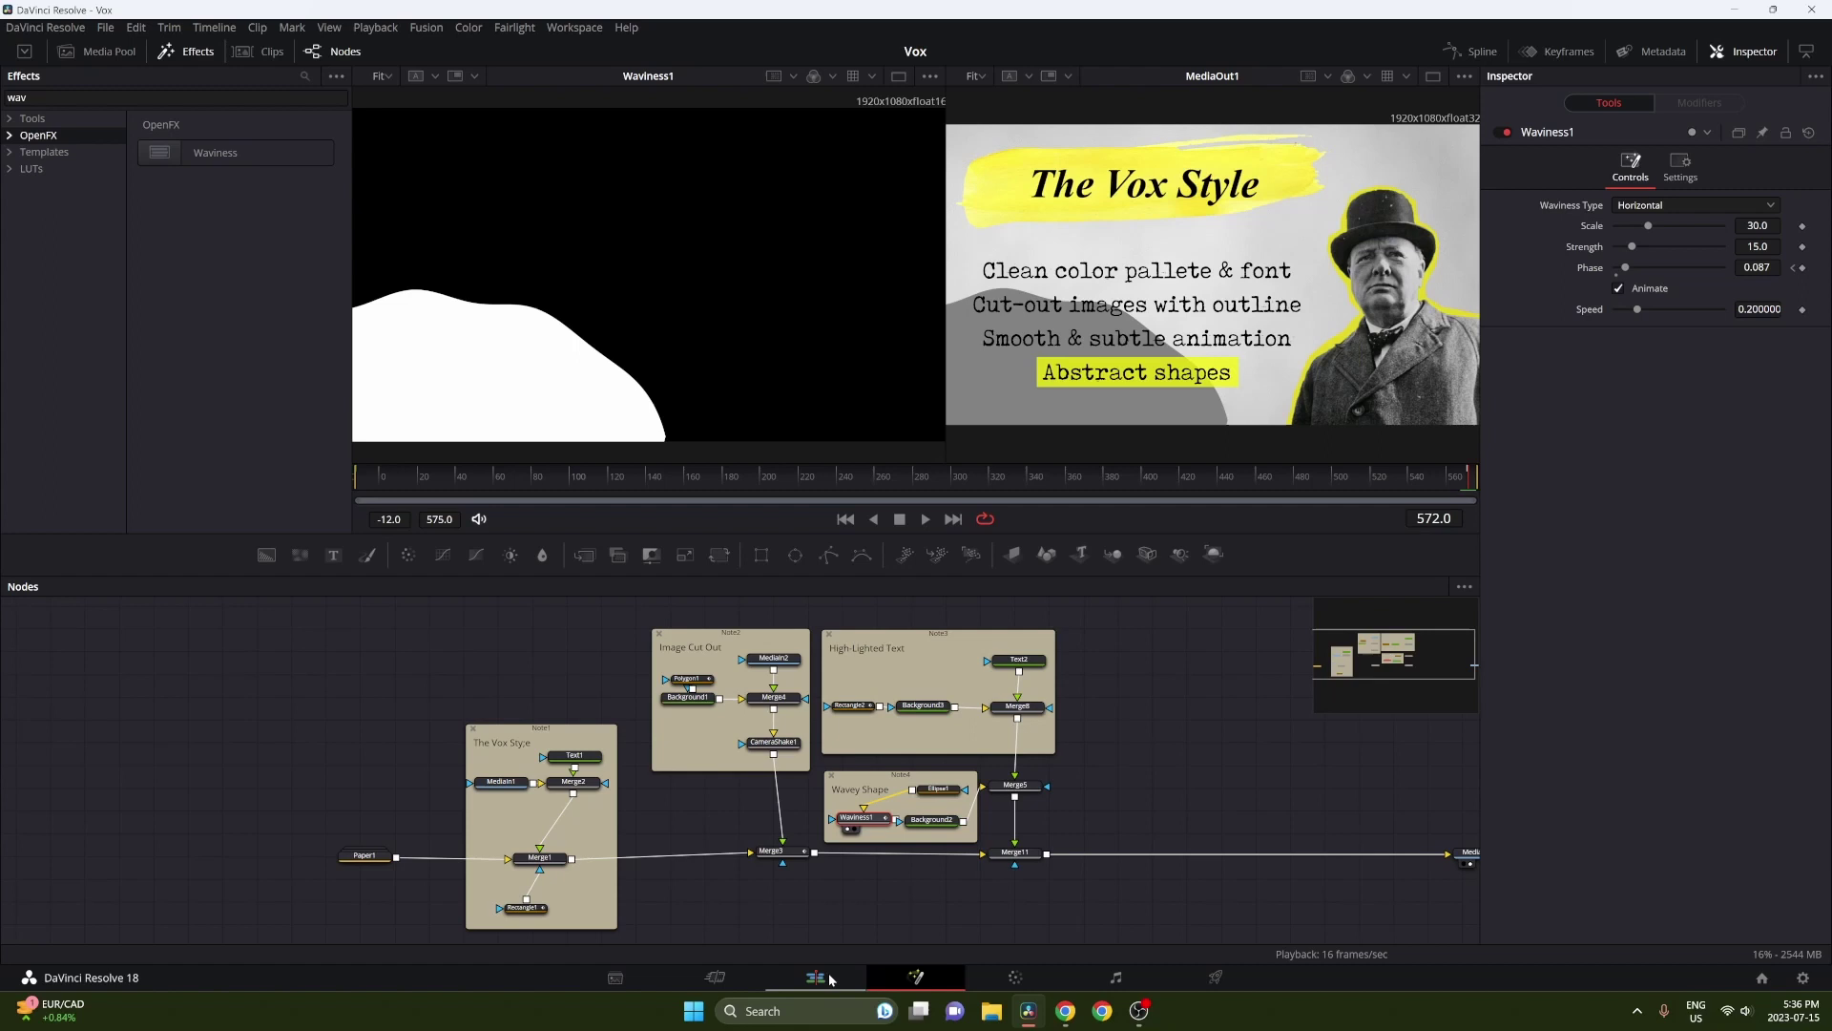